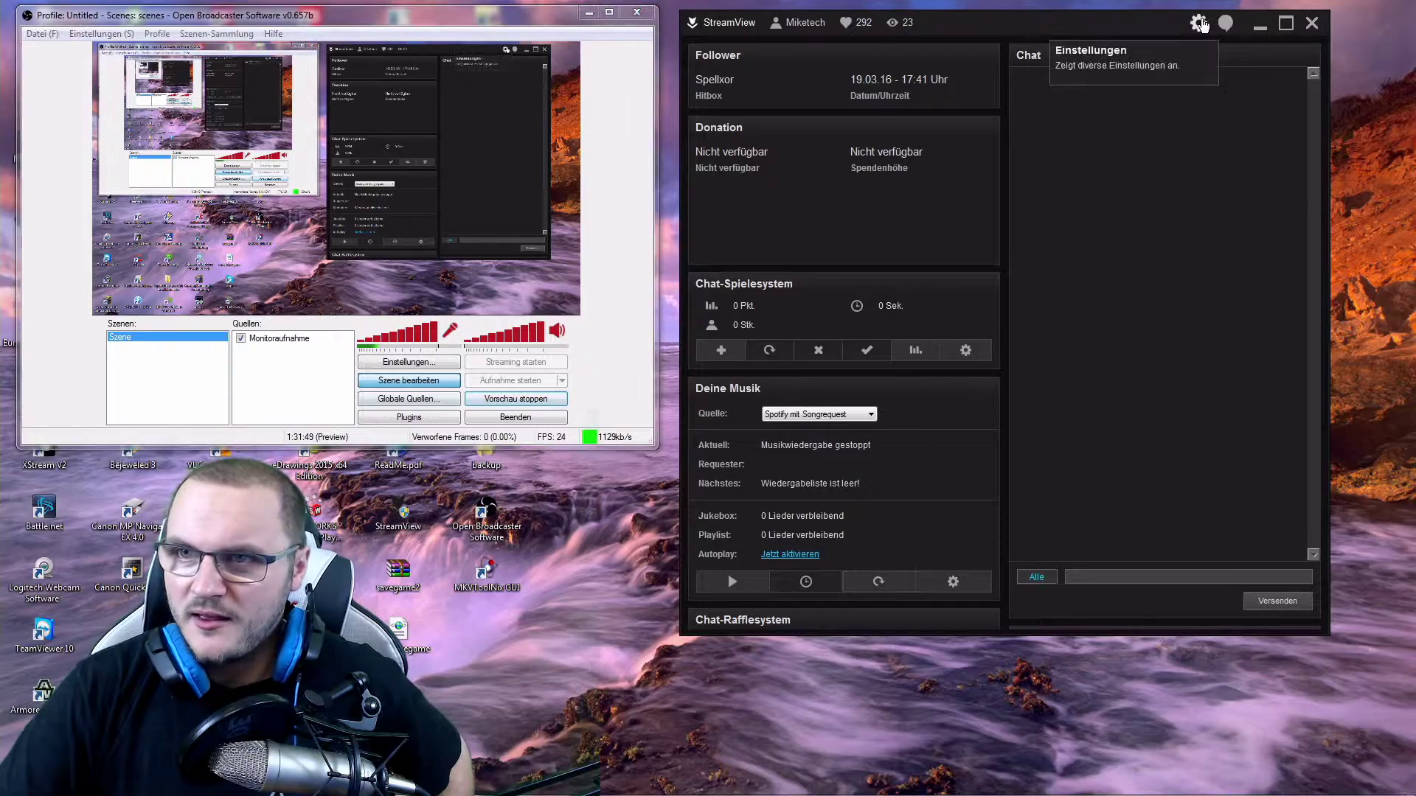
# - Open the design editor (Gestaltungs-Editor) from the advanced settings of the Follower alerts
pyautogui.click(1200, 25)
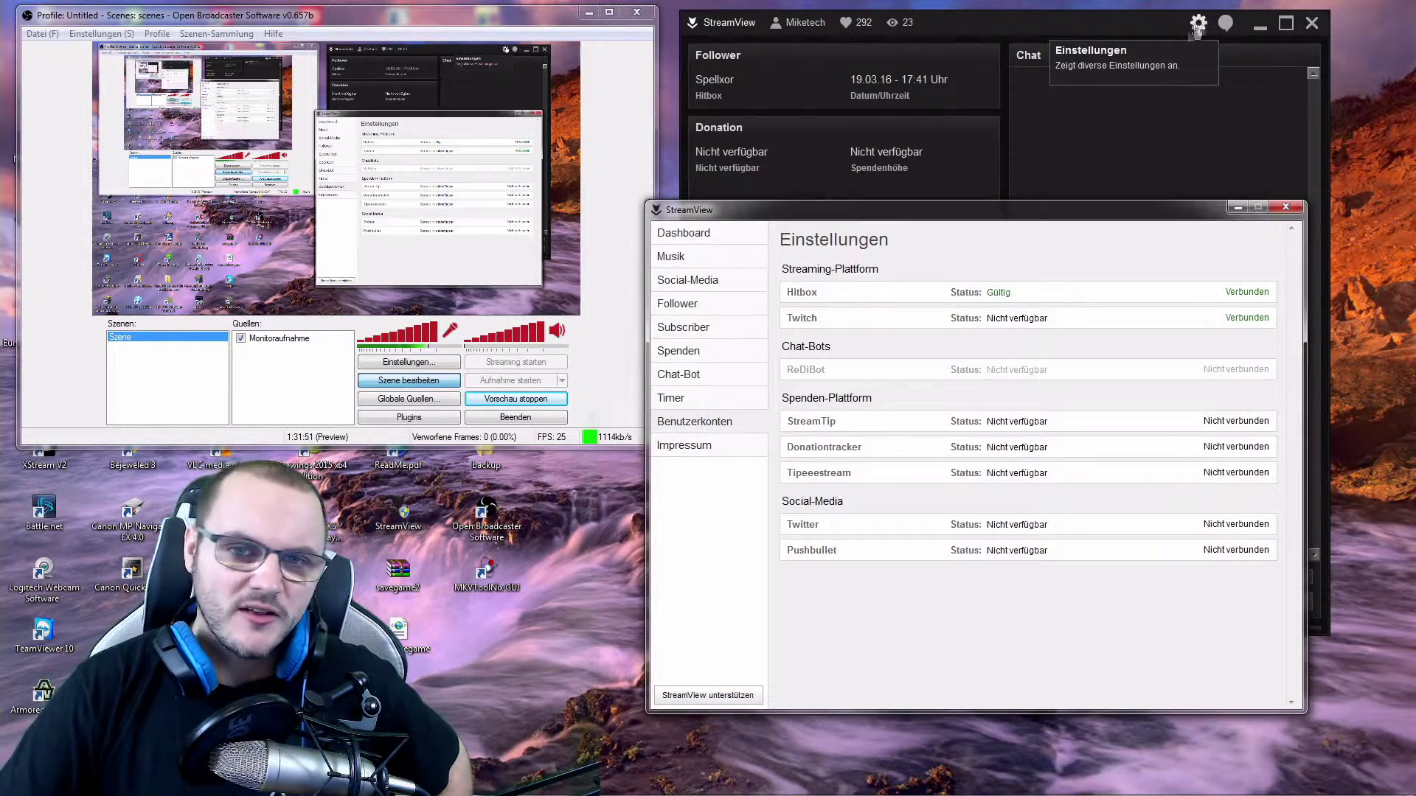
pyautogui.click(716, 309)
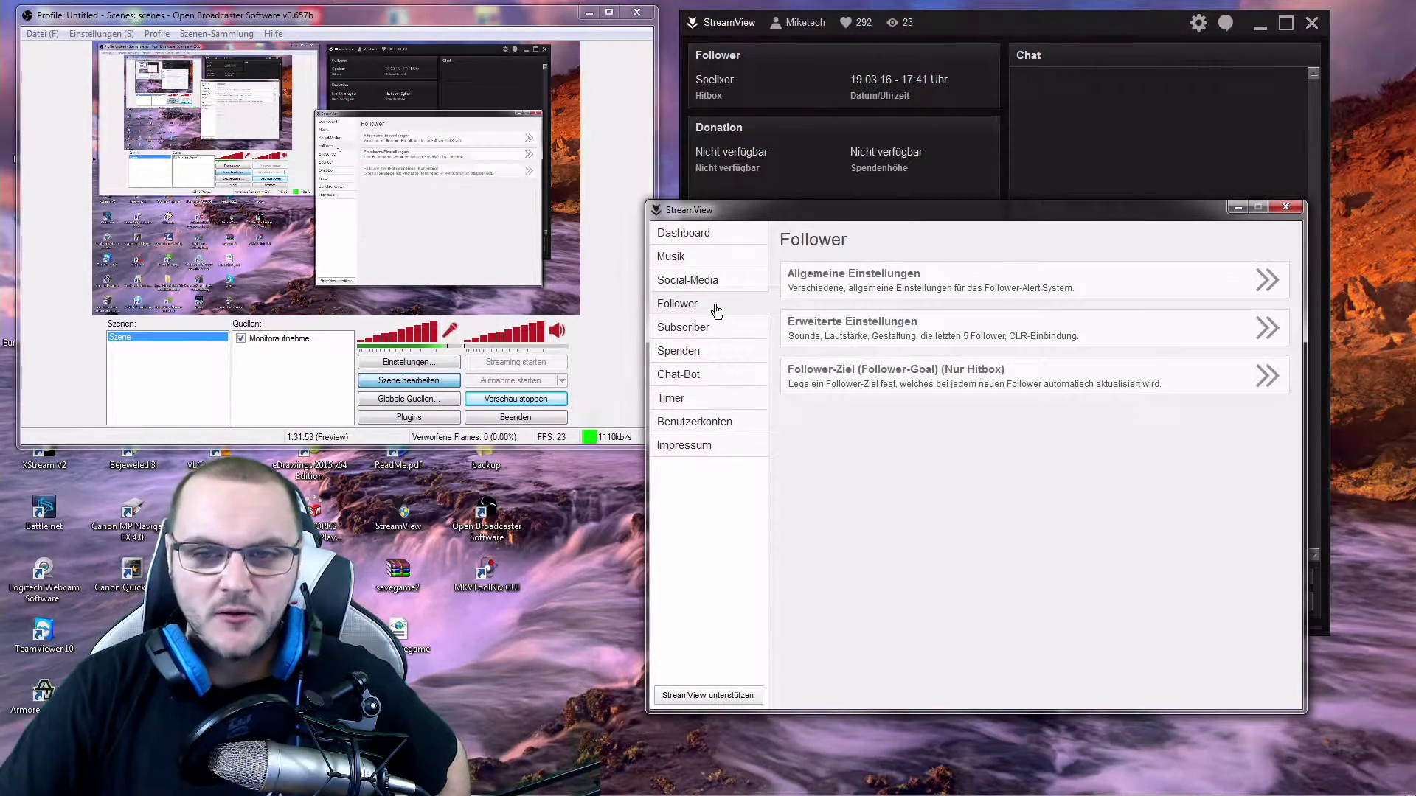
pyautogui.click(836, 334)
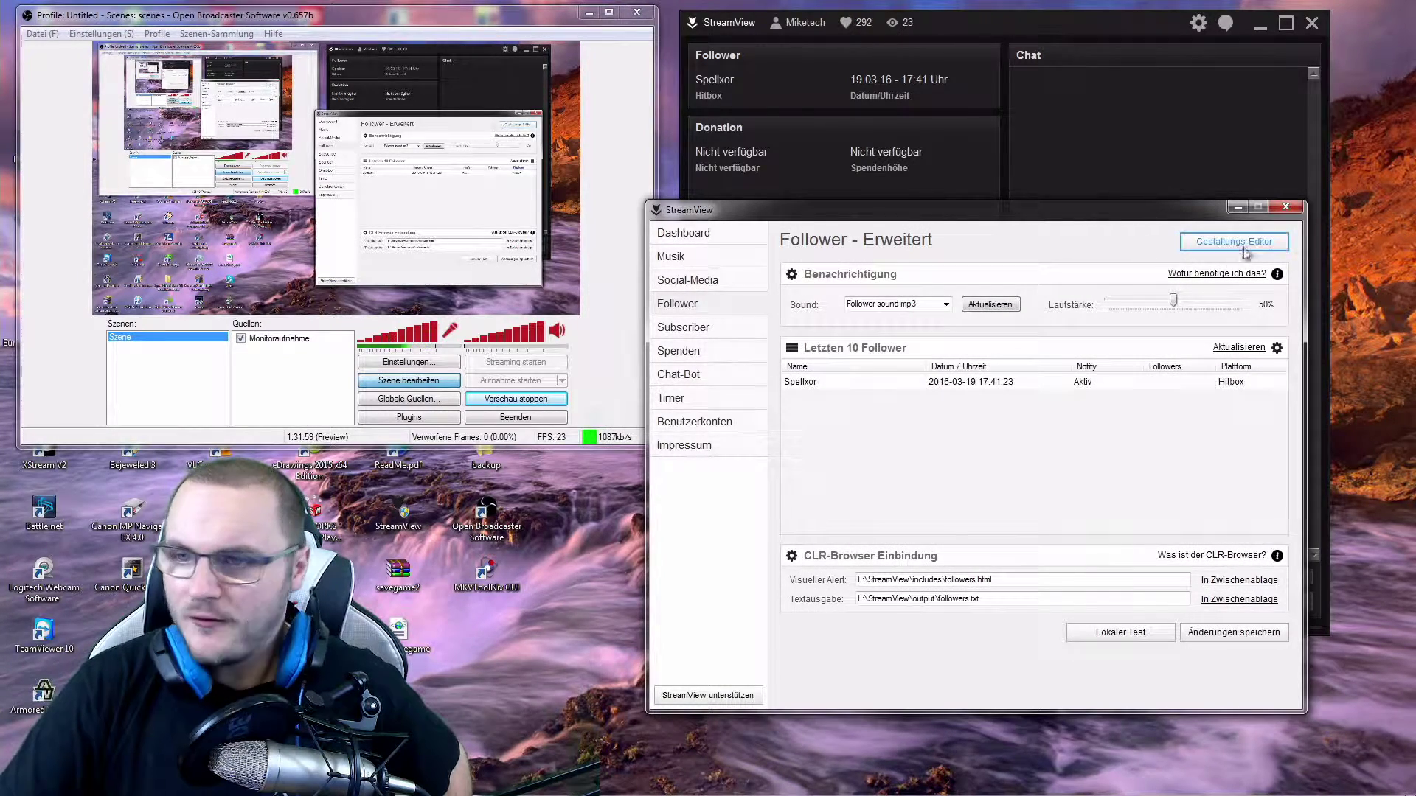
pyautogui.click(1200, 245)
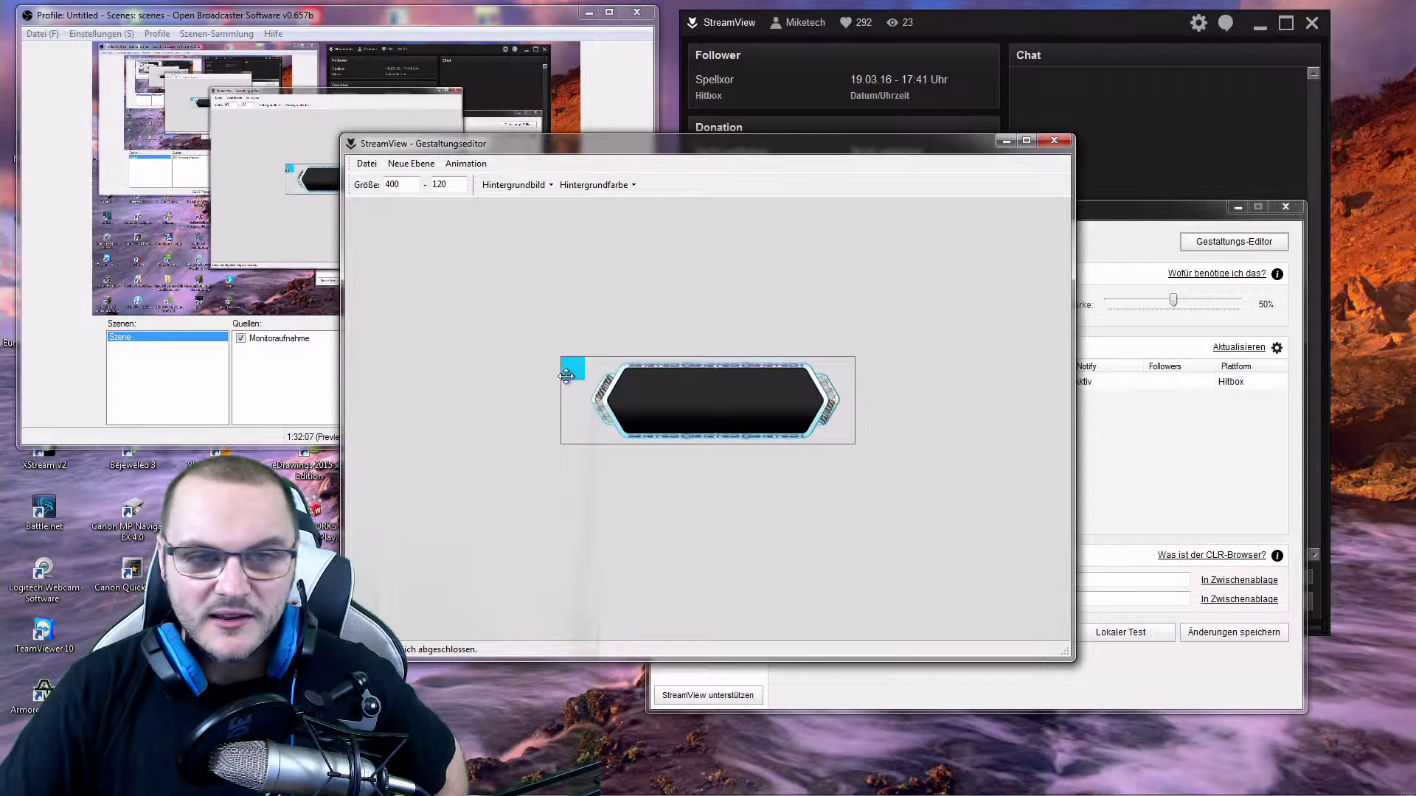
# - Start a new design project without saving the previous template
pyautogui.click(375, 166)
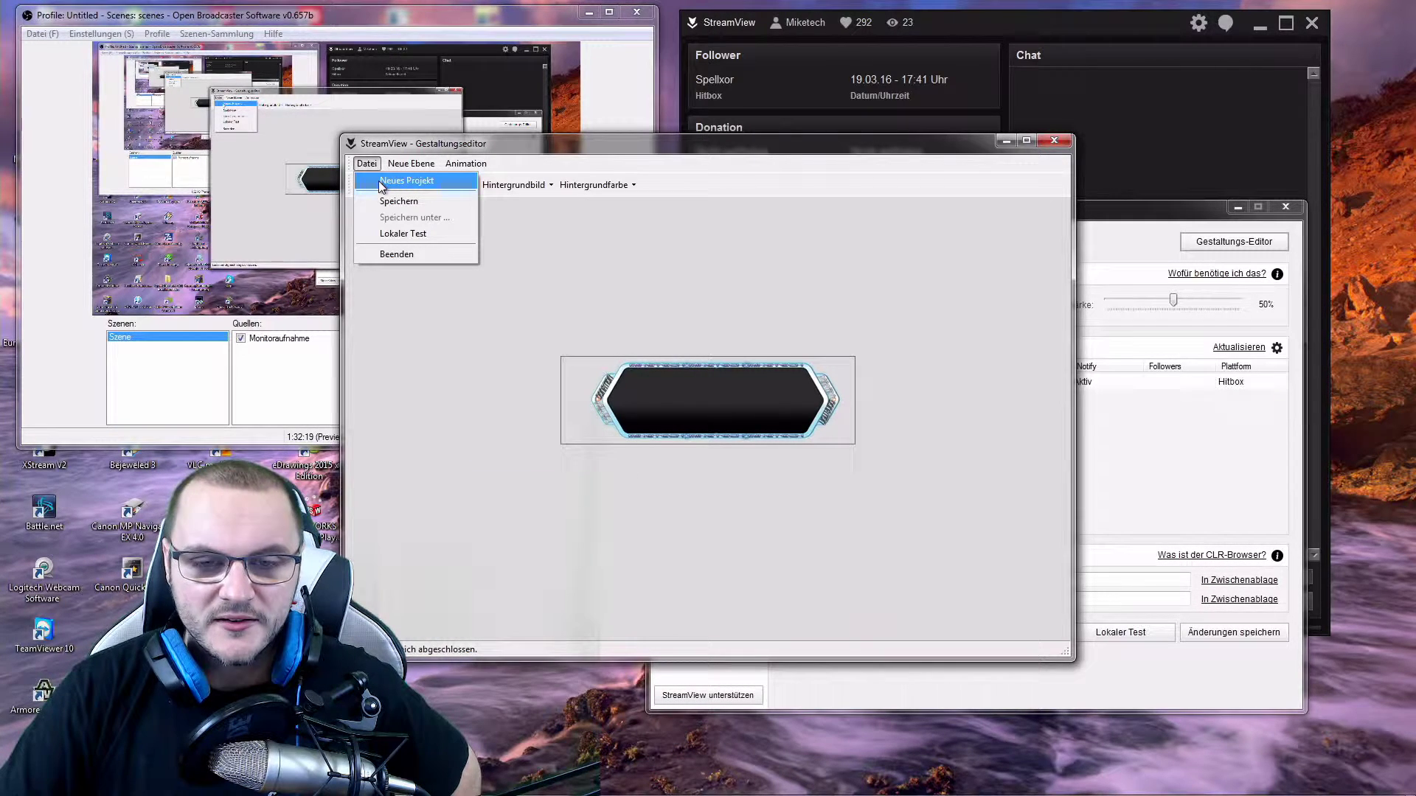
pyautogui.click(406, 182)
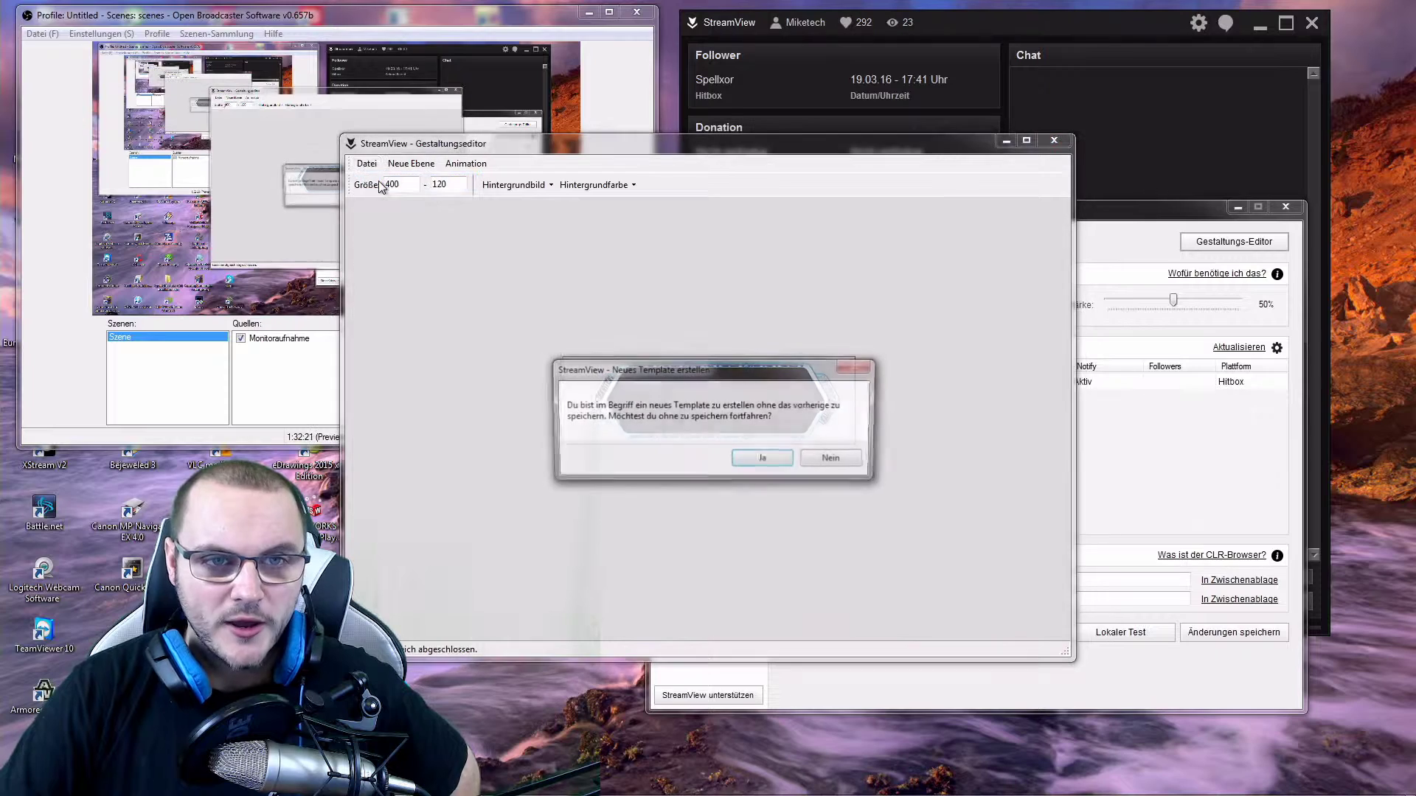
pyautogui.click(763, 459)
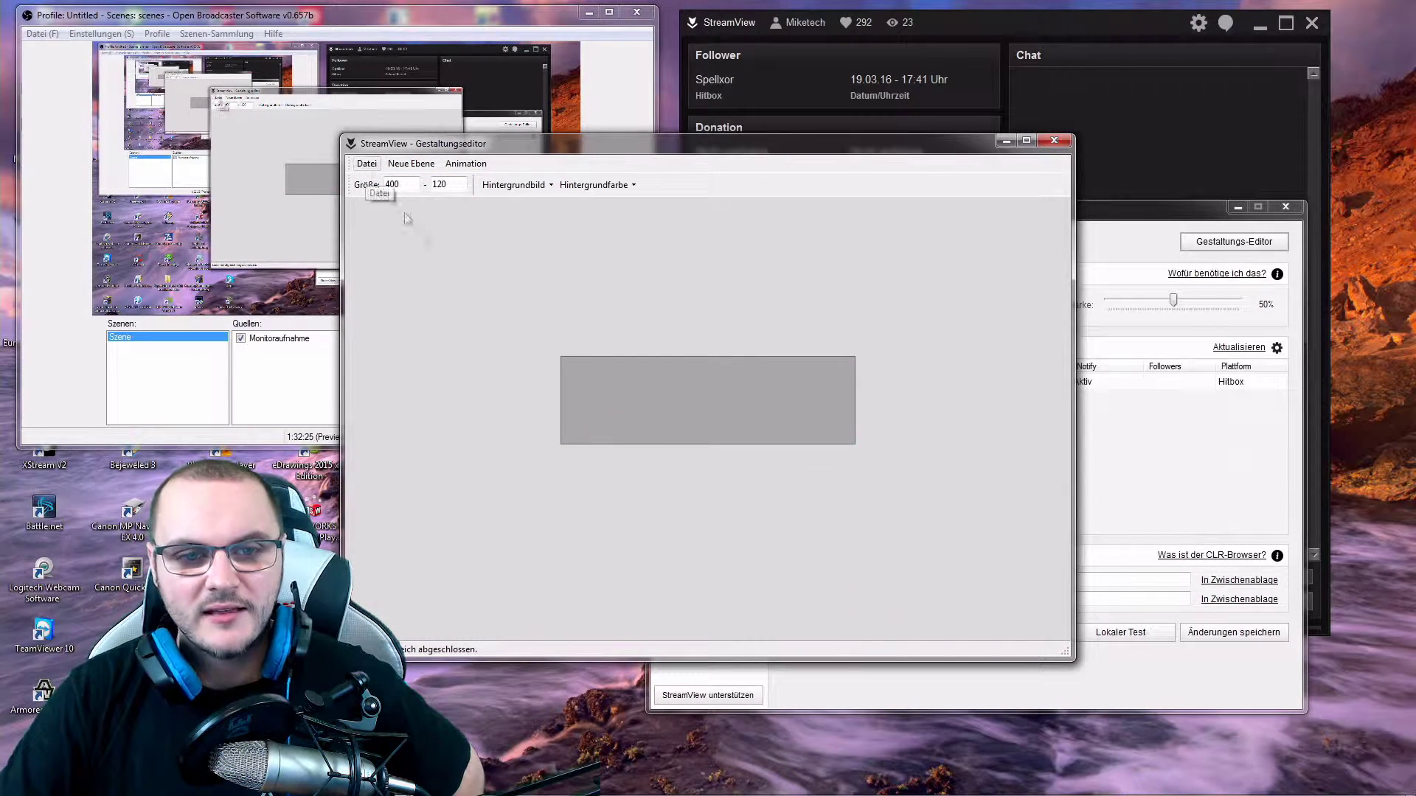
# - Add the black hexagonal banner graphic as an image layer and position it fully inside the canvas
pyautogui.click(410, 163)
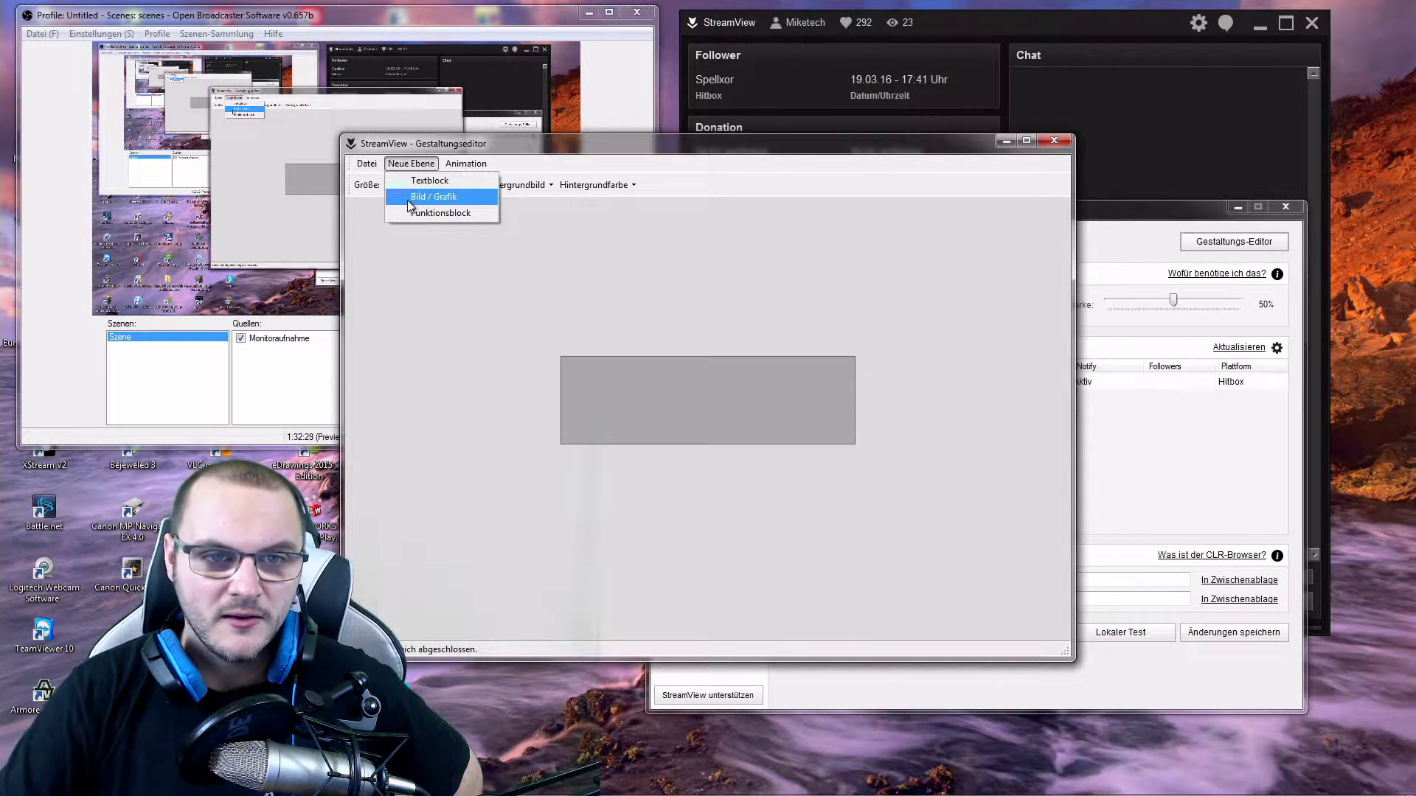
pyautogui.click(408, 200)
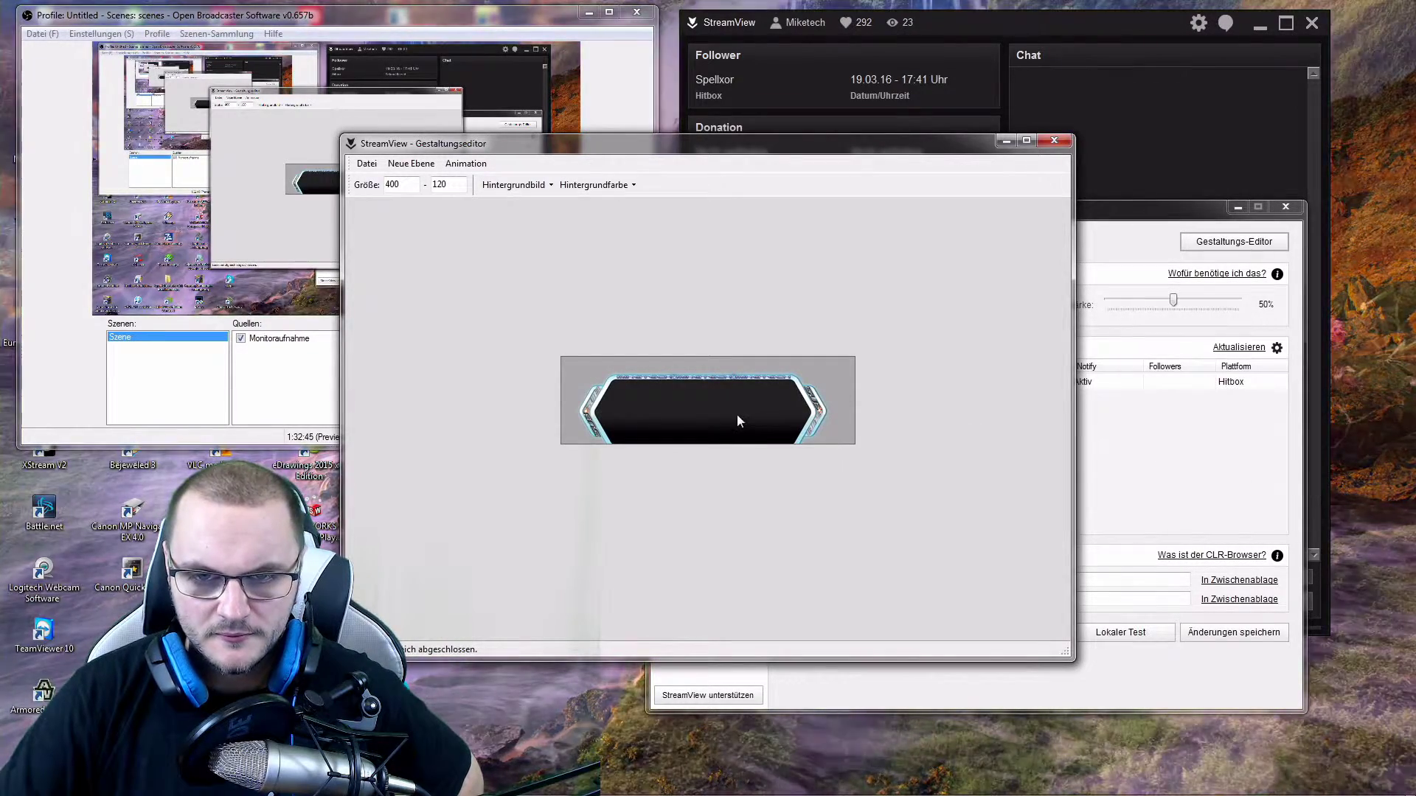
pyautogui.click(741, 404)
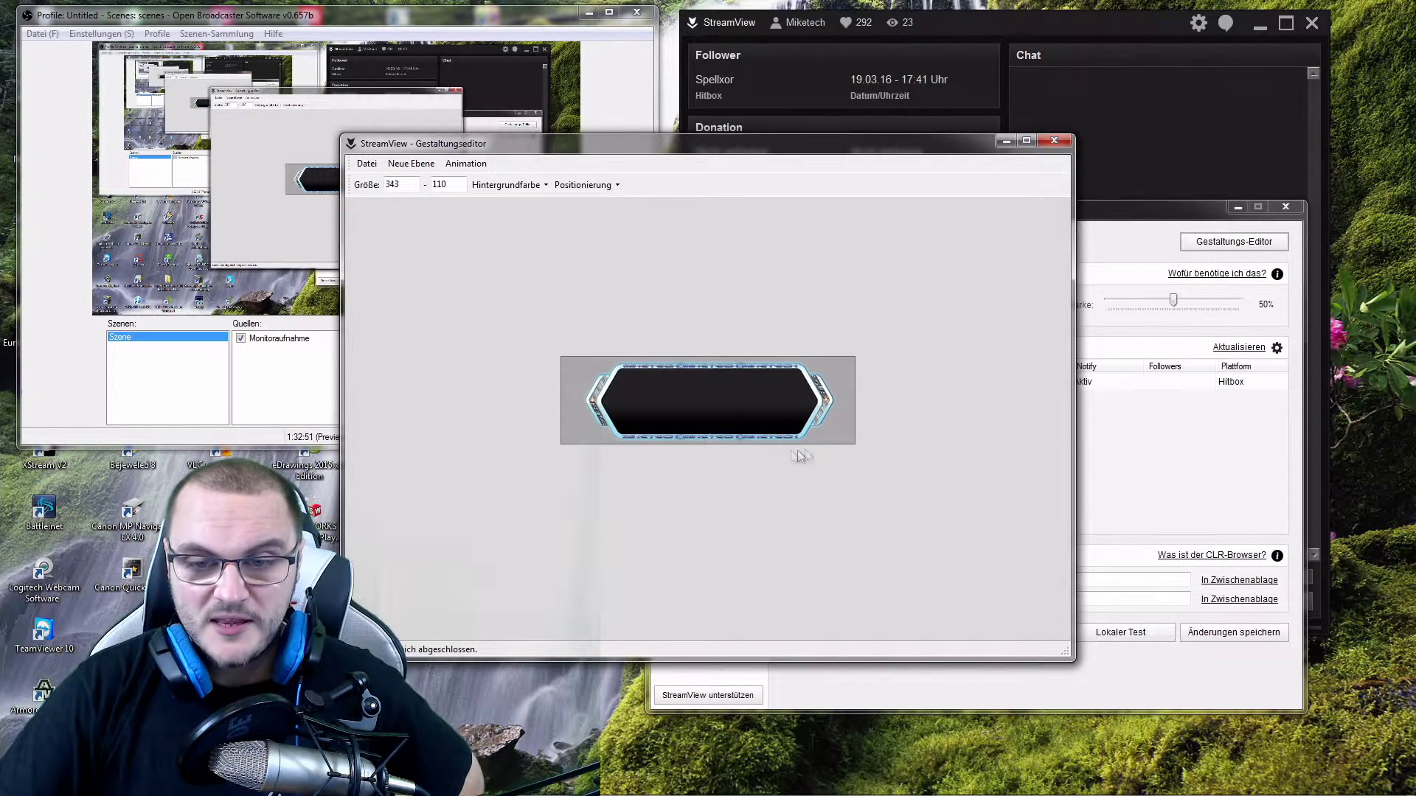
# - Enlarge the canvas downward and to both sides, to about 814 by 366
pyautogui.moveTo(827, 444); pyautogui.dragTo(828, 627)
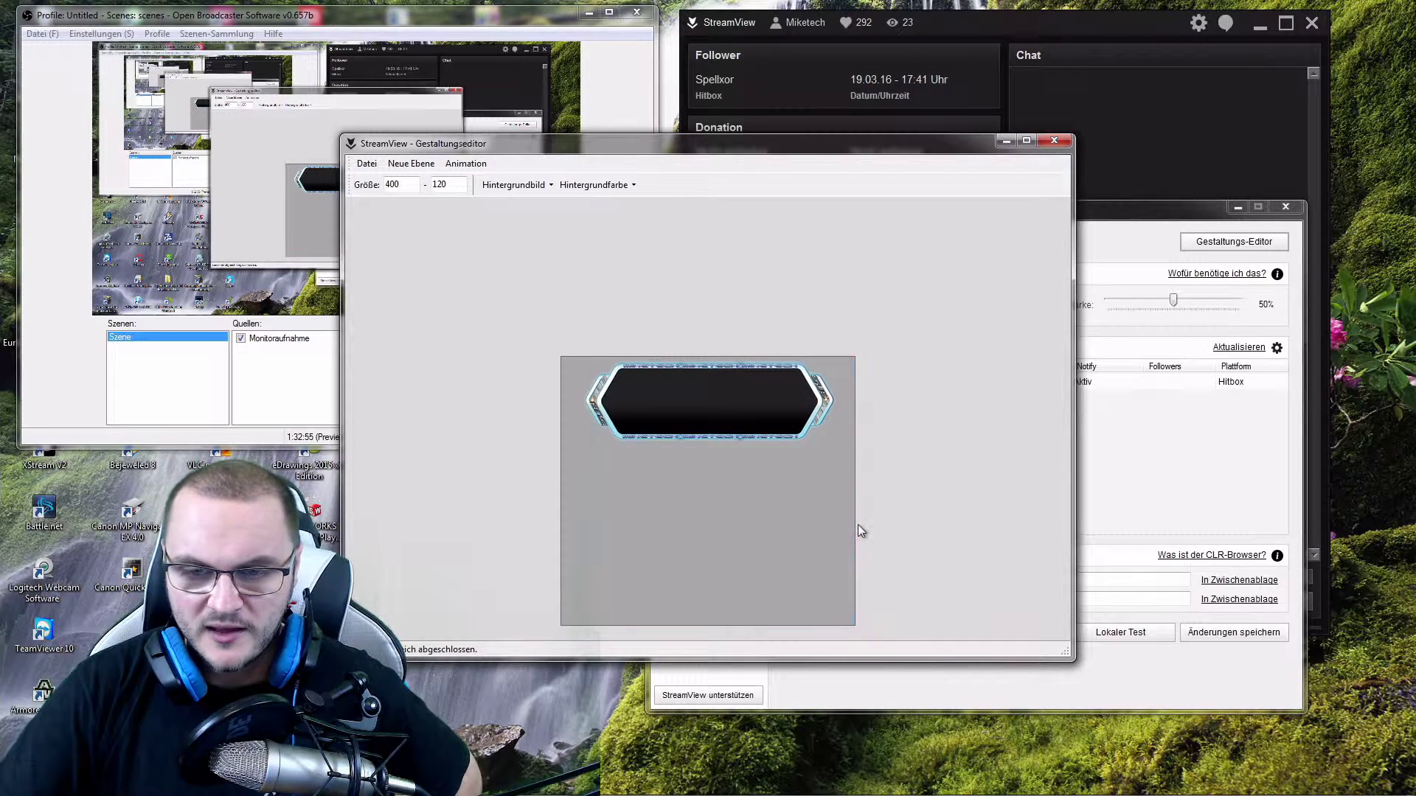
pyautogui.moveTo(855, 525); pyautogui.dragTo(1038, 525)
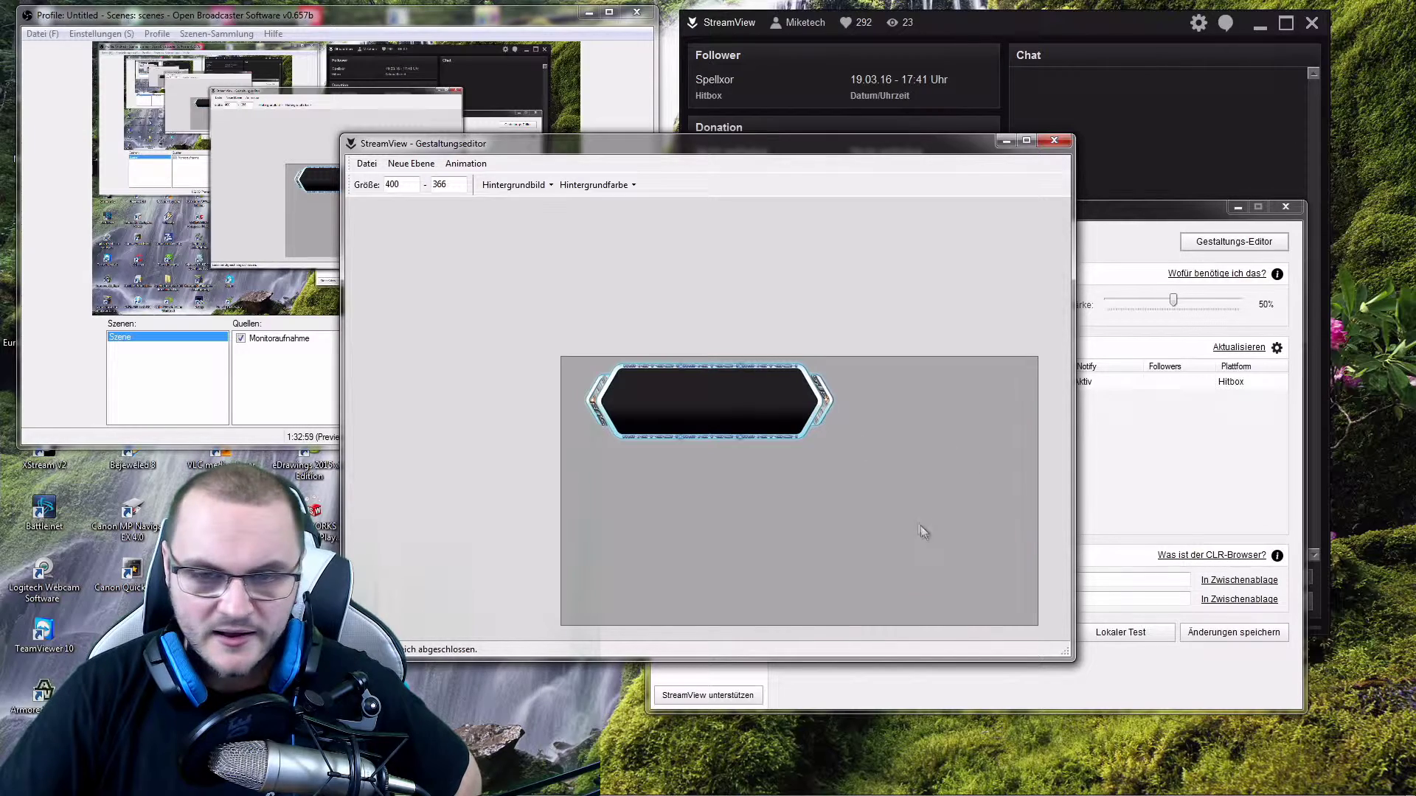
pyautogui.moveTo(561, 434); pyautogui.dragTo(440, 433)
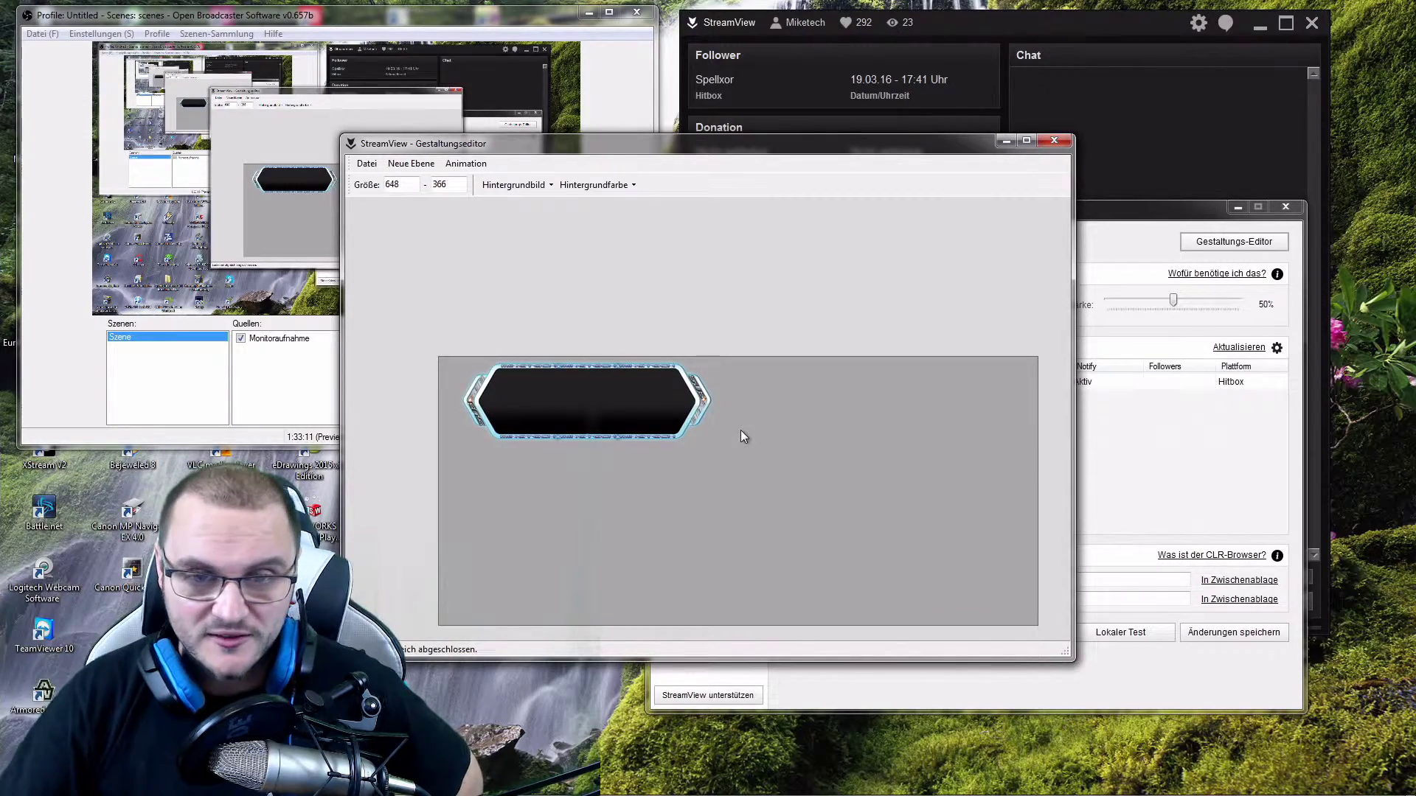
# - Choose Fade-In / Fade-Out as the alert's animation
pyautogui.click(467, 165)
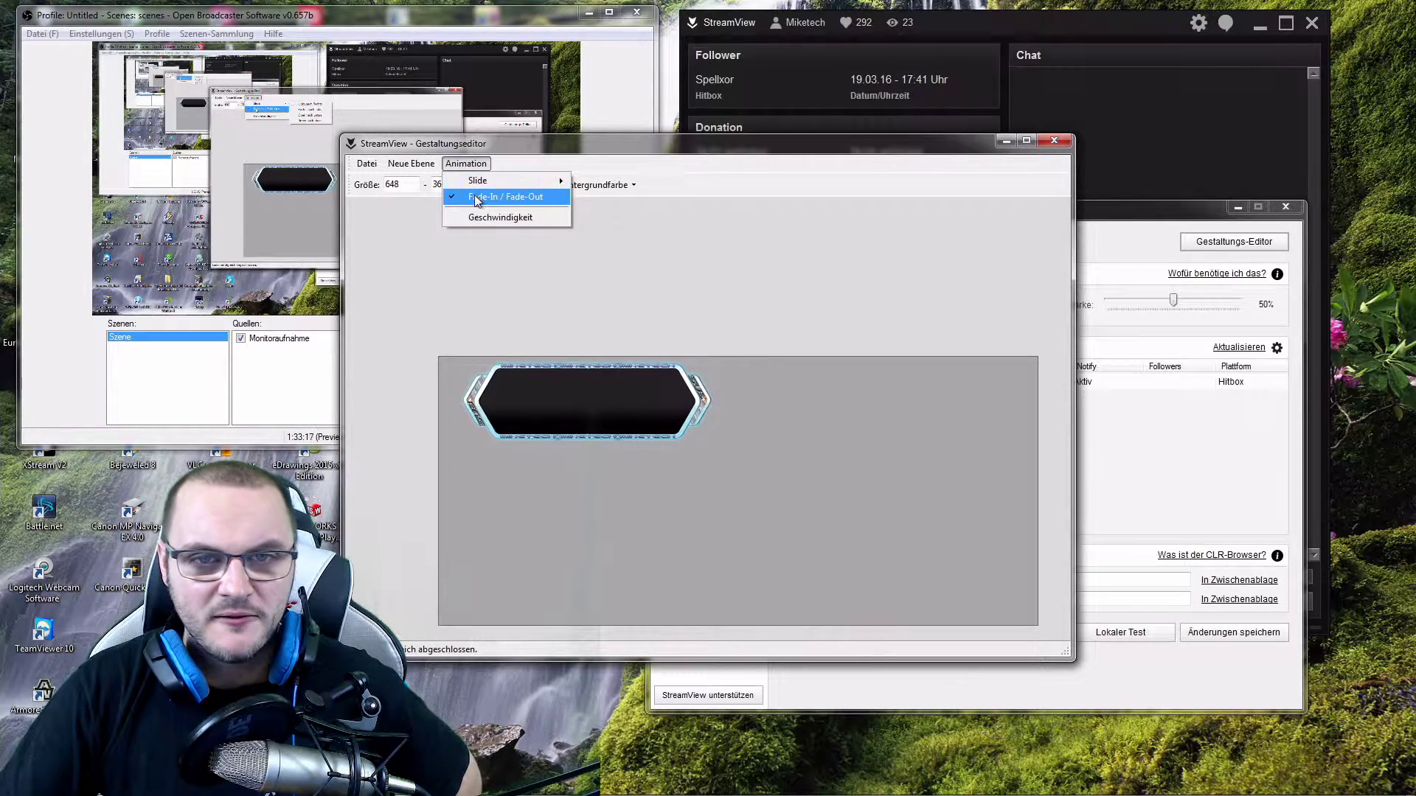
pyautogui.click(475, 197)
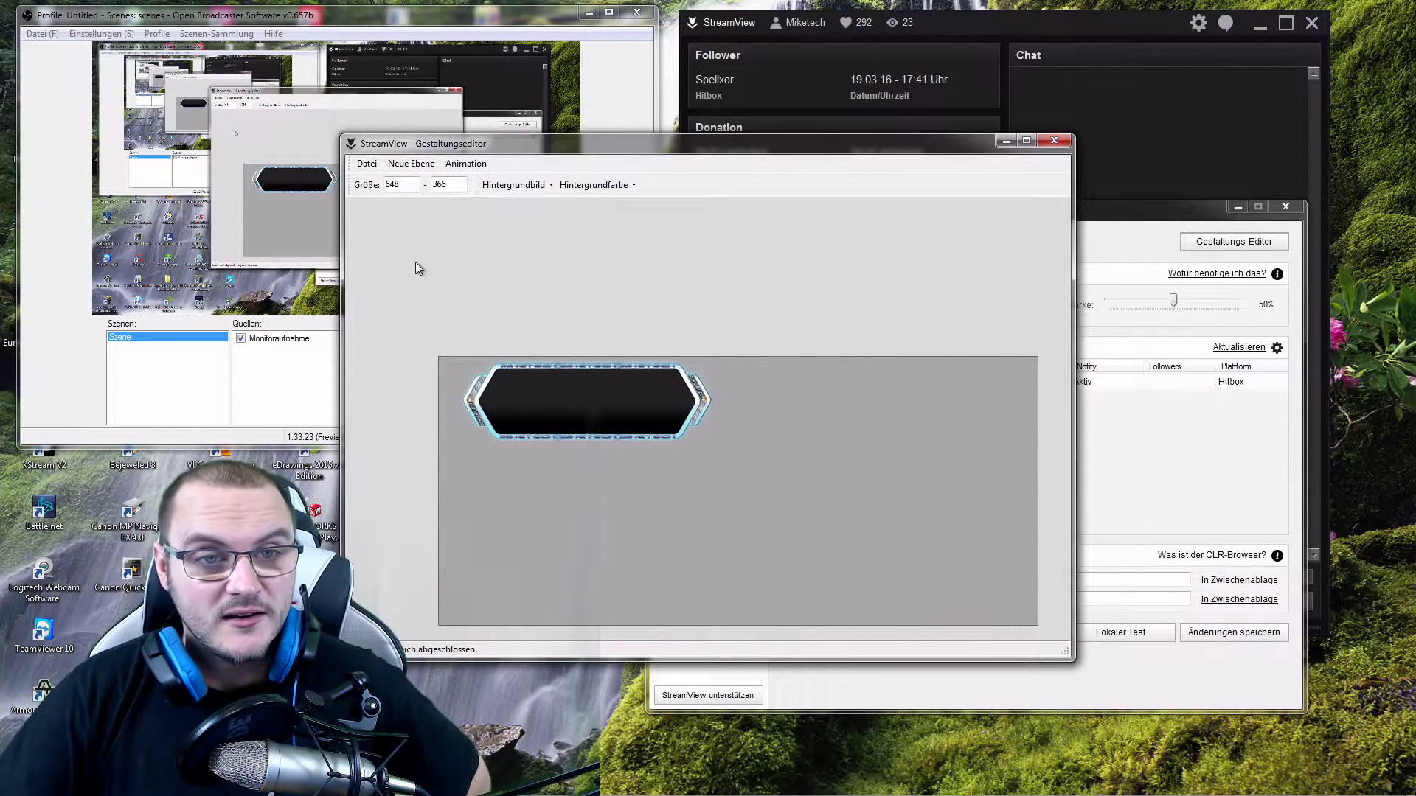
# - Add a function block (Funktionsblock) as a new layer and place it just below the banner graphic
pyautogui.click(415, 165)
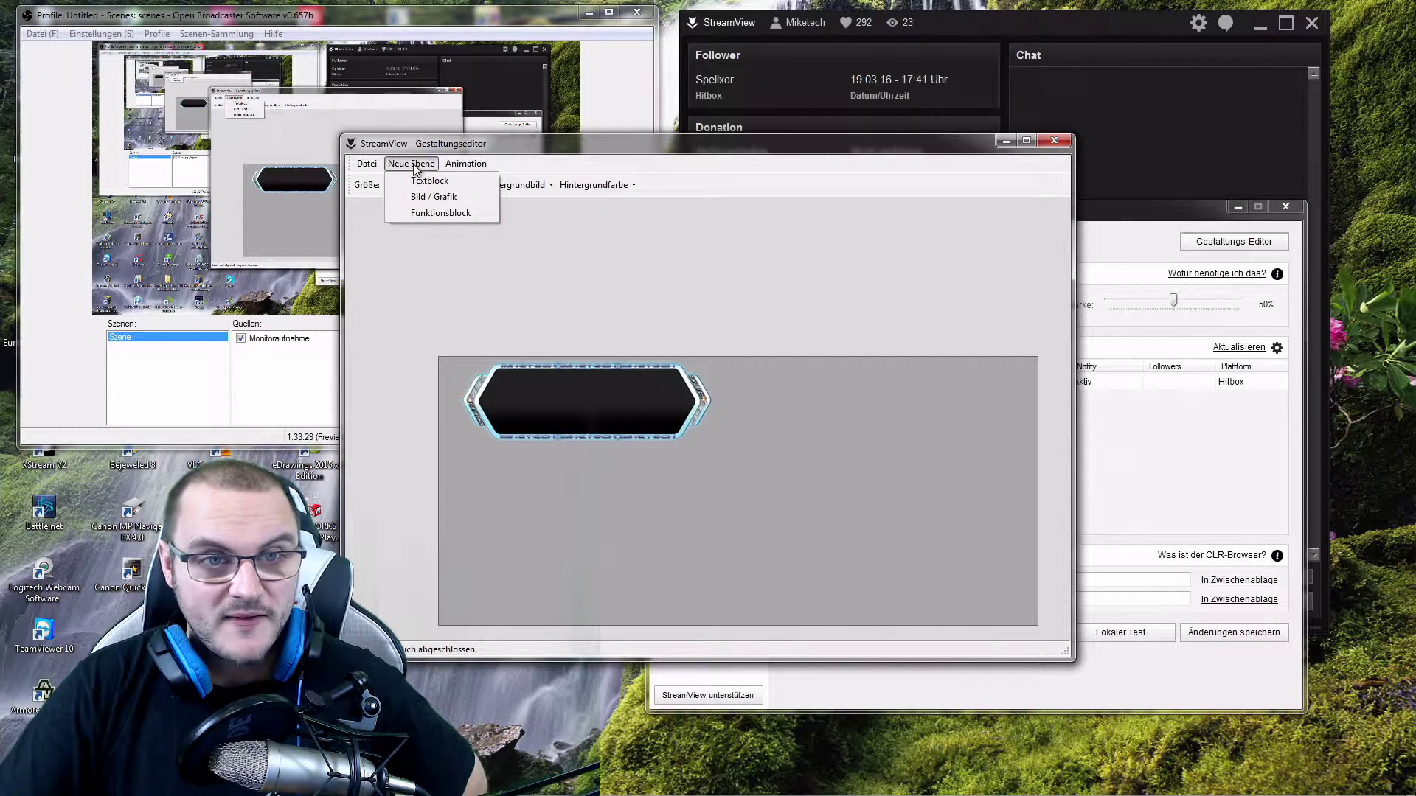
pyautogui.click(426, 213)
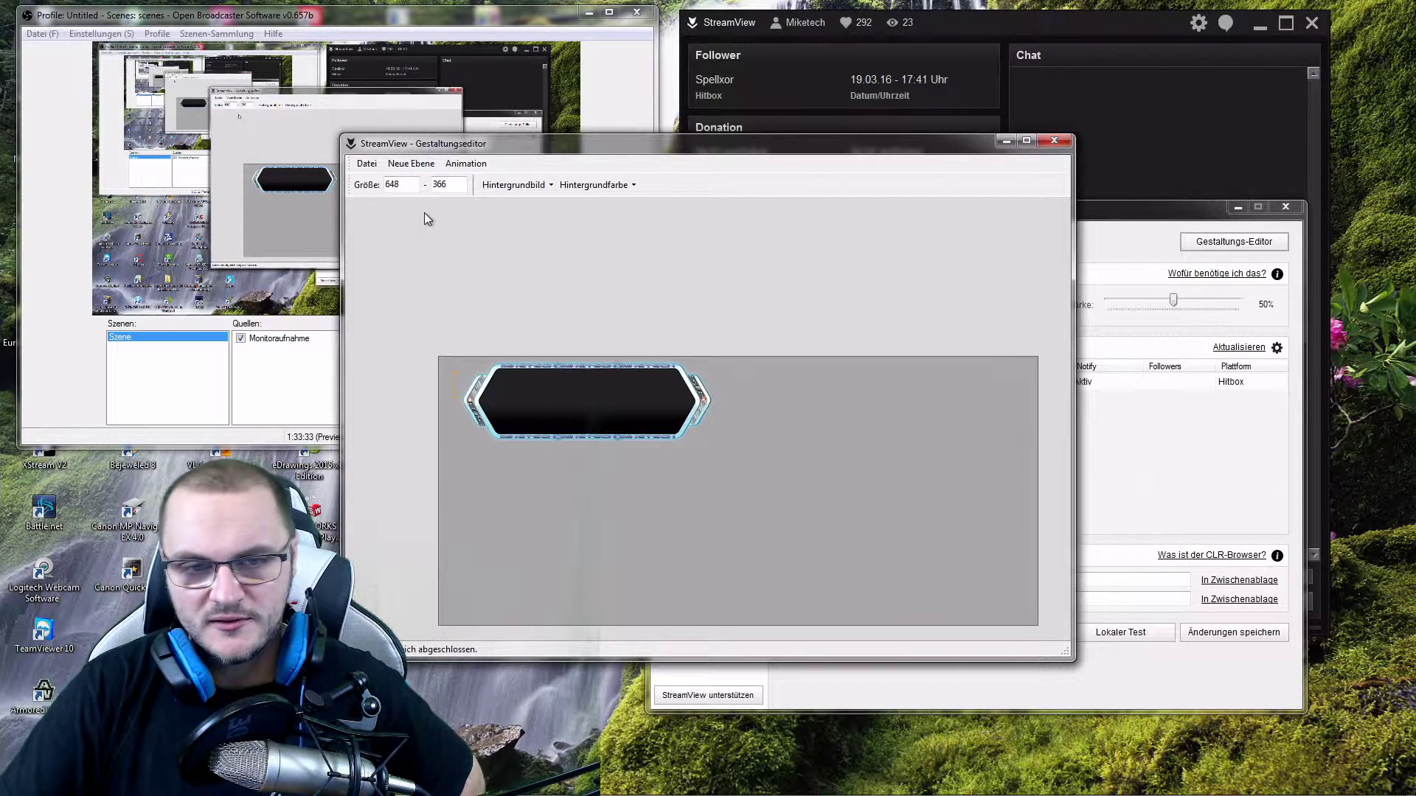
pyautogui.moveTo(458, 419); pyautogui.dragTo(528, 510)
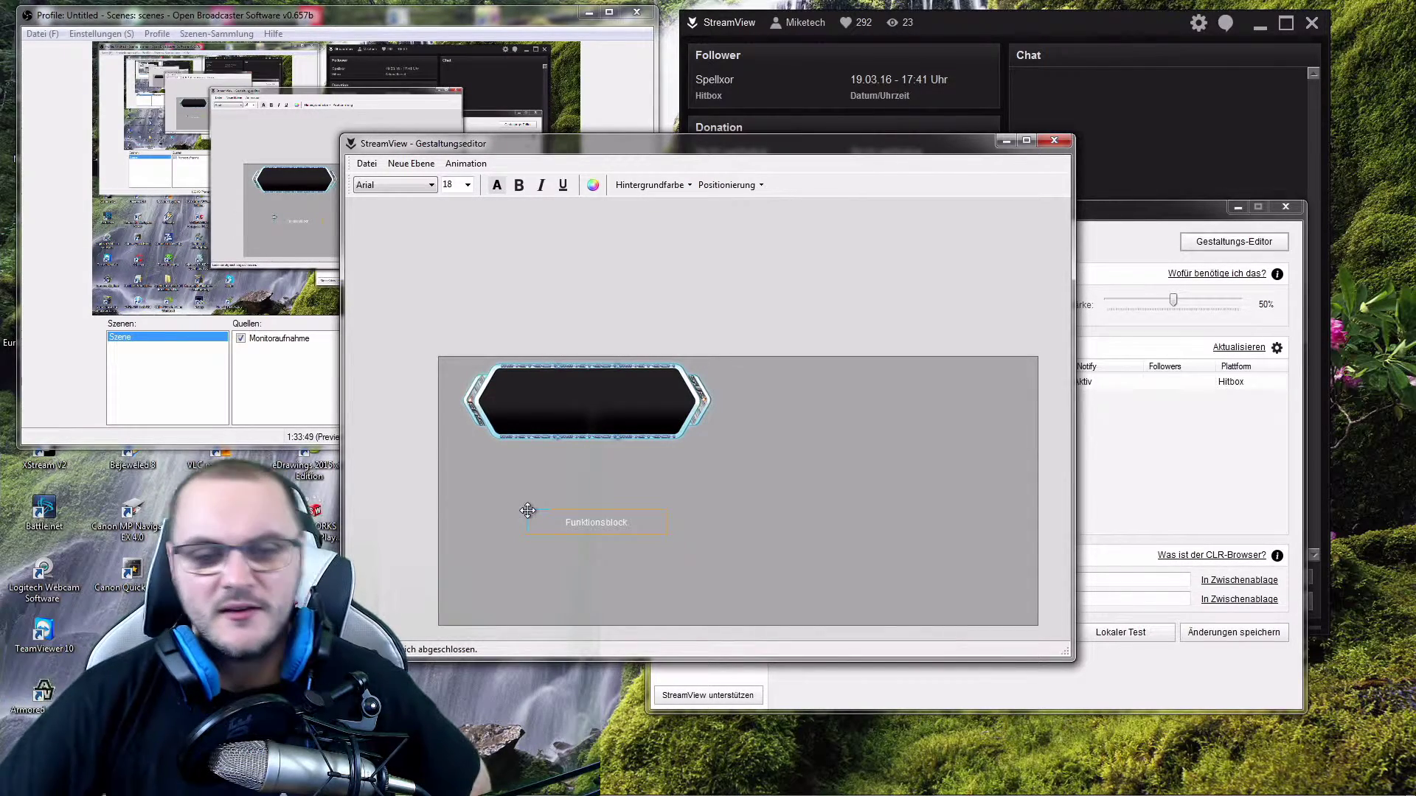
pyautogui.moveTo(620, 528); pyautogui.dragTo(606, 485)
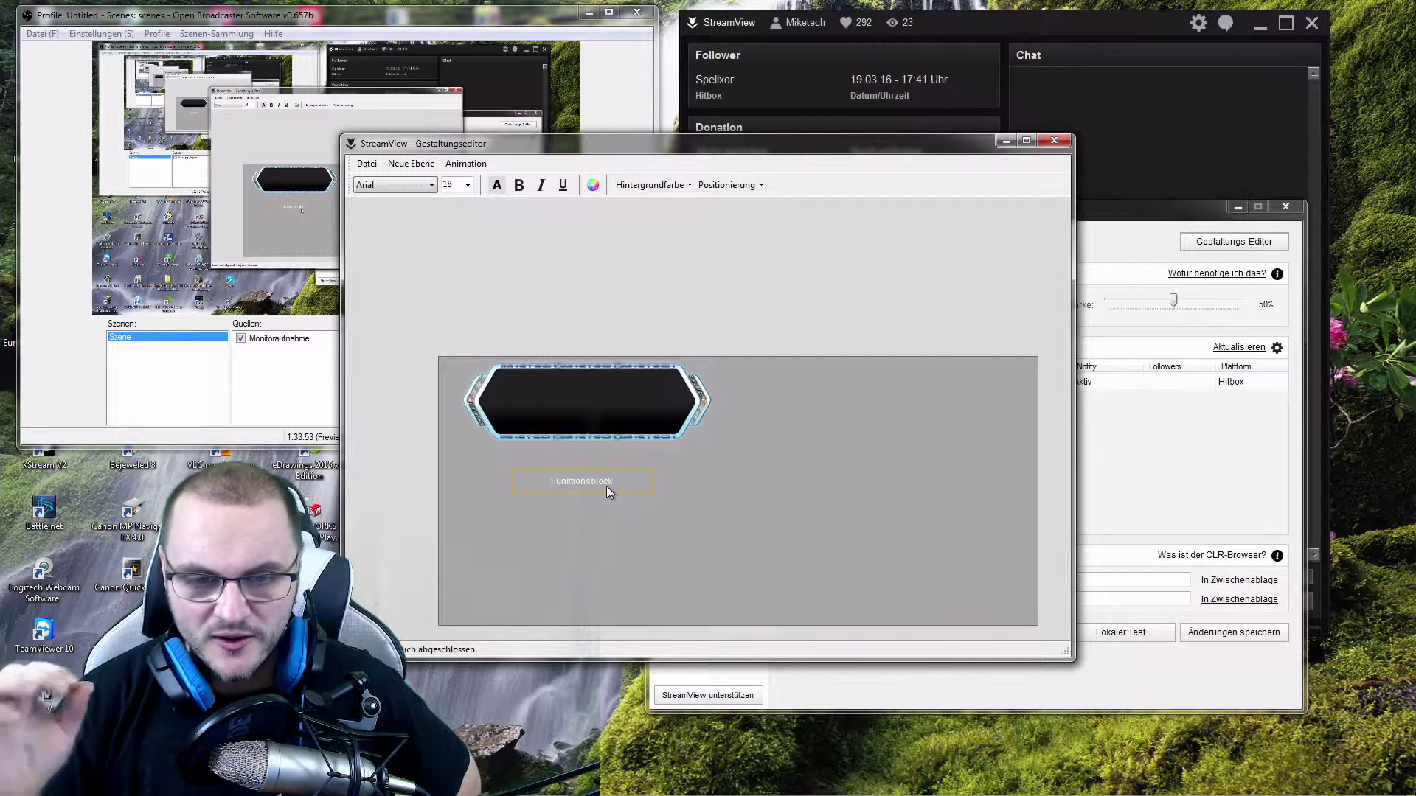
# - Bring the function block to the foreground and fit it over the dark middle area of the banner
pyautogui.rightClick(607, 492)
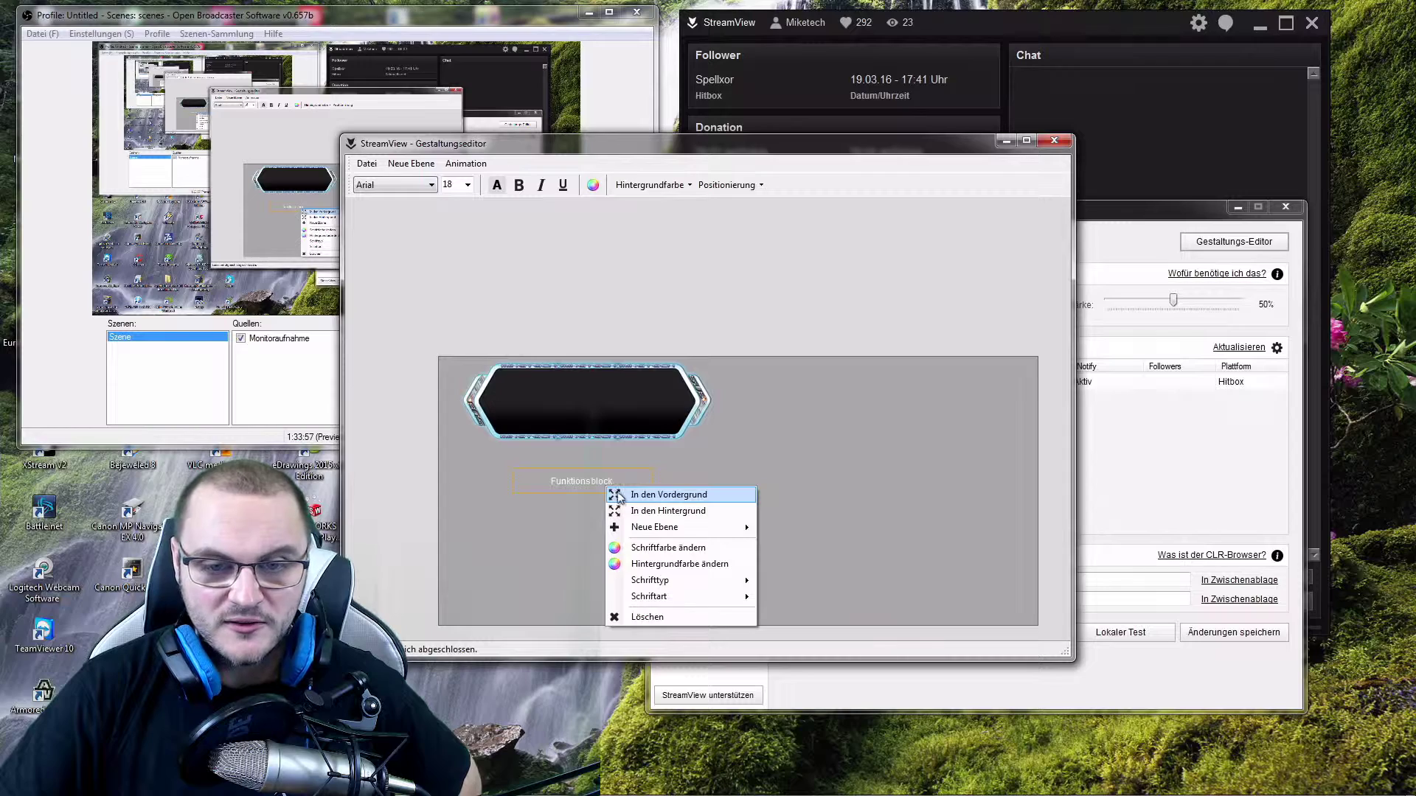
pyautogui.click(613, 494)
pyautogui.moveTo(595, 480); pyautogui.dragTo(677, 403)
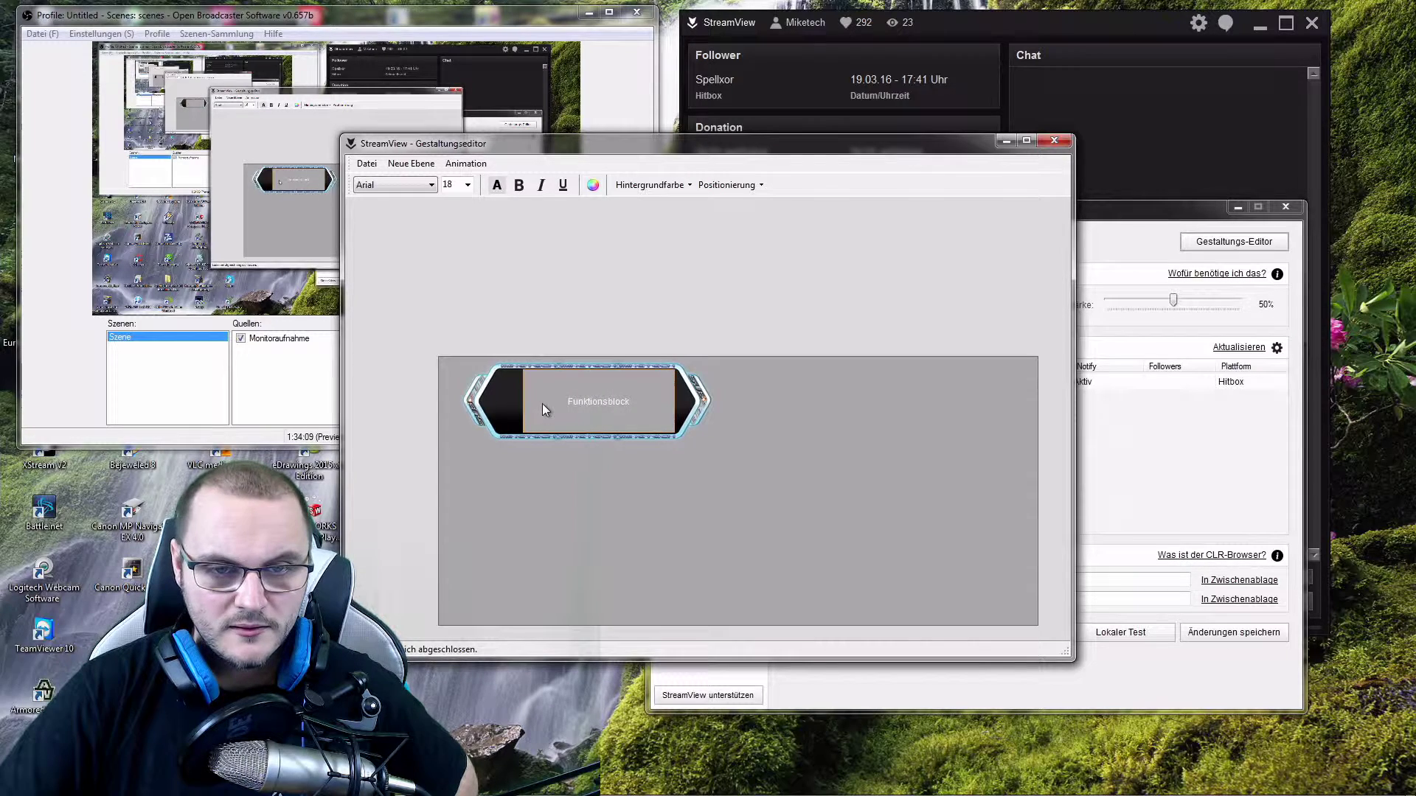
pyautogui.moveTo(524, 401); pyautogui.dragTo(500, 401)
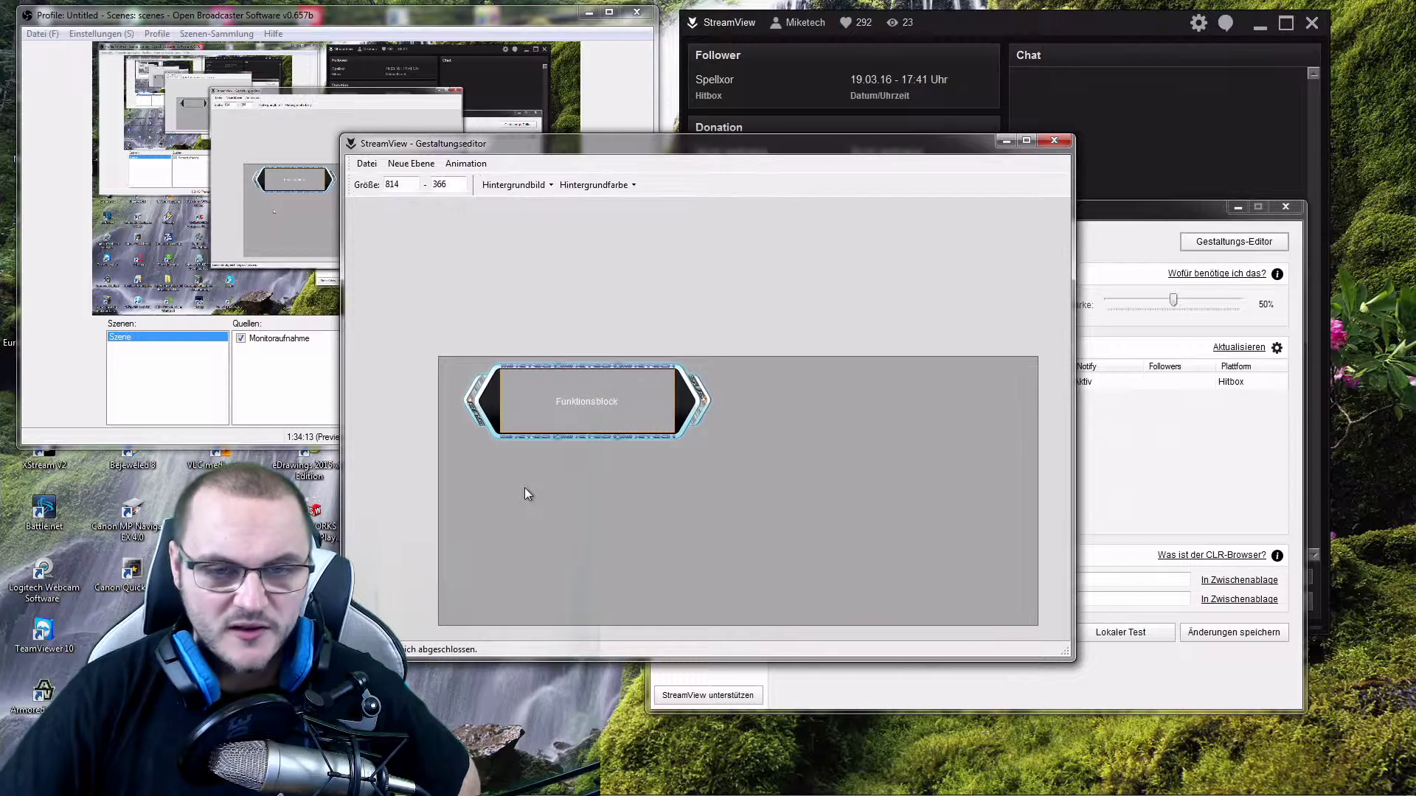
# - Set the function block's font to Comic Sans MS and realign the block within the banner
pyautogui.rightClick(587, 391)
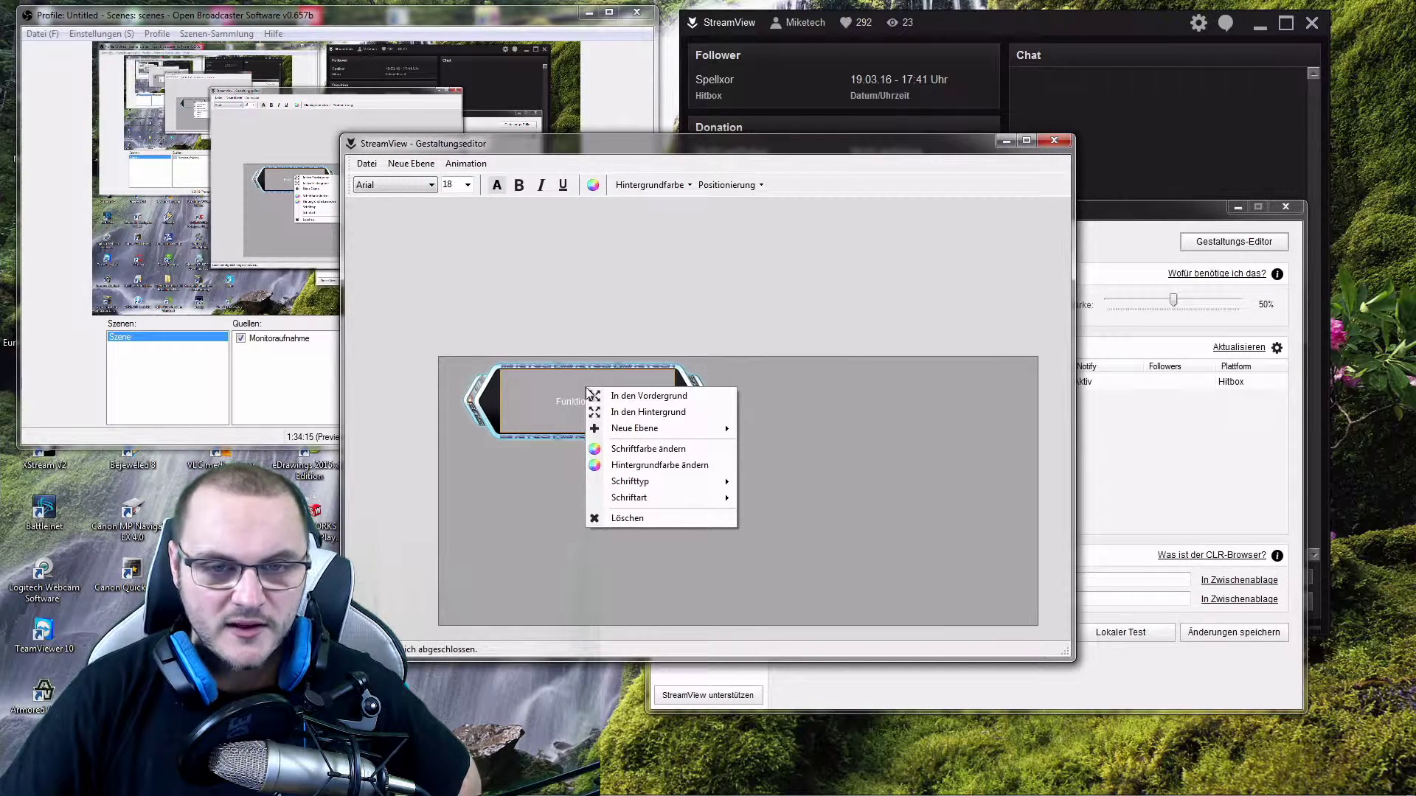
pyautogui.click(548, 440)
pyautogui.click(564, 414)
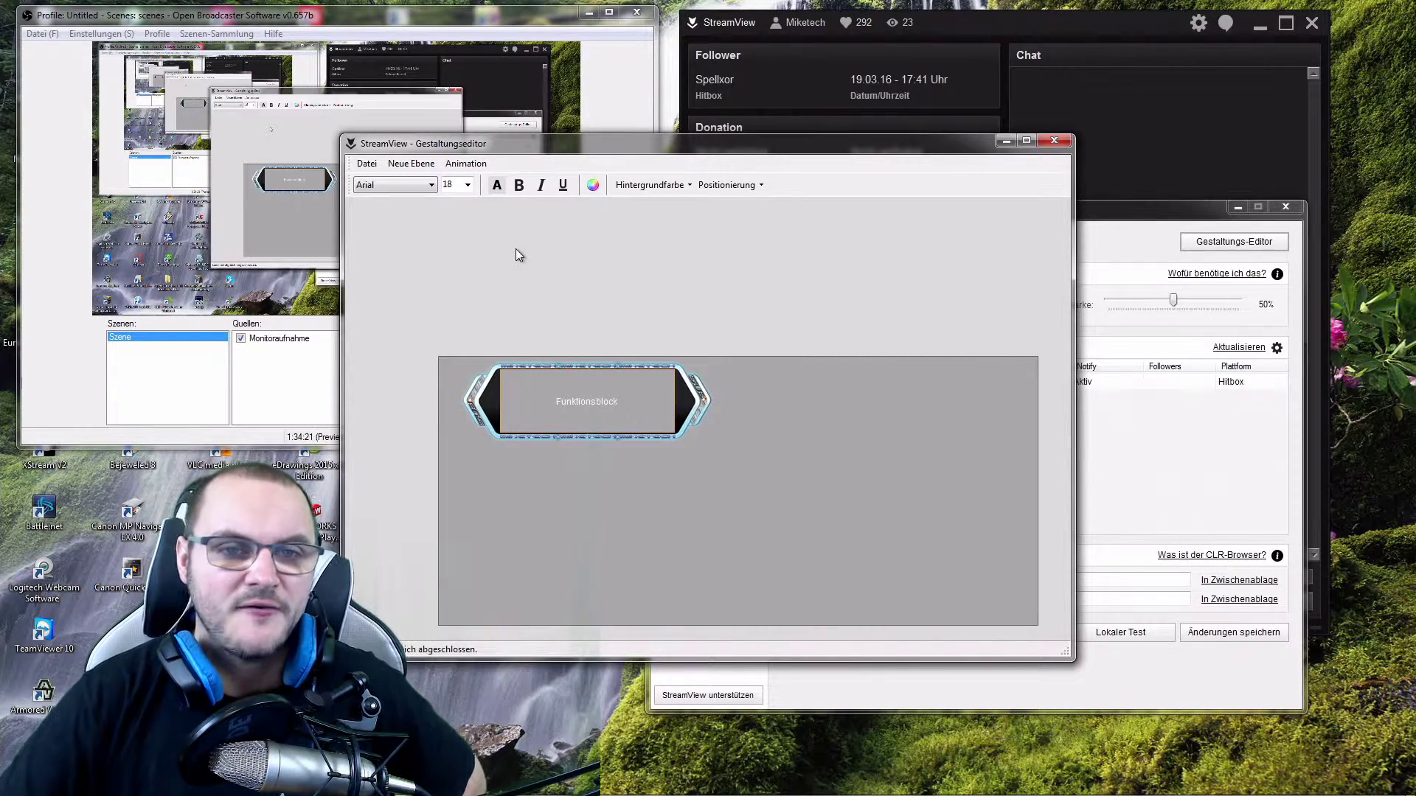
pyautogui.click(416, 186)
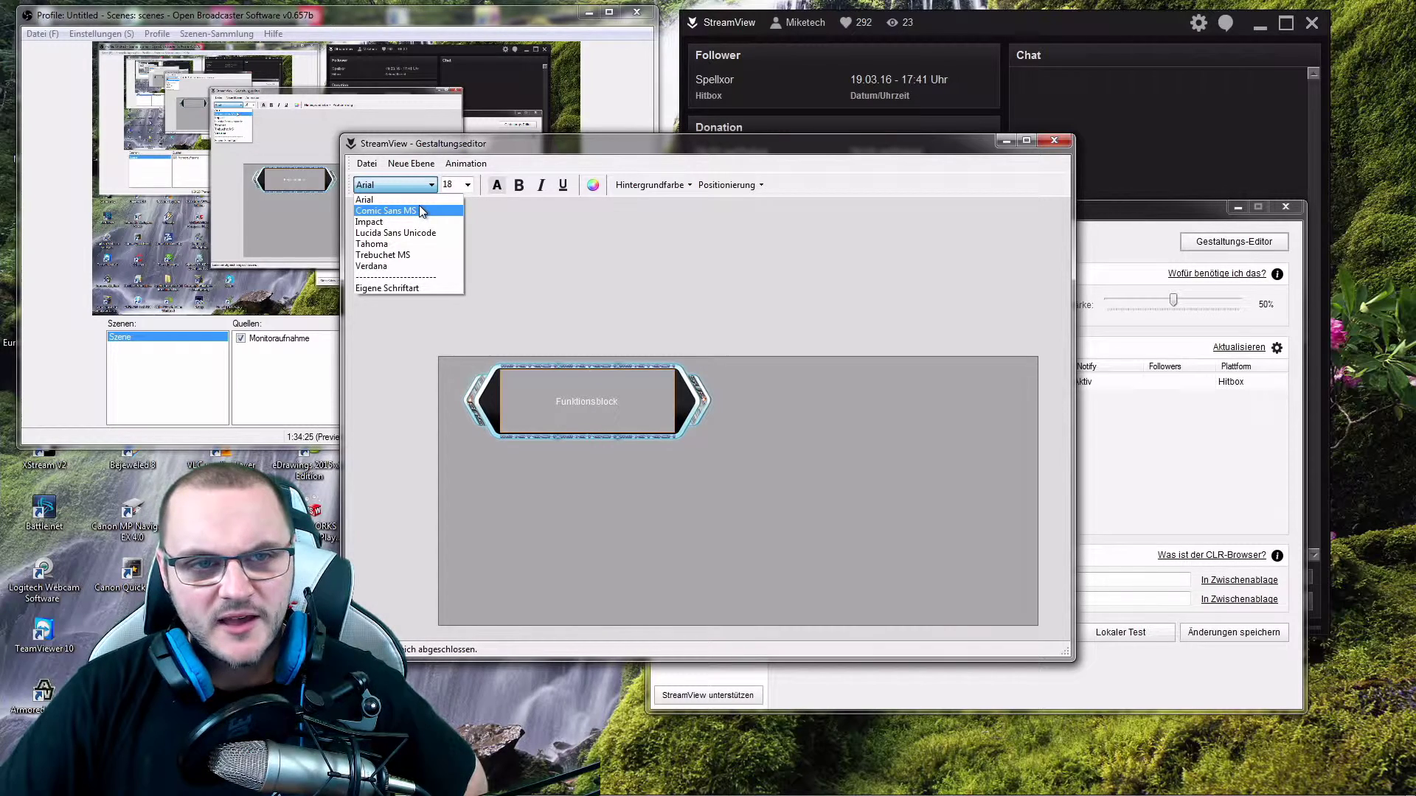
pyautogui.click(422, 211)
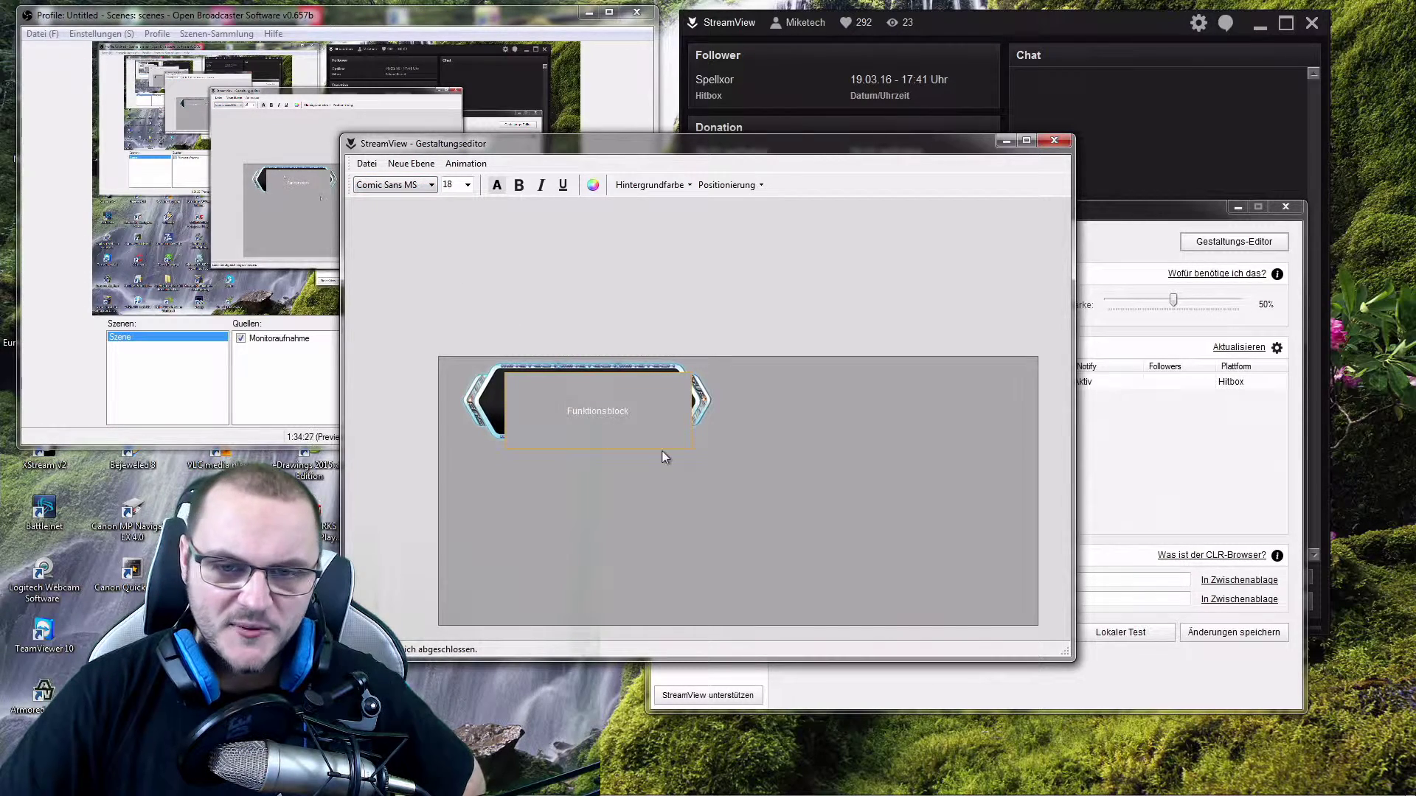
pyautogui.moveTo(691, 445); pyautogui.dragTo(636, 419)
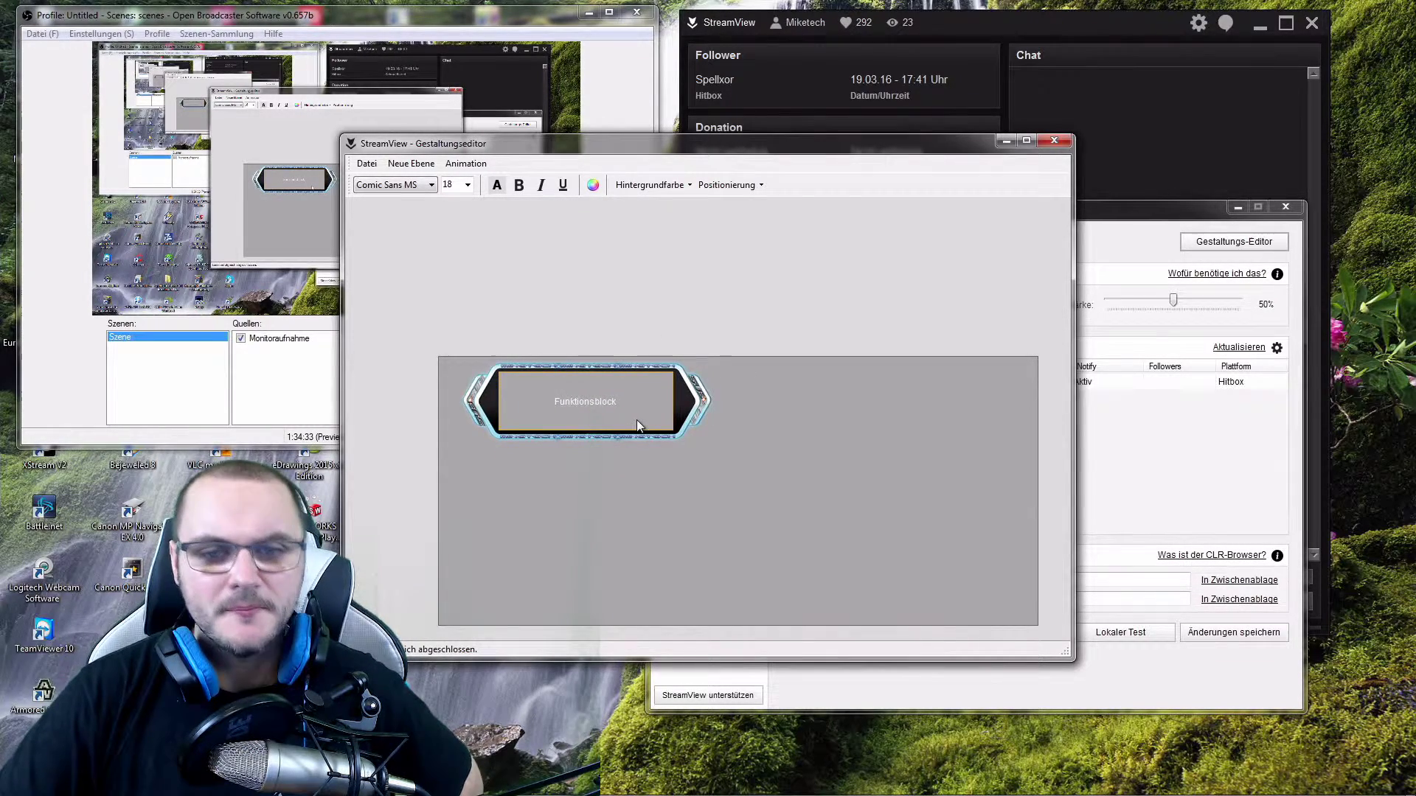
# - Set the function block's font color to white
pyautogui.click(592, 185)
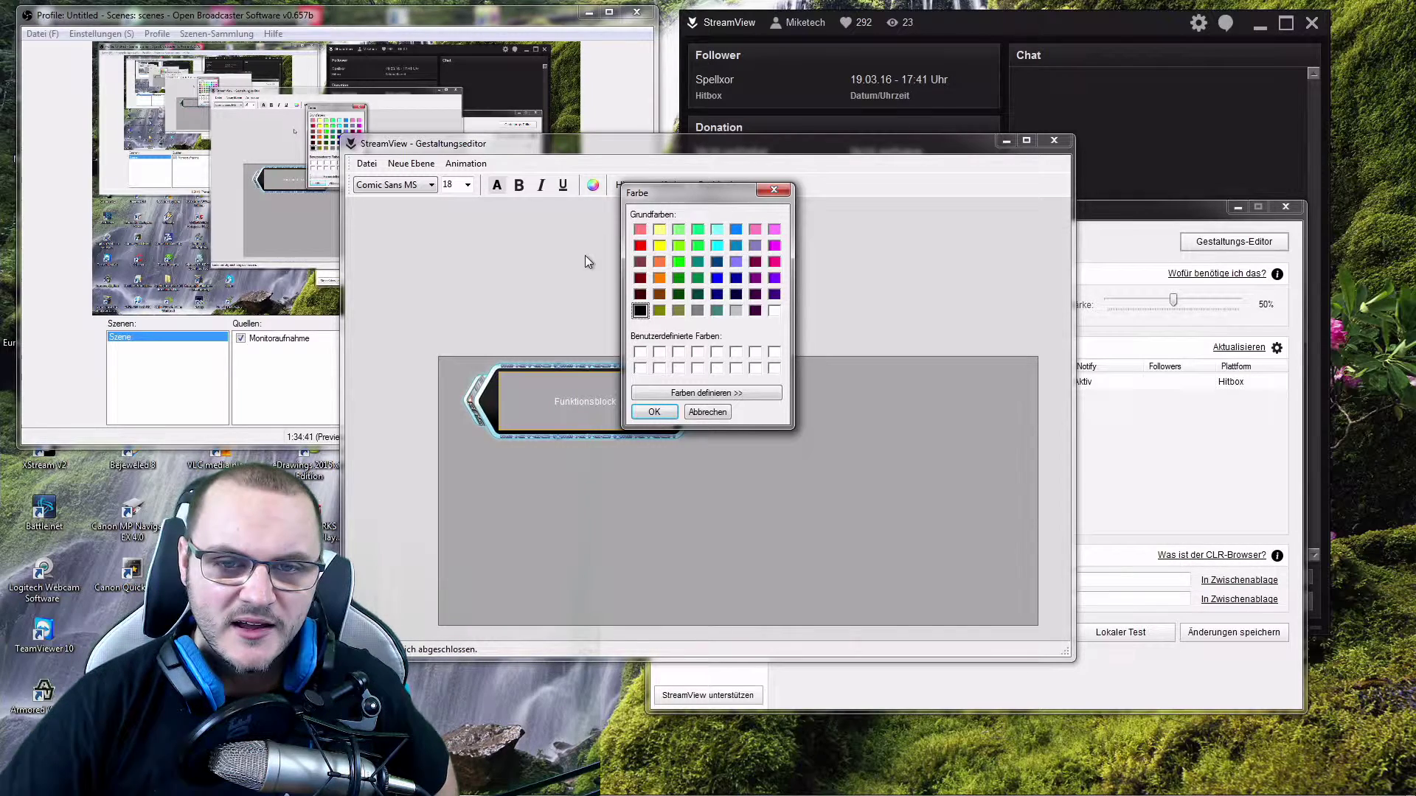
pyautogui.click(773, 310)
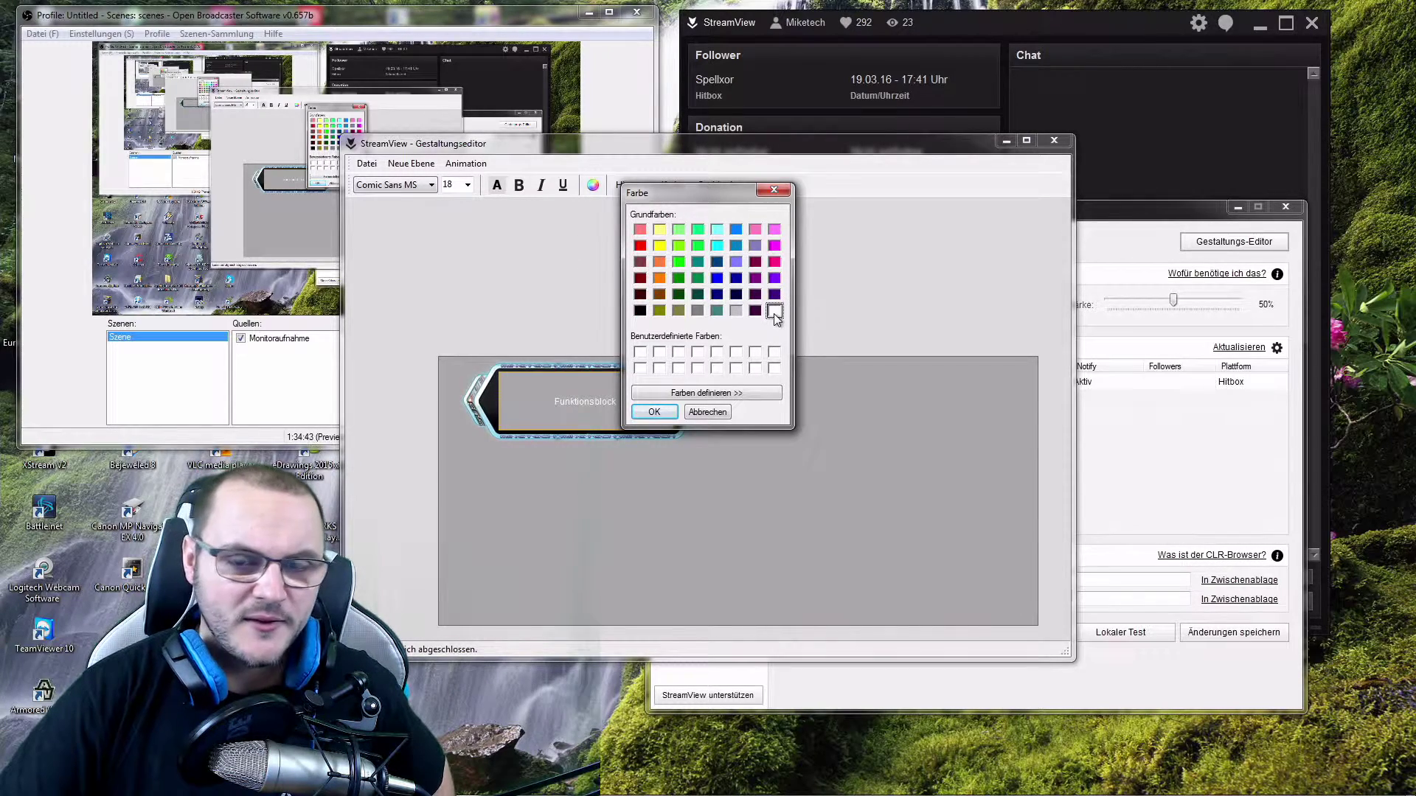
pyautogui.click(640, 245)
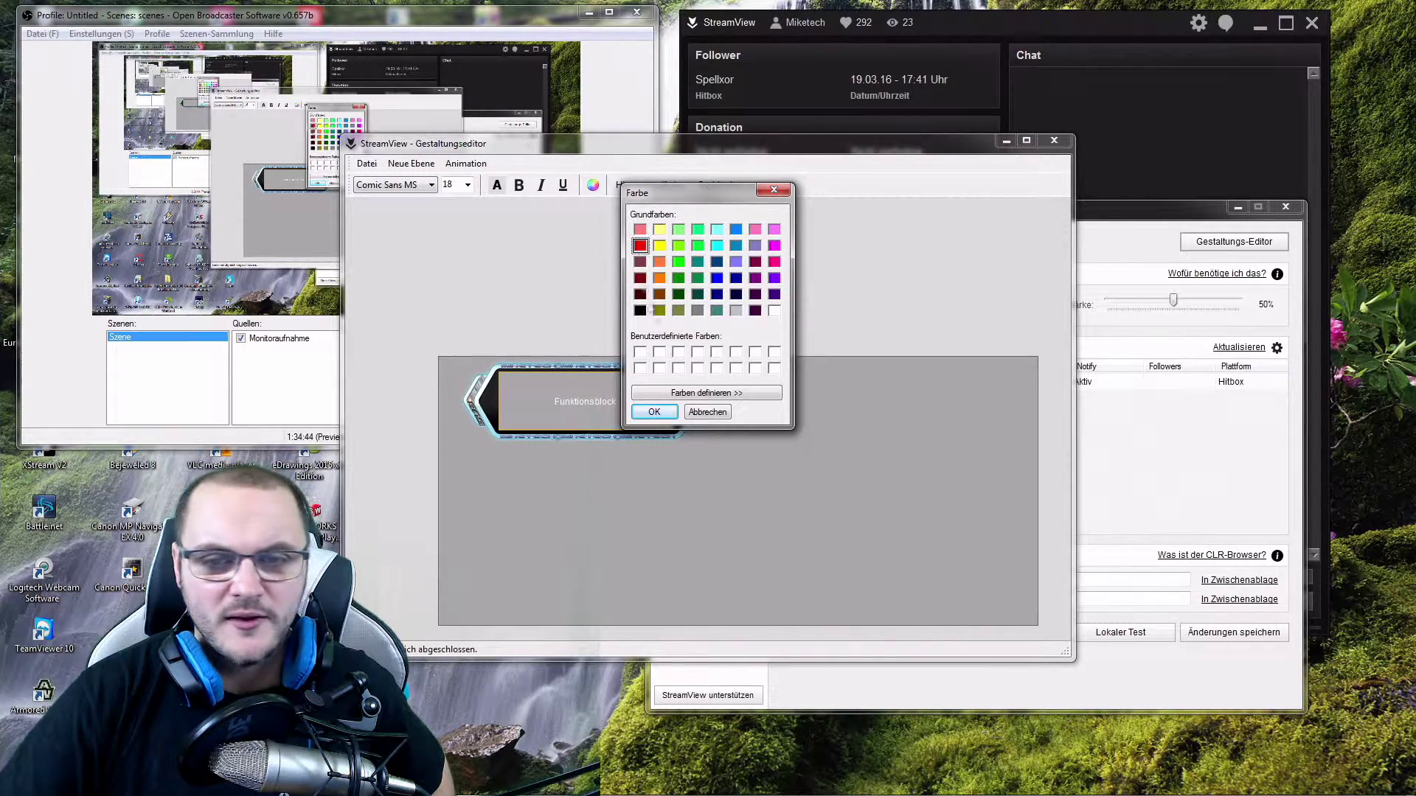
pyautogui.click(775, 310)
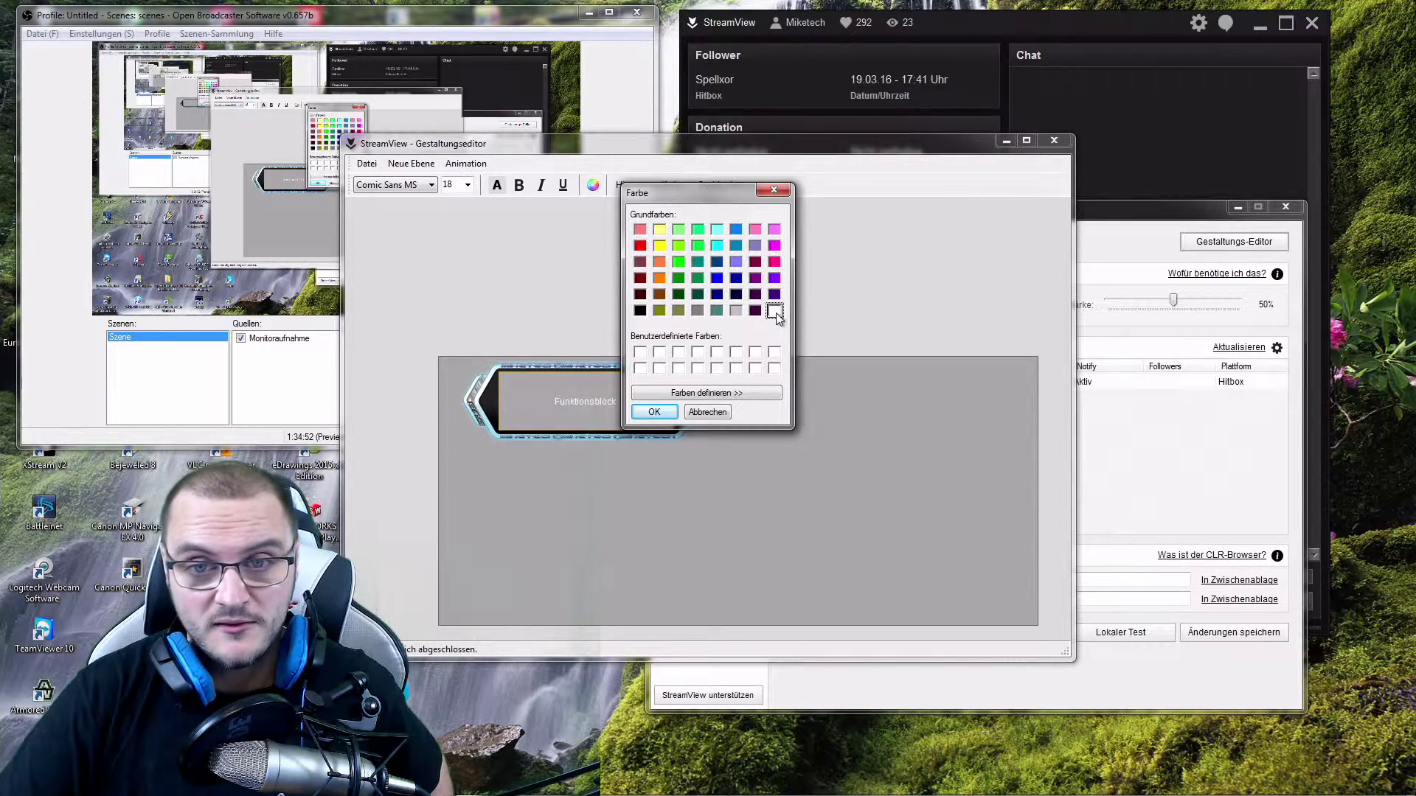
pyautogui.click(655, 411)
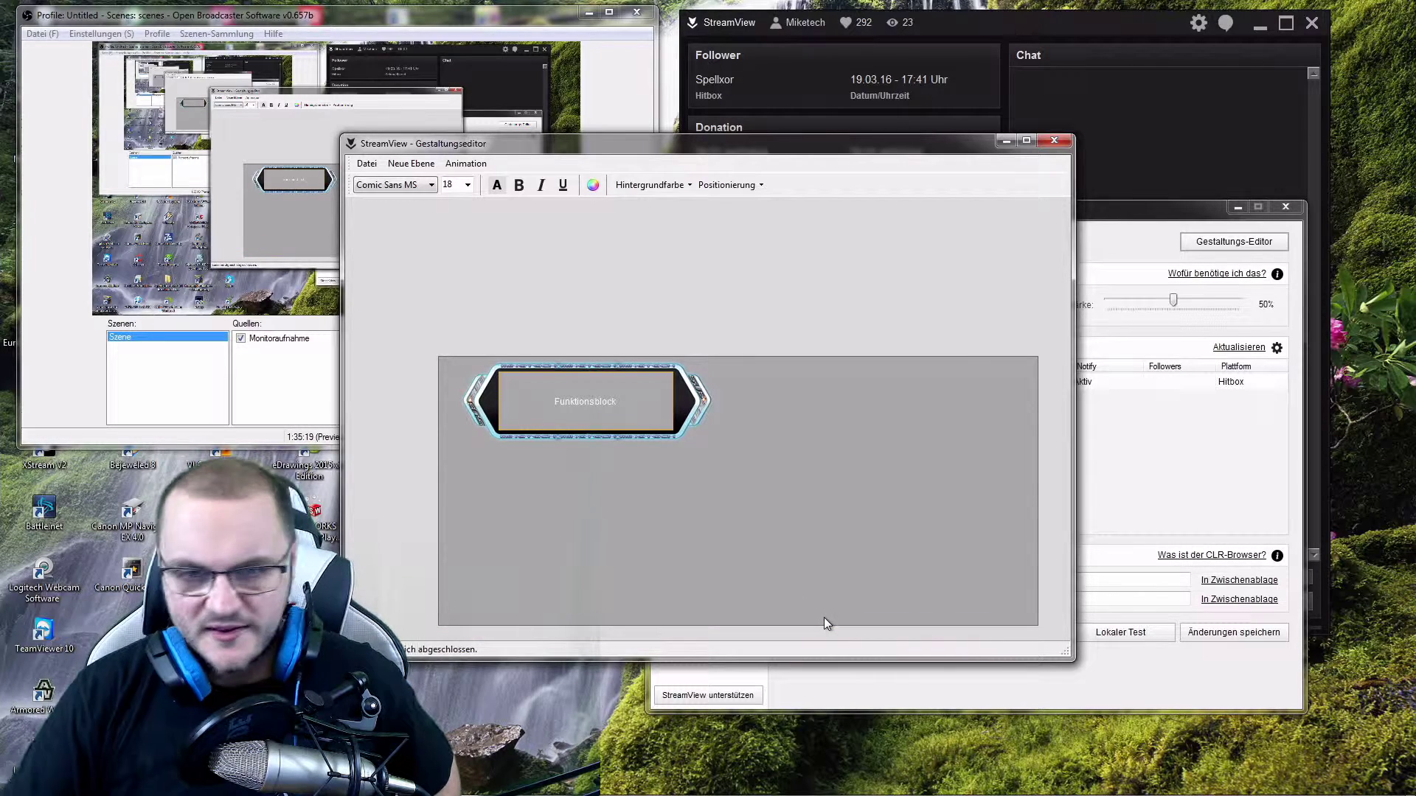
# - Extend the canvas's lower edge to make the canvas about one and a half times as tall
pyautogui.click(823, 490)
pyautogui.moveTo(821, 483); pyautogui.dragTo(808, 395)
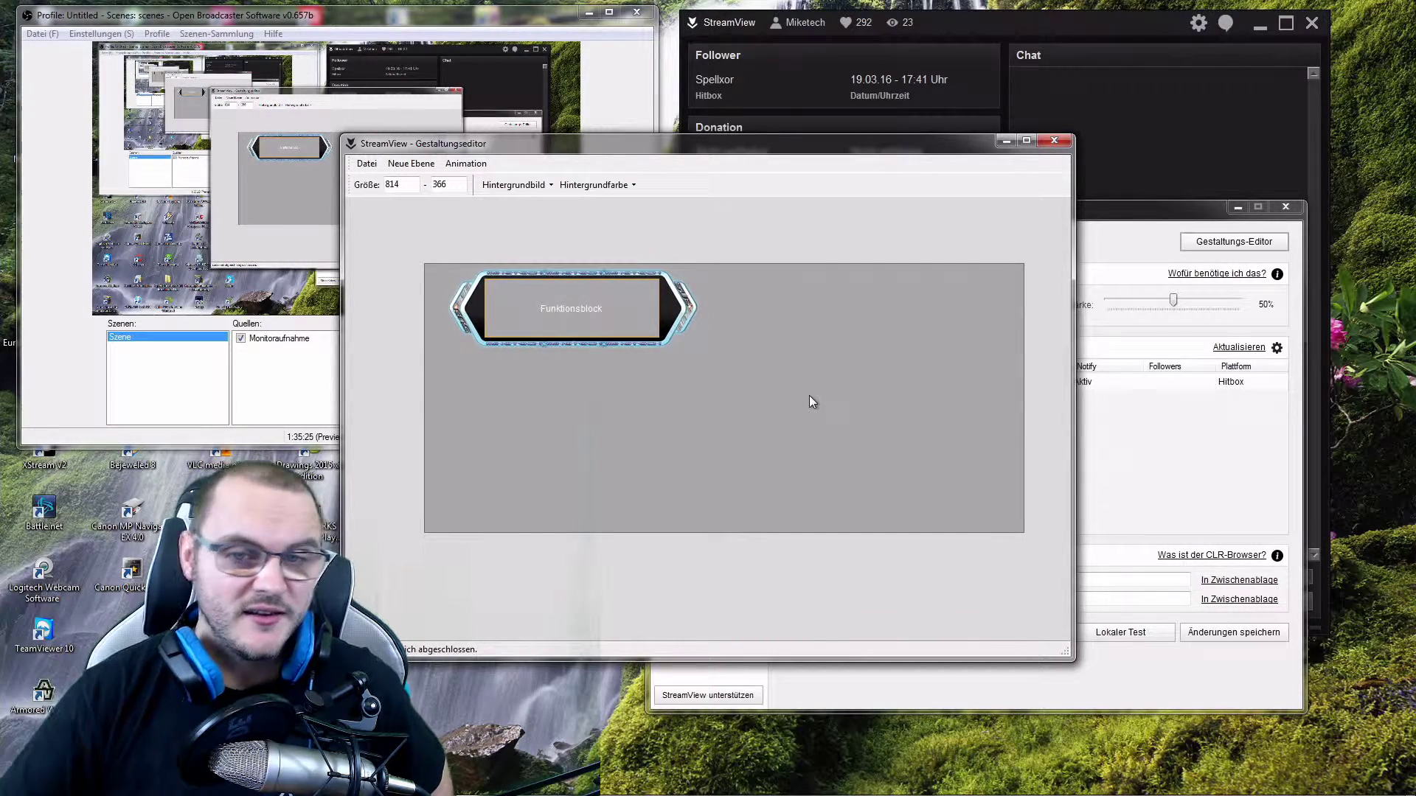
pyautogui.moveTo(808, 396); pyautogui.dragTo(808, 338)
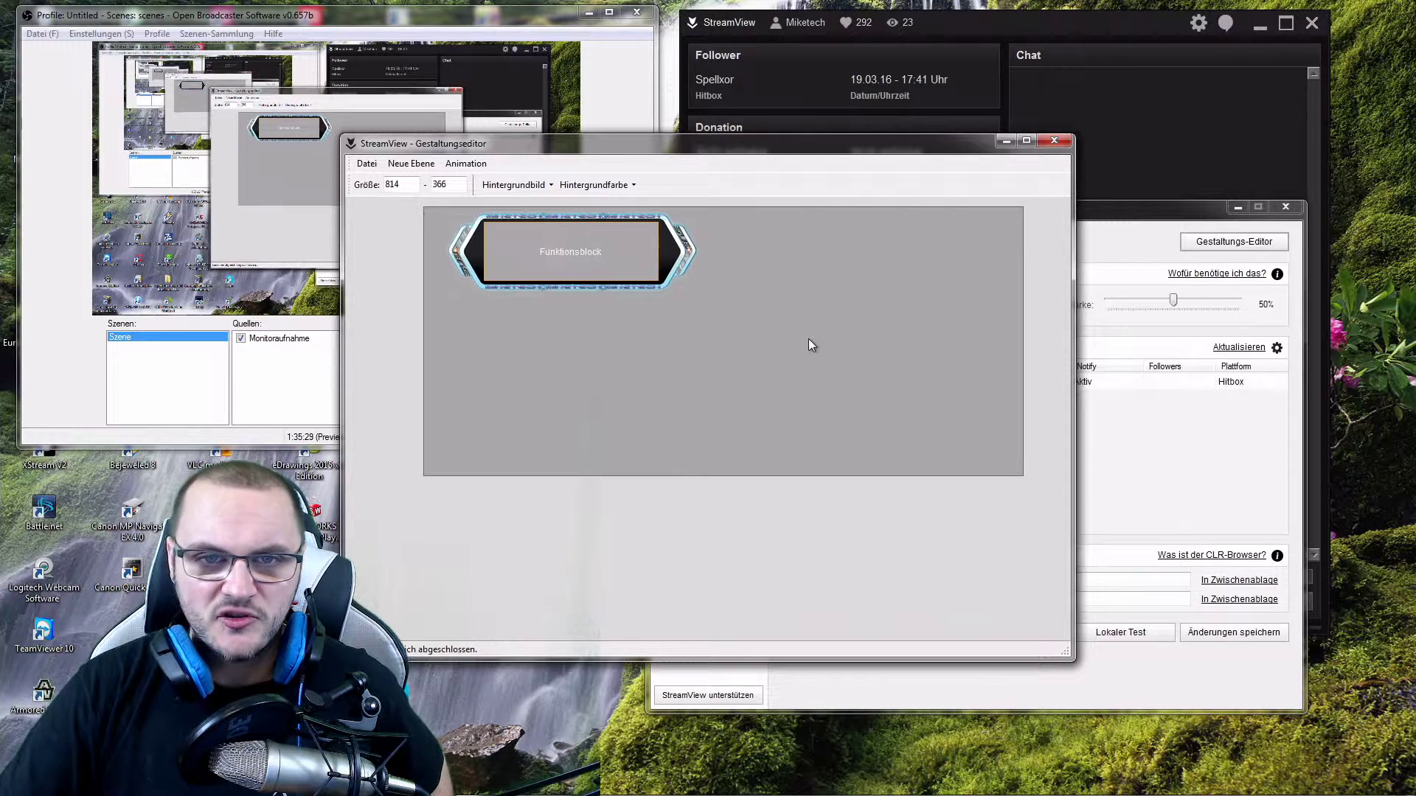
pyautogui.moveTo(787, 475); pyautogui.dragTo(770, 622)
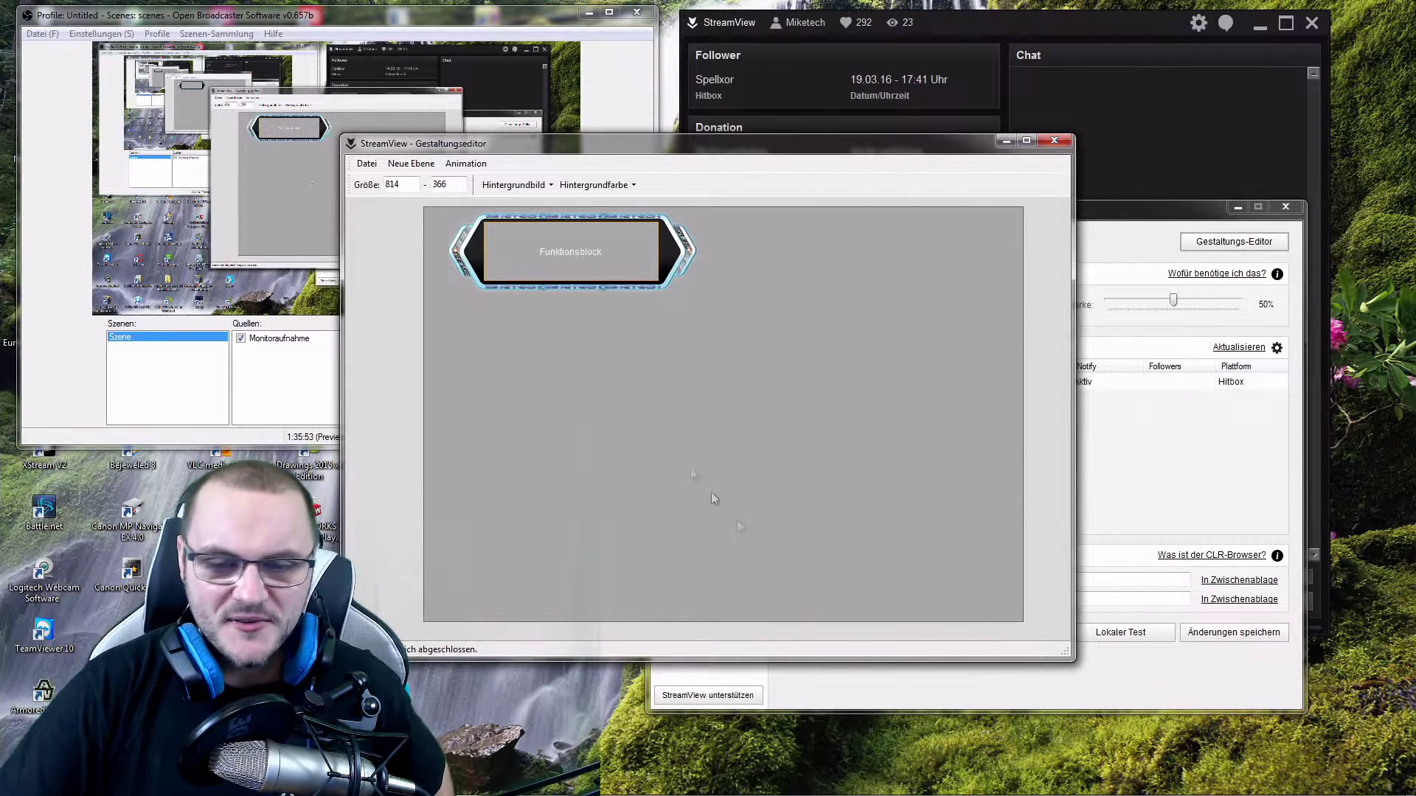
# - Shrink the canvas around the banner to about 438 by 137 and remove its grey background color
pyautogui.moveTo(1024, 575); pyautogui.dragTo(747, 540)
pyautogui.moveTo(670, 619); pyautogui.dragTo(834, 414)
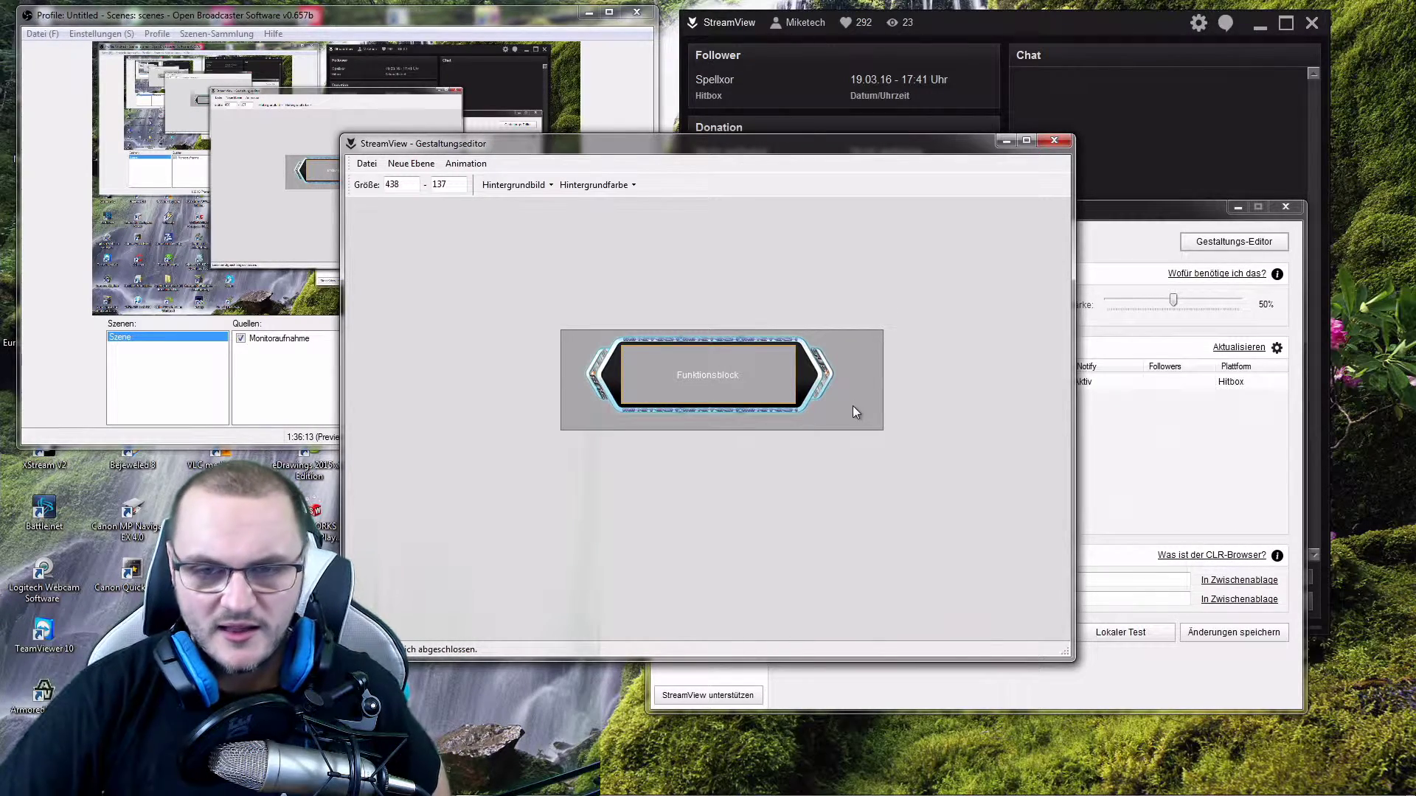
pyautogui.click(621, 186)
pyautogui.click(621, 208)
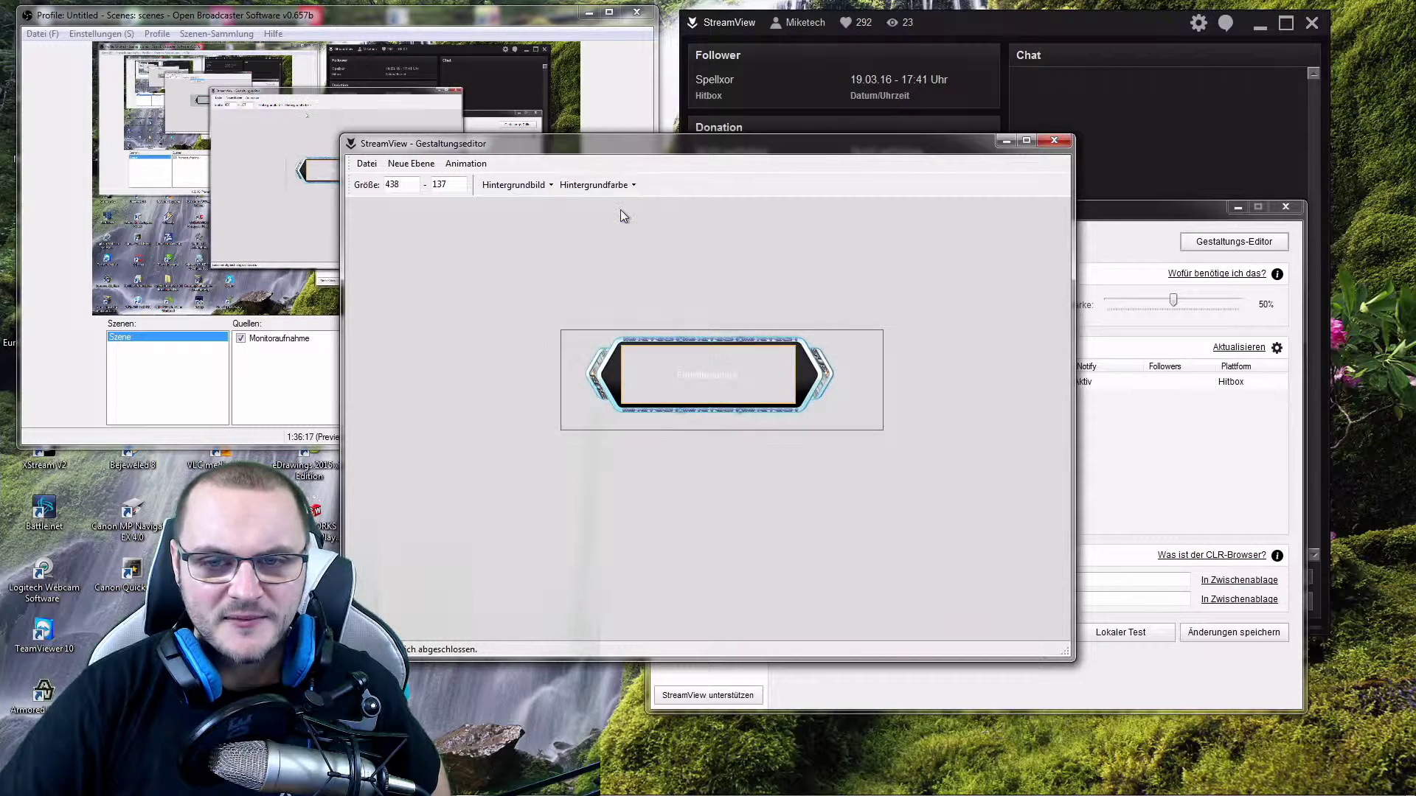
# - Send the function block to the background behind the banner graphic
pyautogui.click(651, 371)
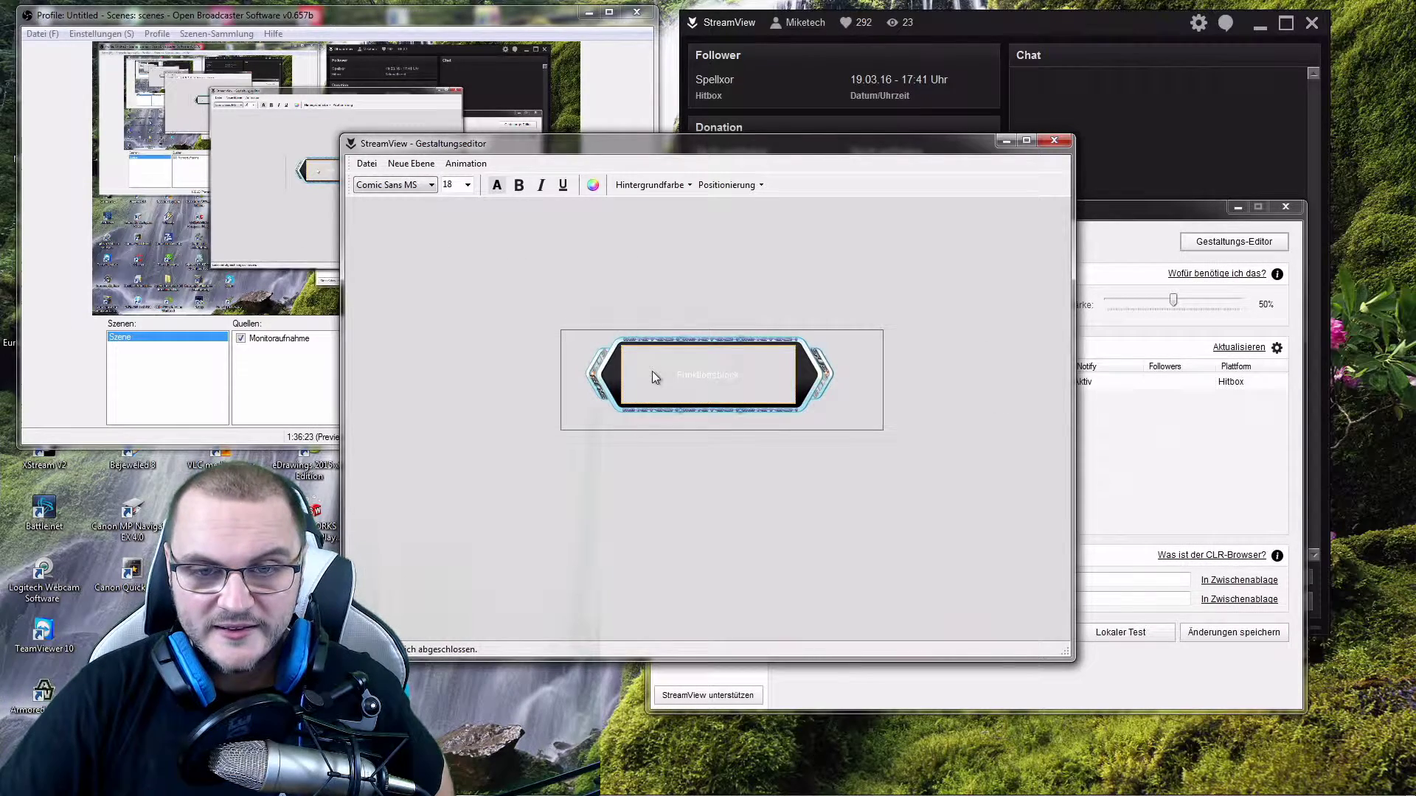
pyautogui.rightClick(652, 377)
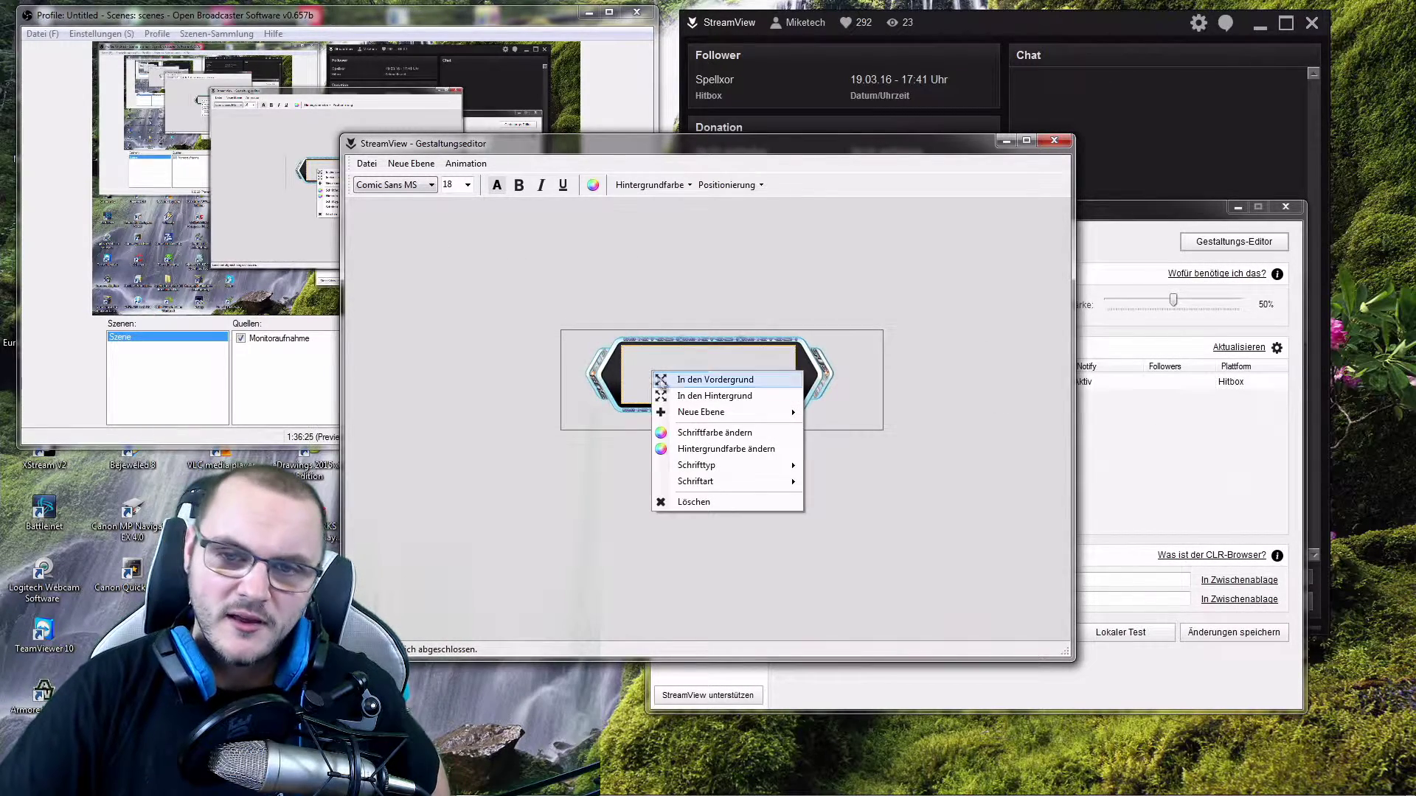
pyautogui.click(665, 396)
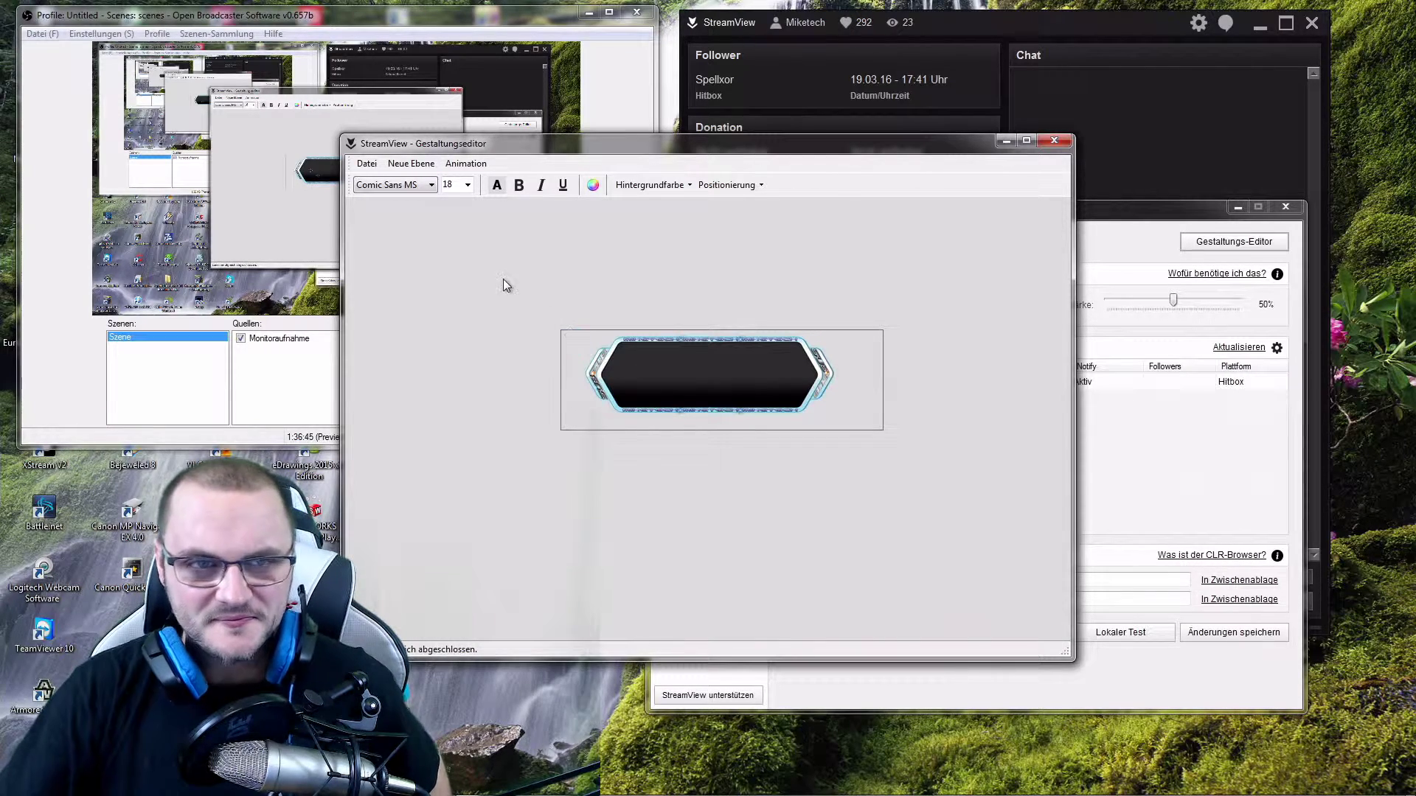
# - Save the follower alert design and close the design editor
pyautogui.click(367, 167)
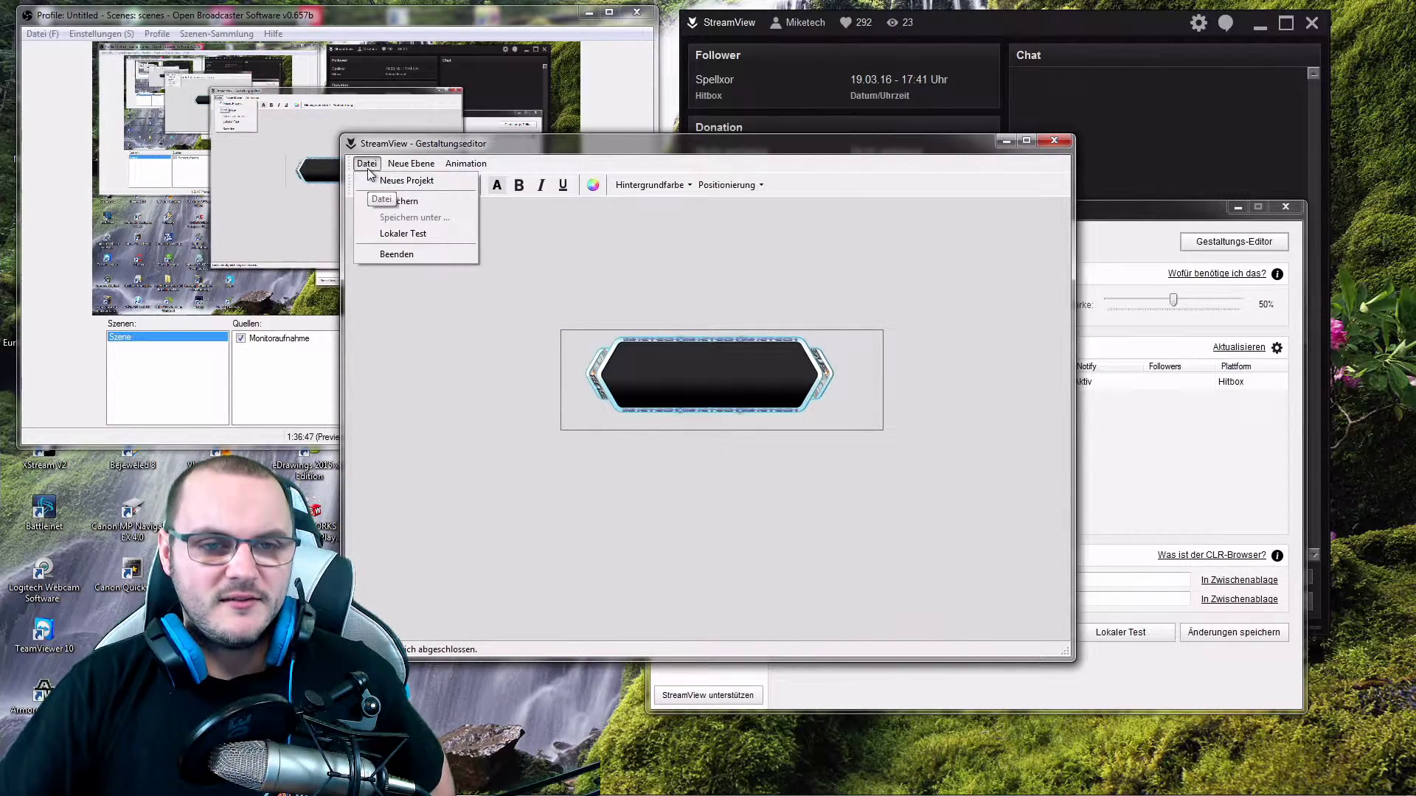
pyautogui.click(404, 202)
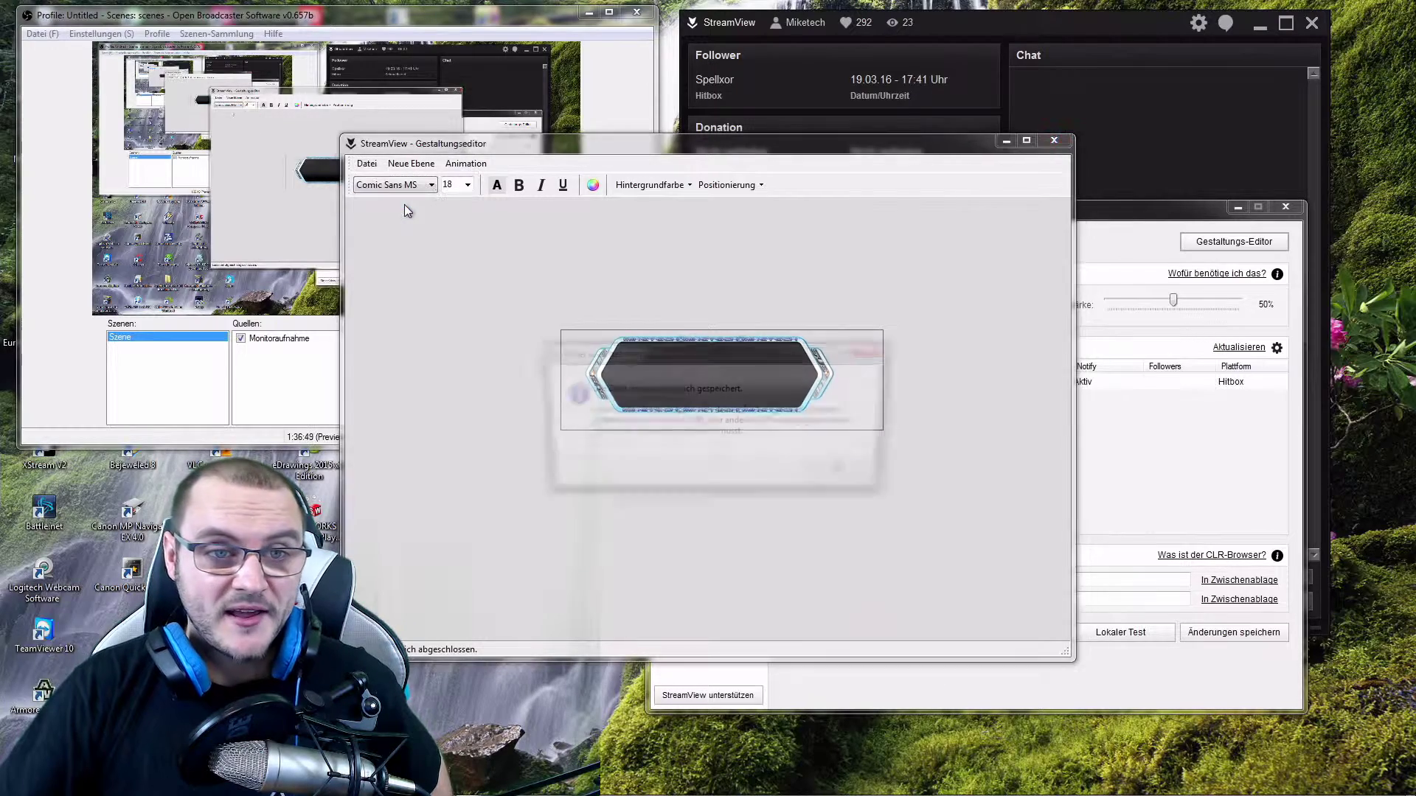
pyautogui.click(863, 475)
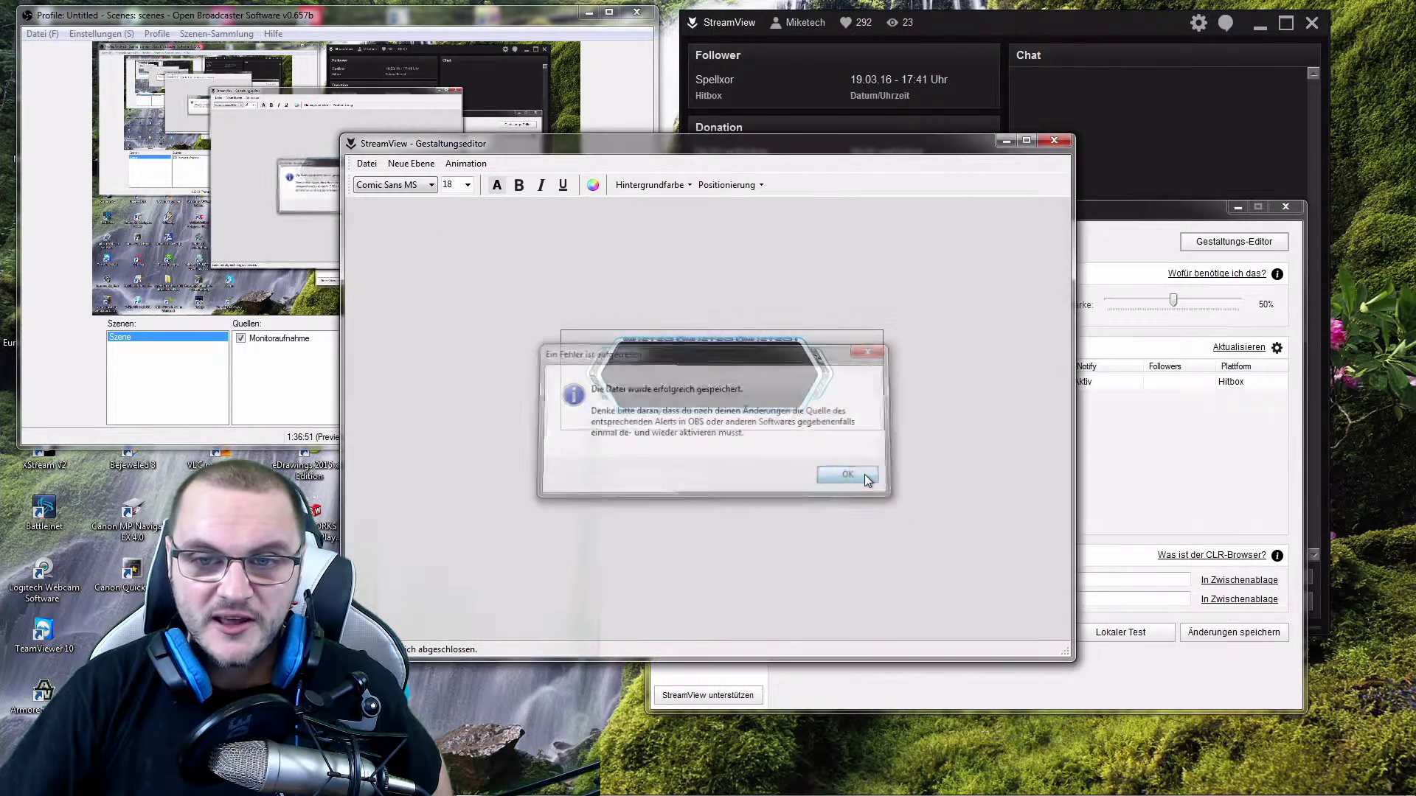
pyautogui.click(1052, 142)
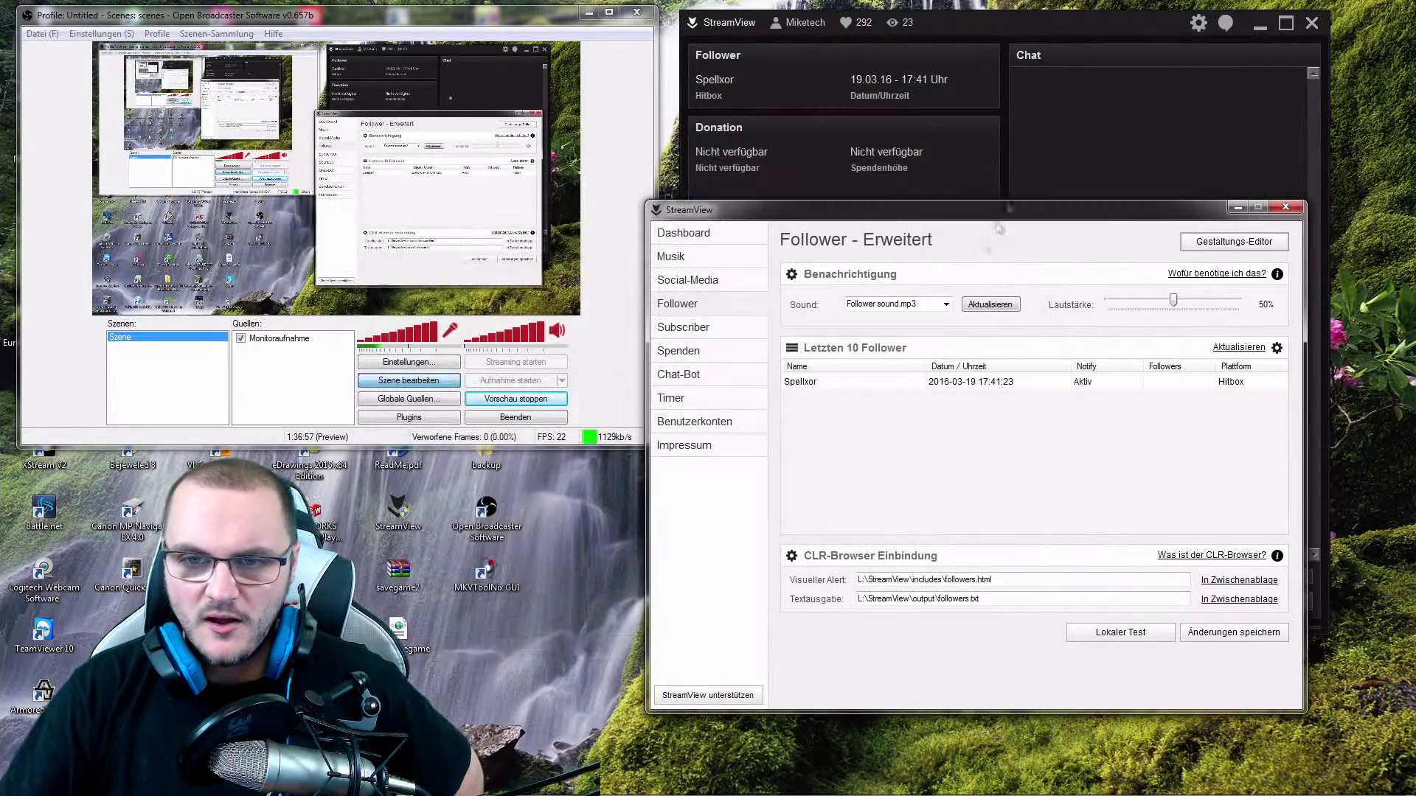
# - Look up the sound file in StreamView's sounds folder and select Follower sound.mp3 as the follower notification sound
pyautogui.moveTo(1001, 214); pyautogui.dragTo(853, 200)
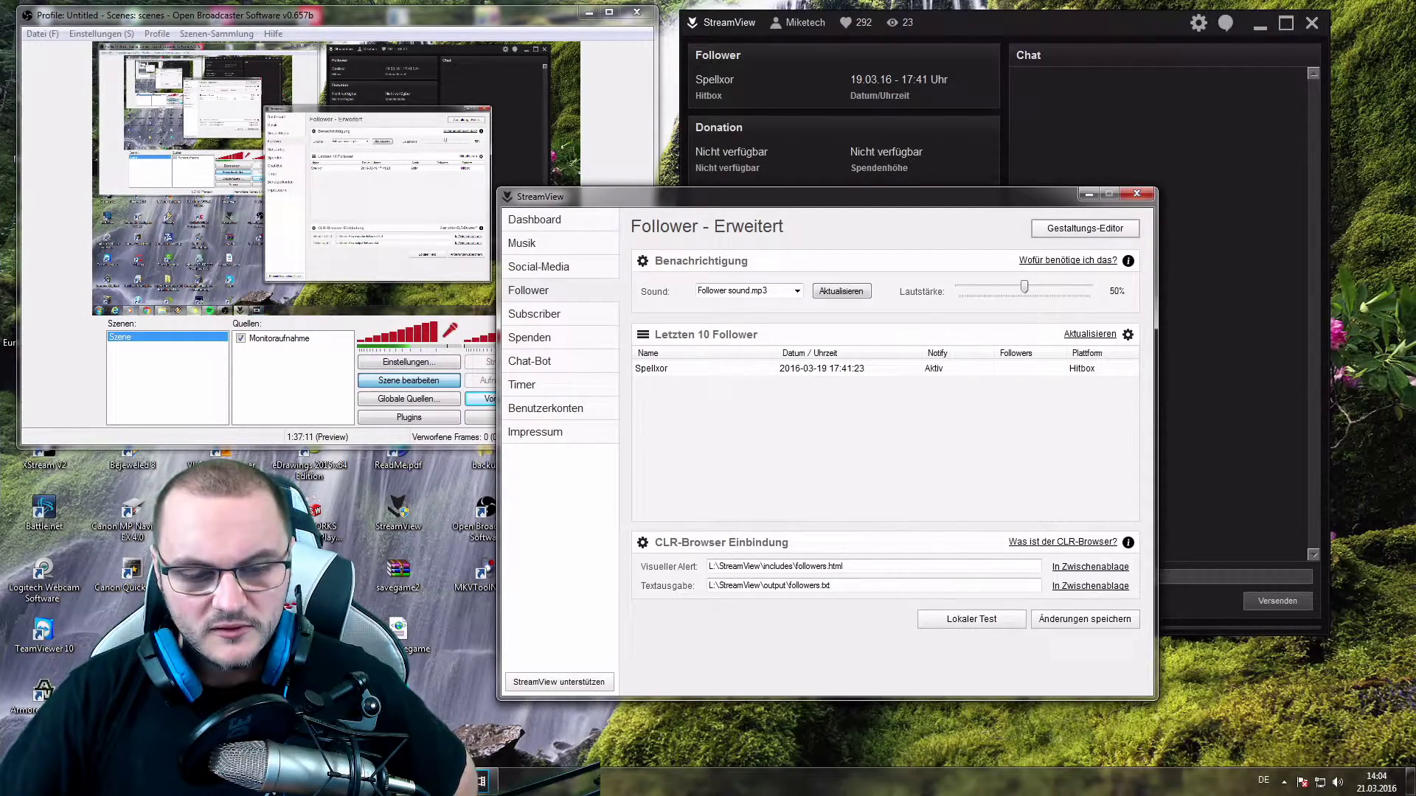
pyautogui.hotkey('alt', 'Tab')
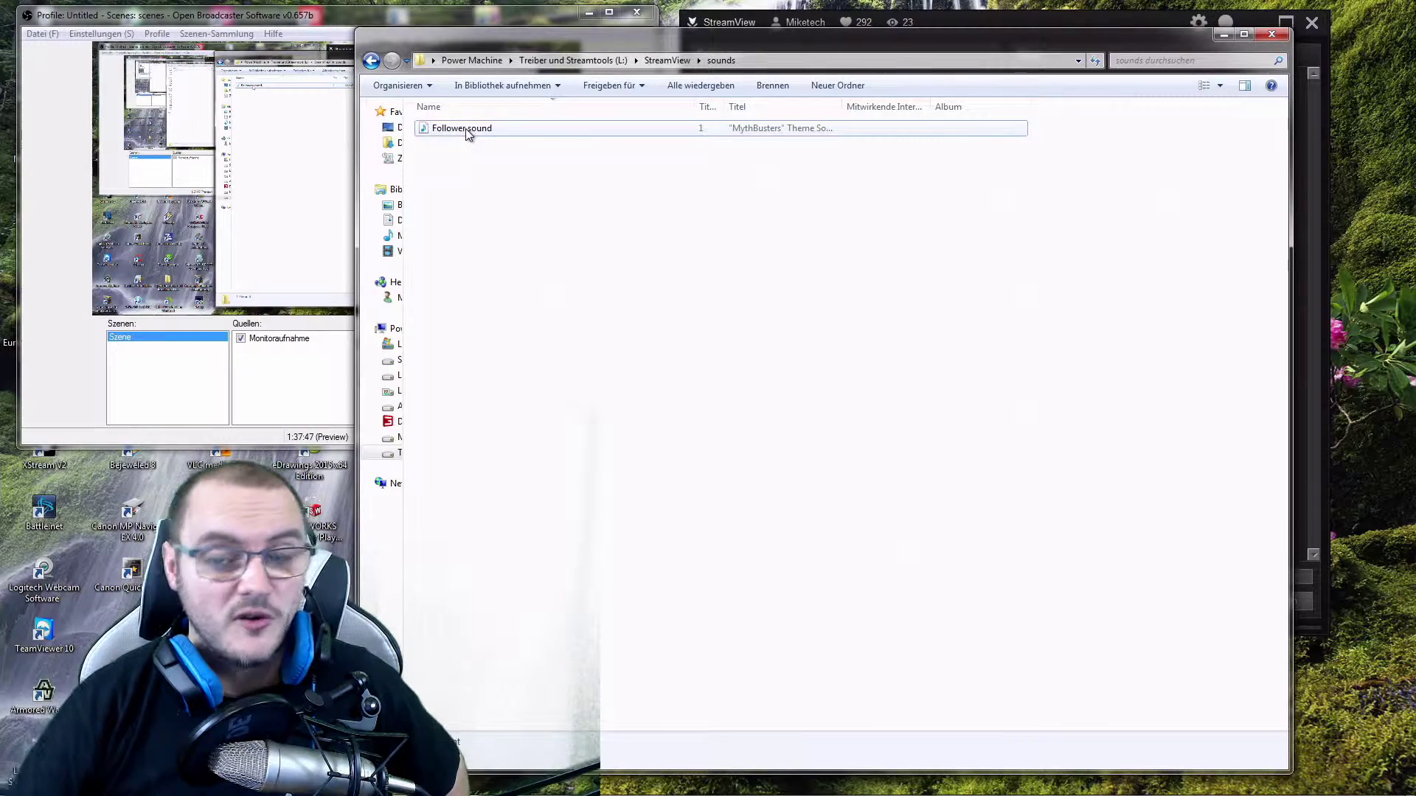
pyautogui.click(1221, 35)
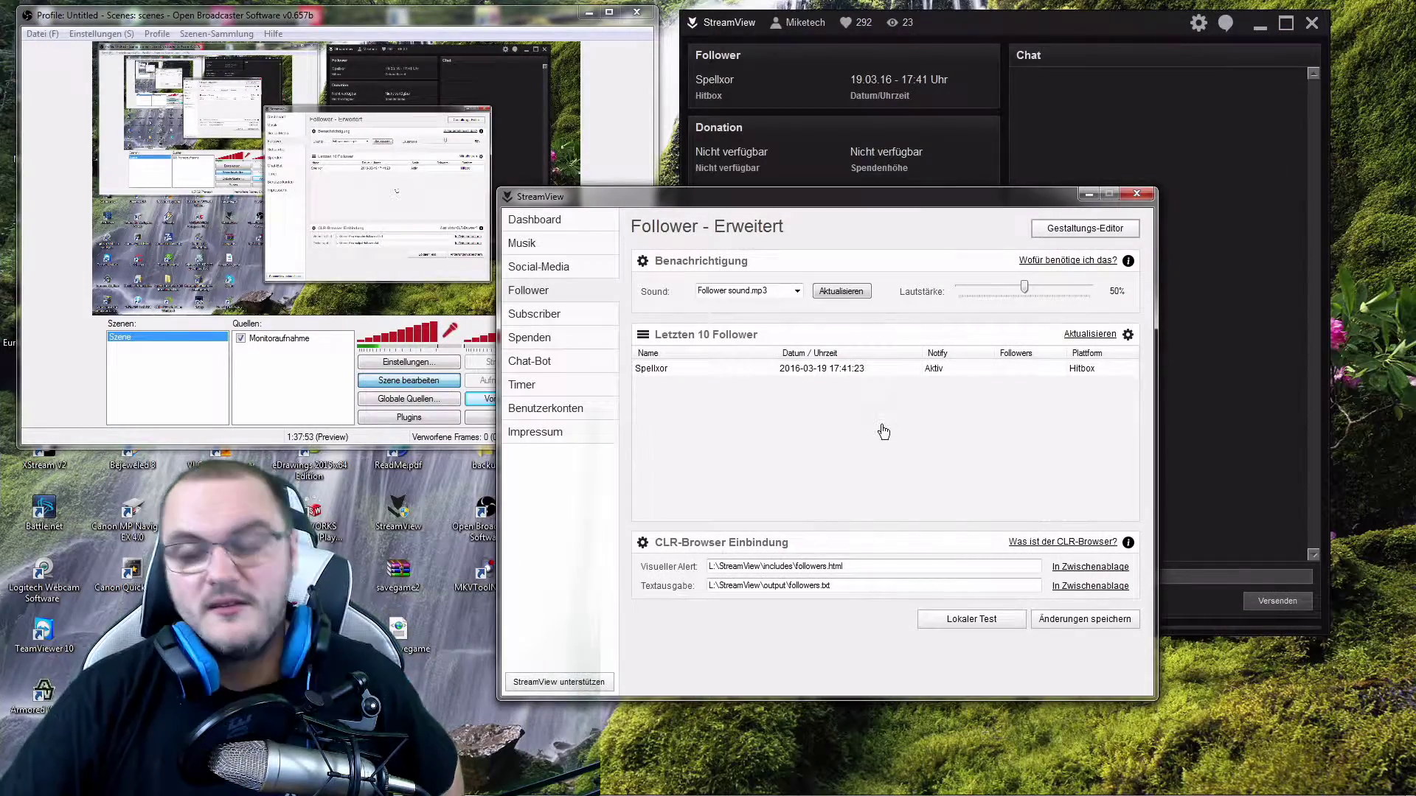
pyautogui.click(797, 292)
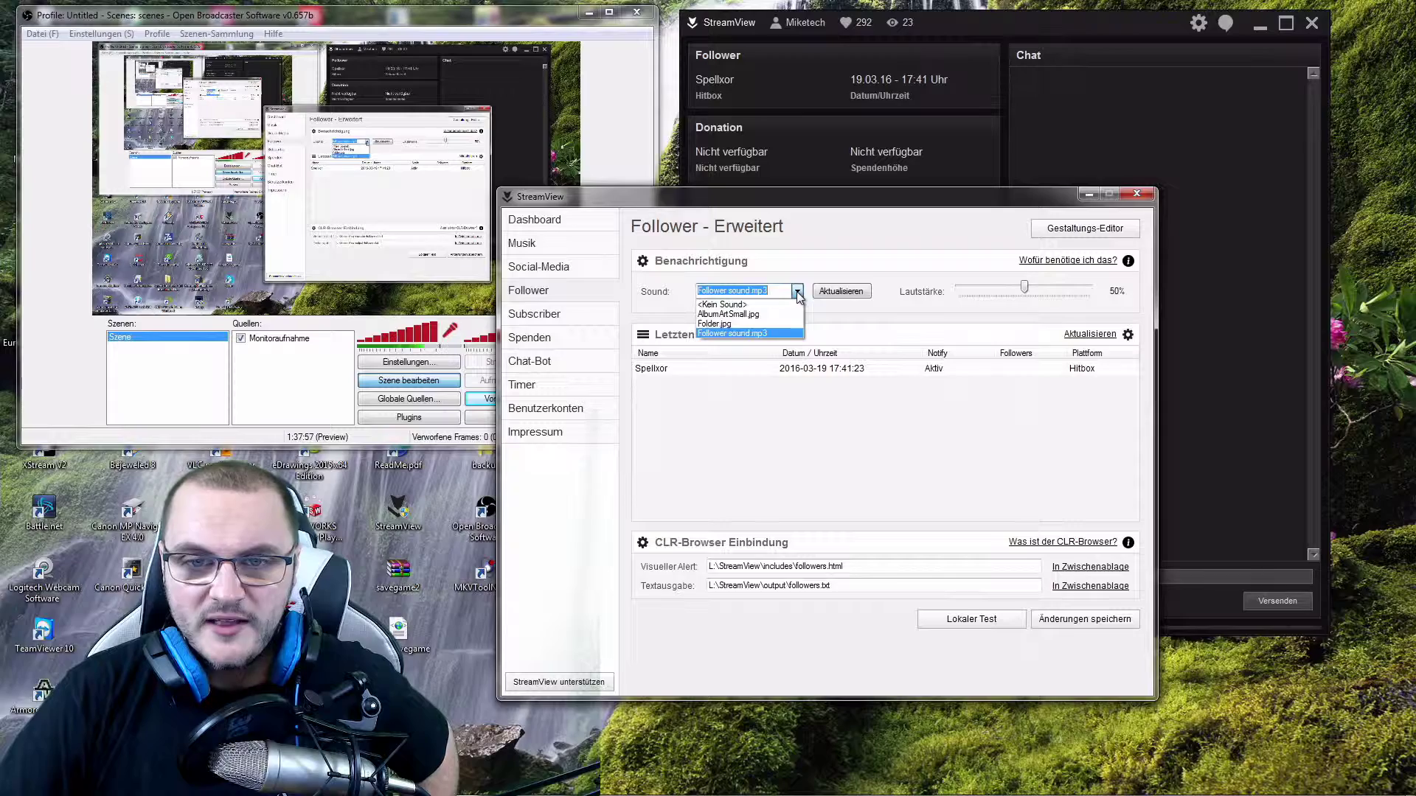
pyautogui.click(774, 333)
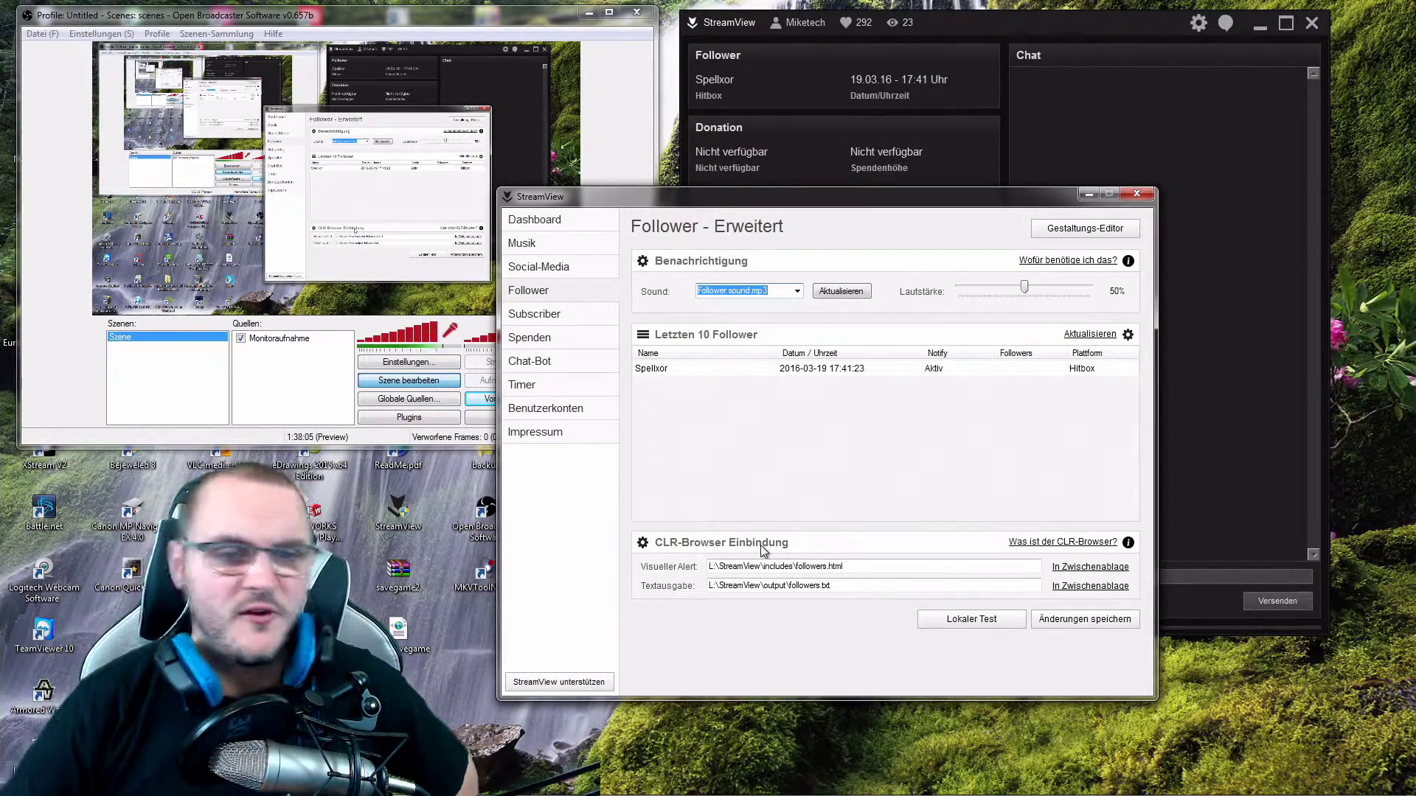
# - Copy the visual alert's file path, switch to OBS and add a CLR Browser source named "Follwer Alert" to the scene
pyautogui.moveTo(812, 201); pyautogui.dragTo(984, 177)
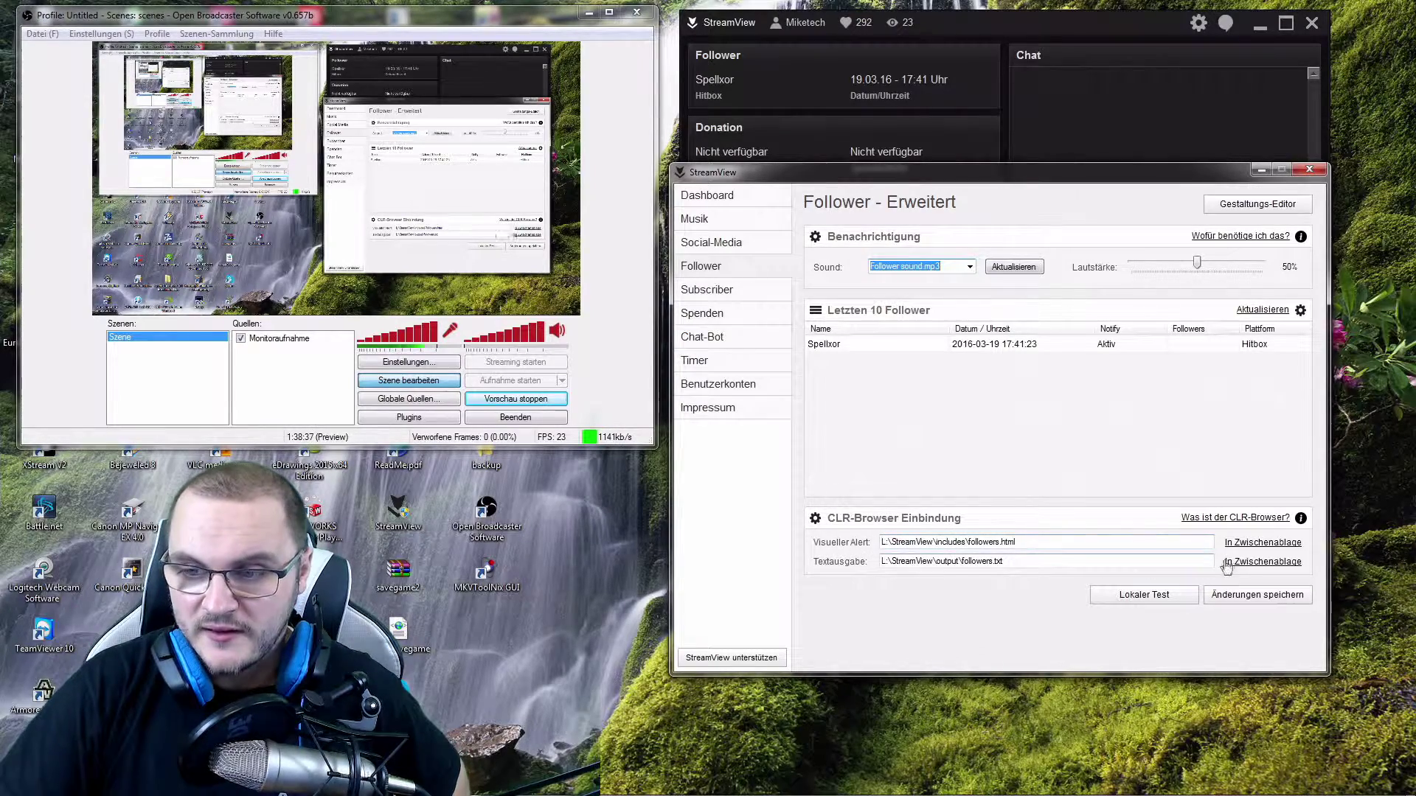
pyautogui.click(1261, 543)
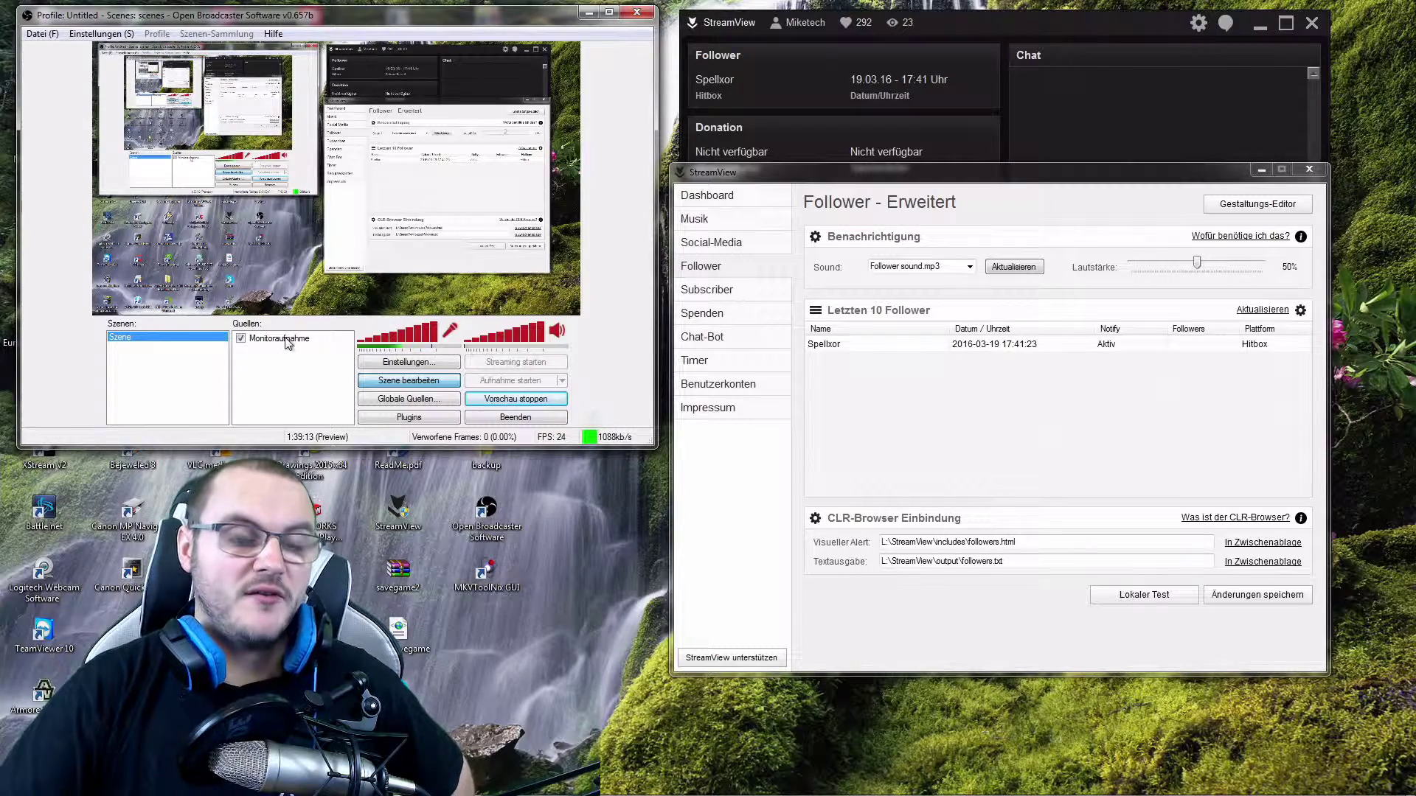
pyautogui.rightClick(269, 354)
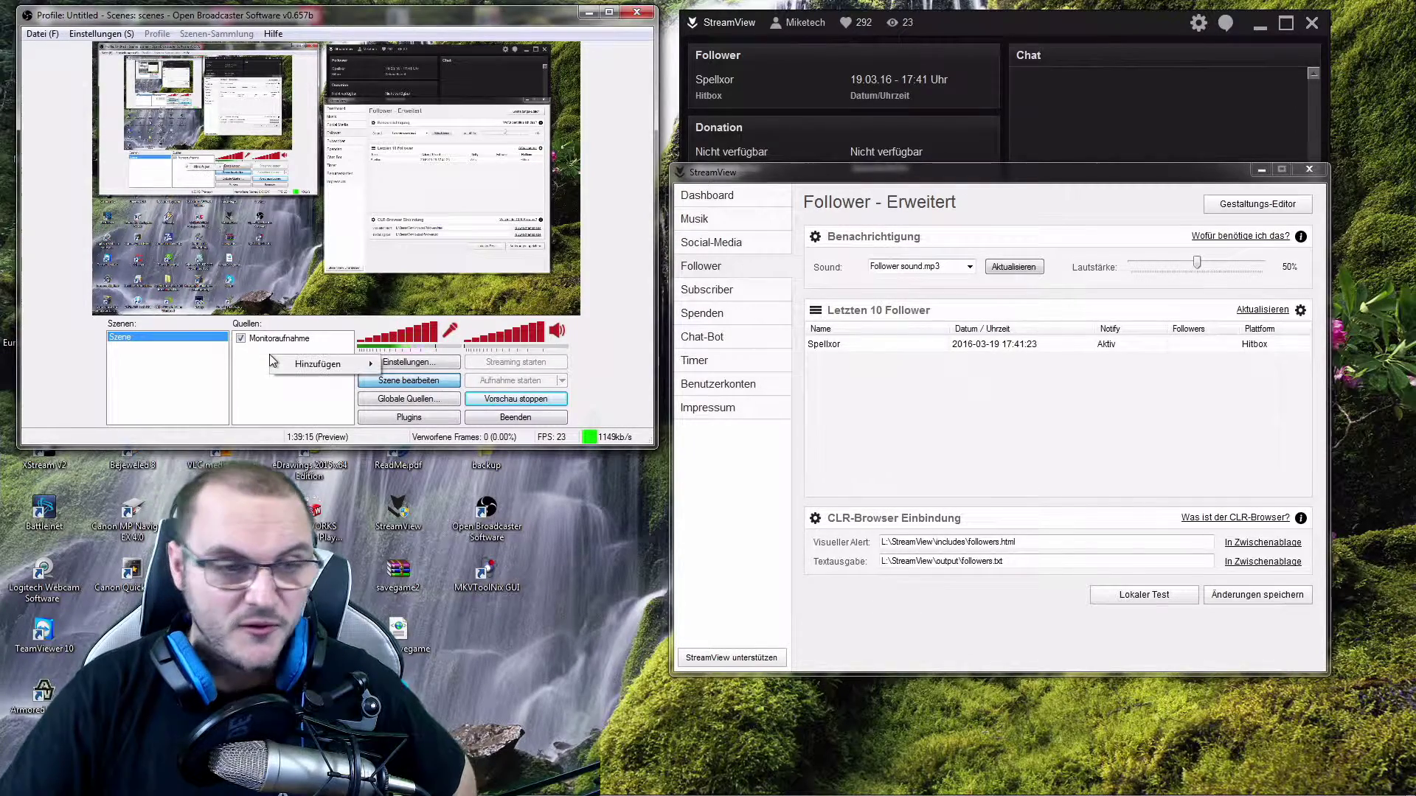
pyautogui.moveTo(340, 366)
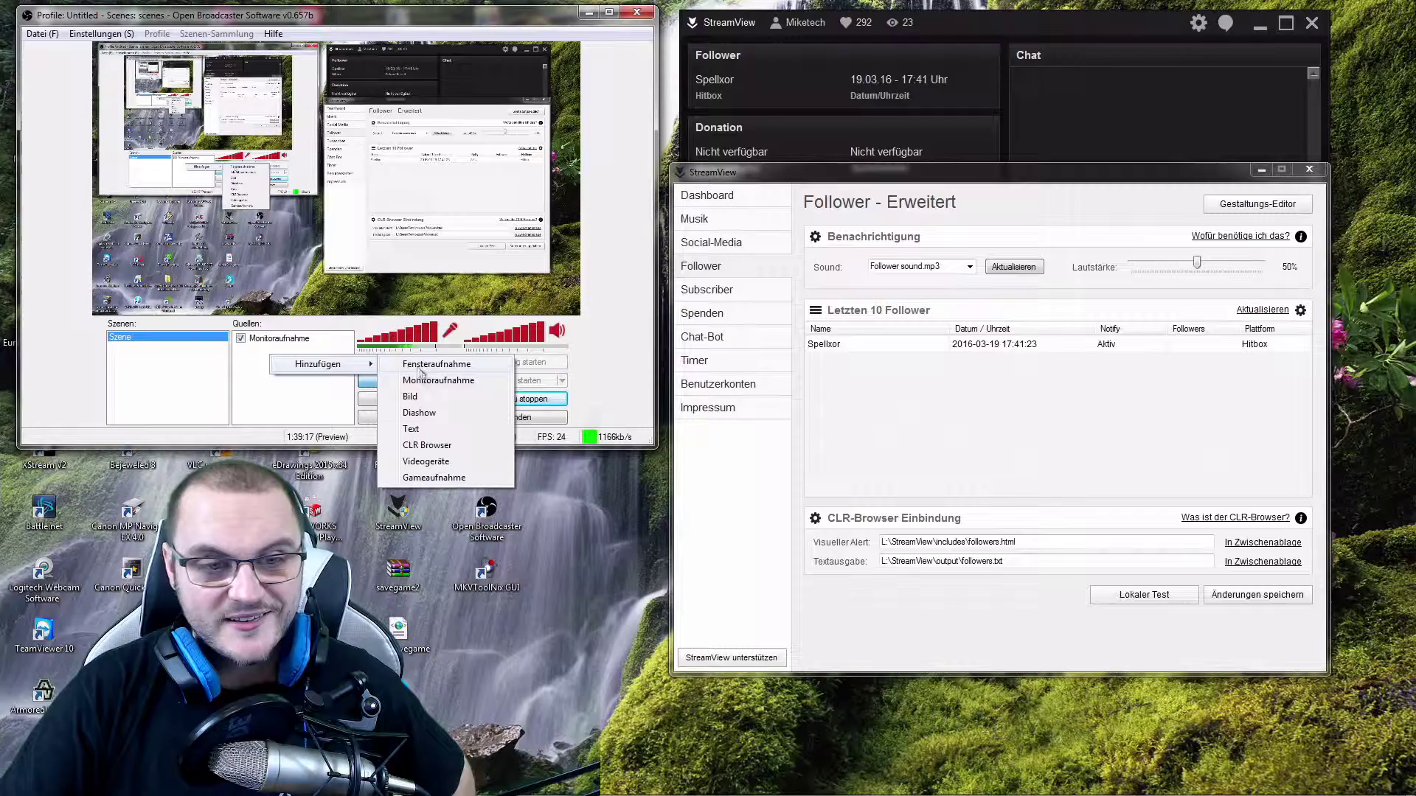
pyautogui.click(427, 445)
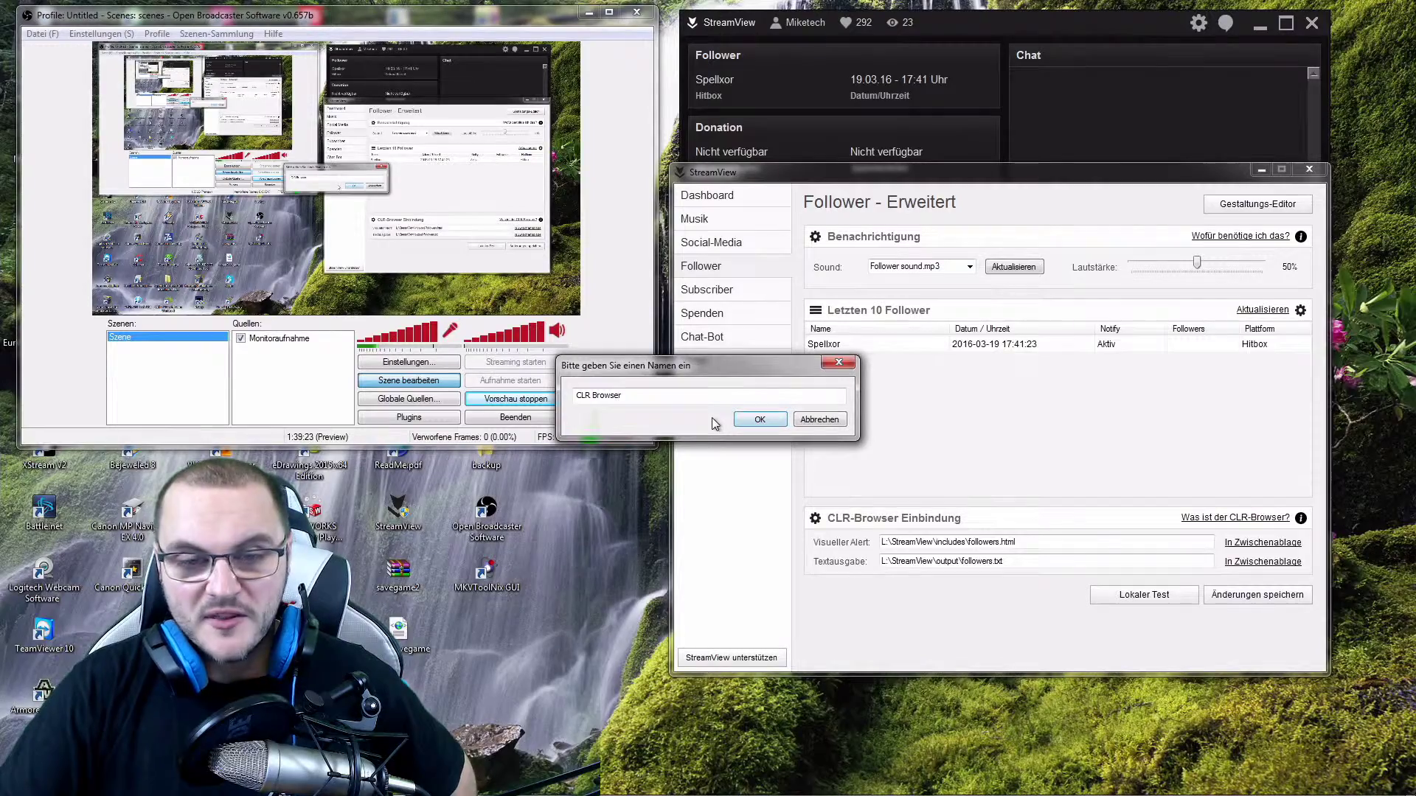
pyautogui.moveTo(708, 399); pyautogui.dragTo(574, 396)
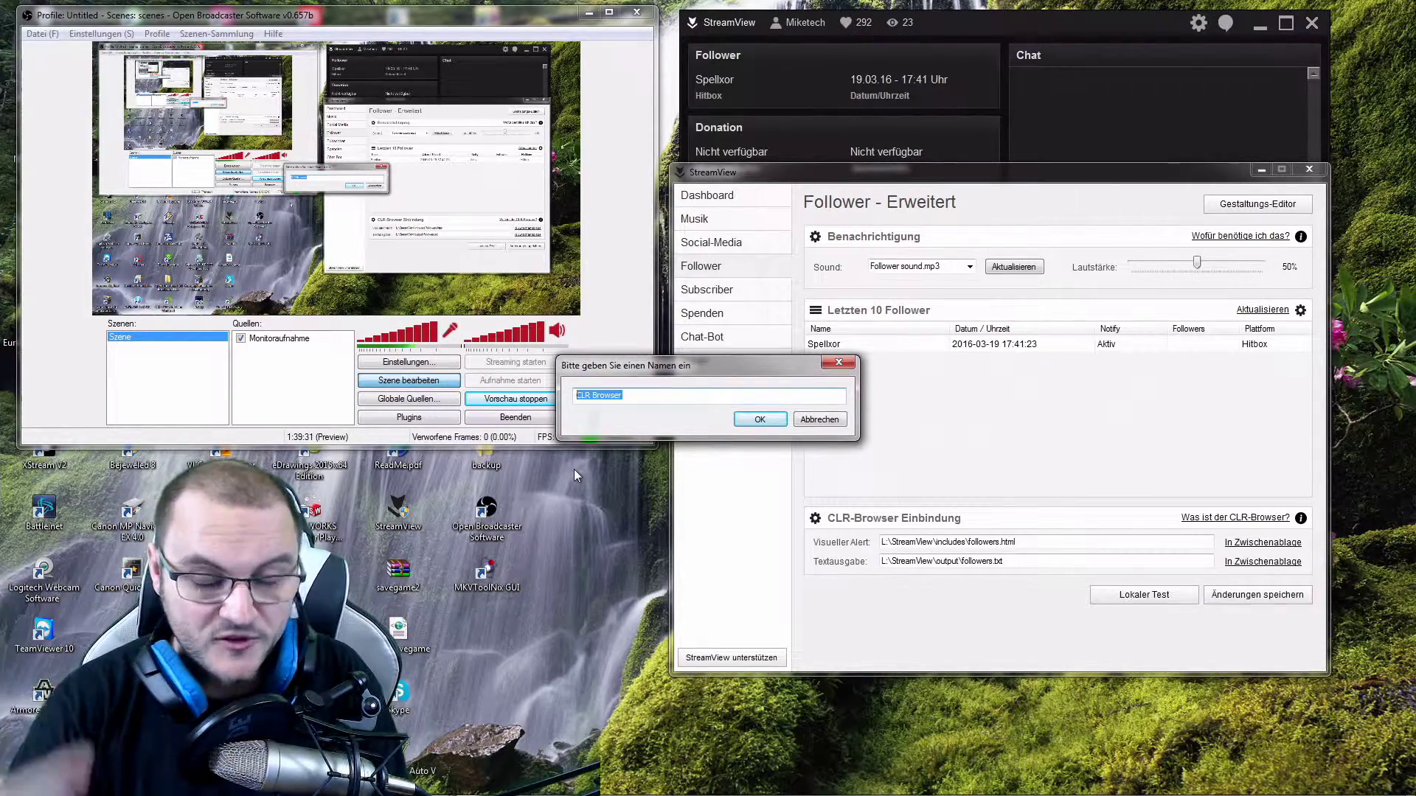
pyautogui.write('Follwer Alert')
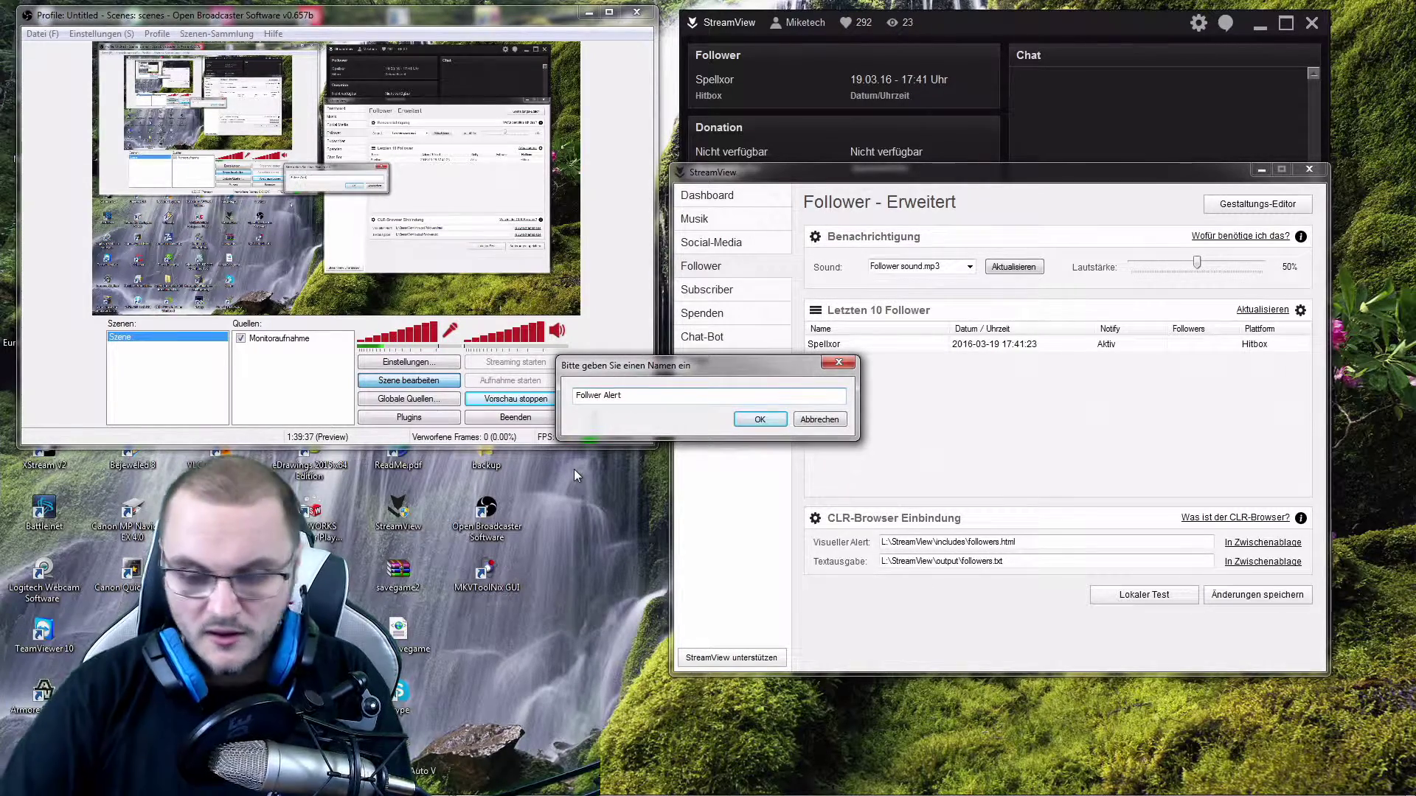
pyautogui.click(758, 419)
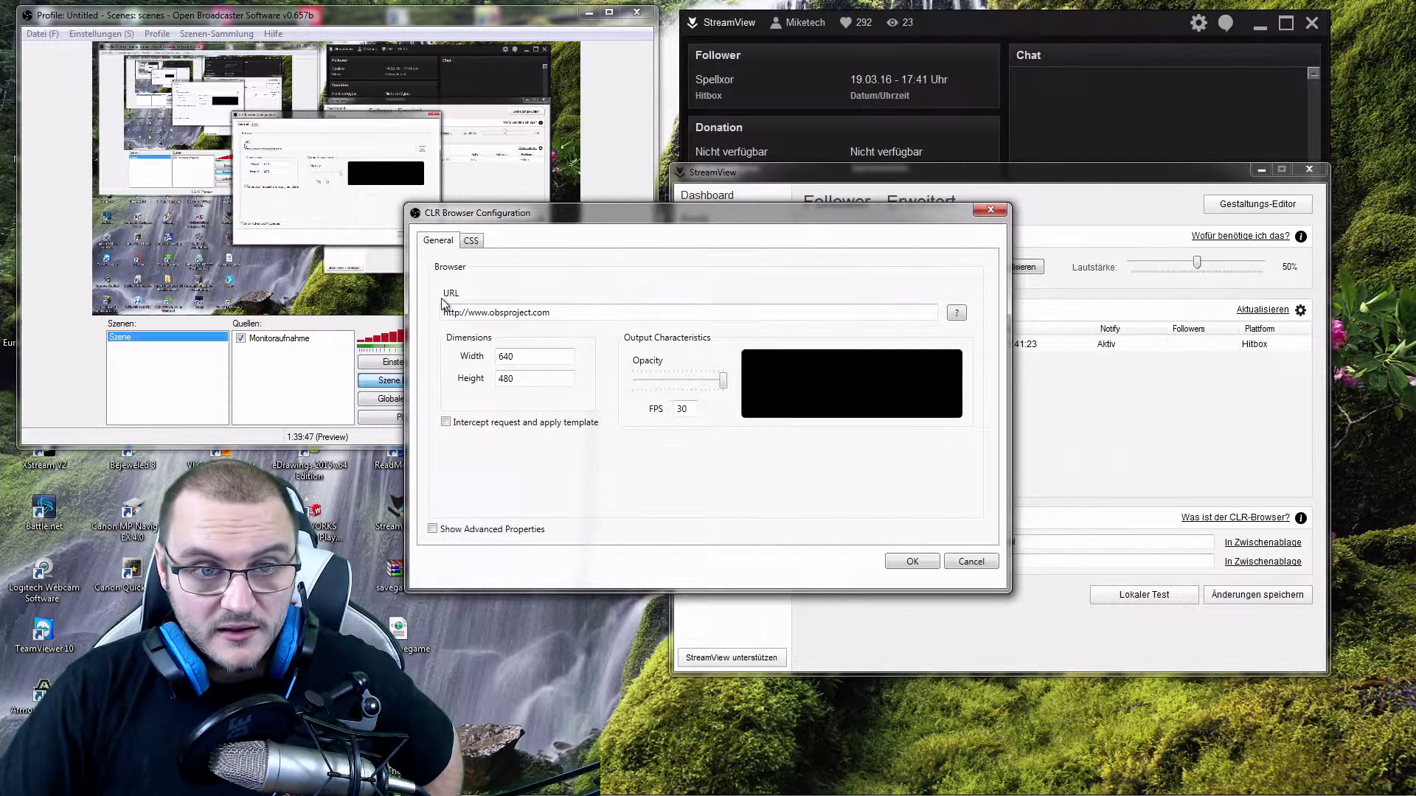
# - Configure the CLR Browser source with the URL L:\StreamView\includes\followers.html and 60 FPS
pyautogui.moveTo(561, 312); pyautogui.dragTo(437, 314)
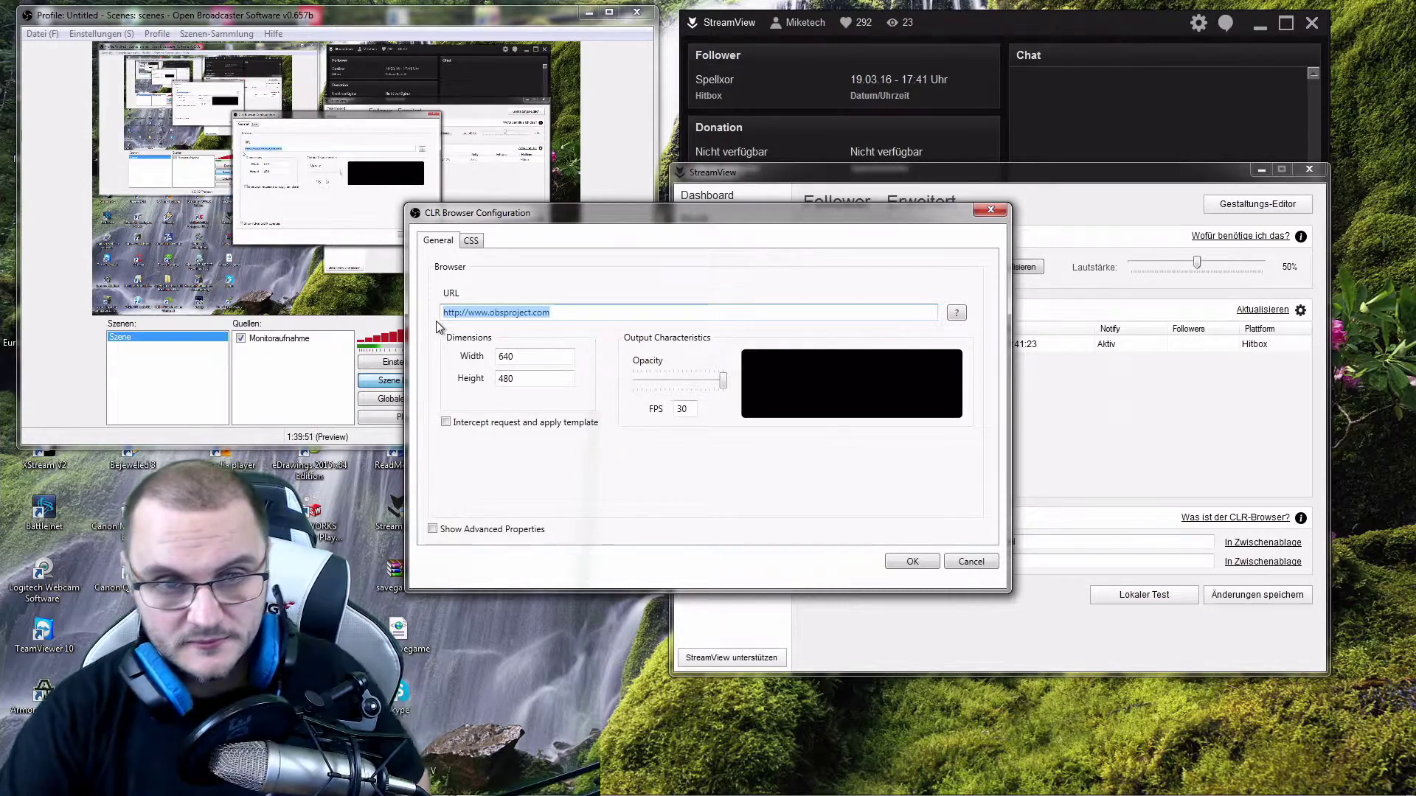
pyautogui.press('BackSpace')
pyautogui.write('L:\\StreamView\\includes\\followers.html')
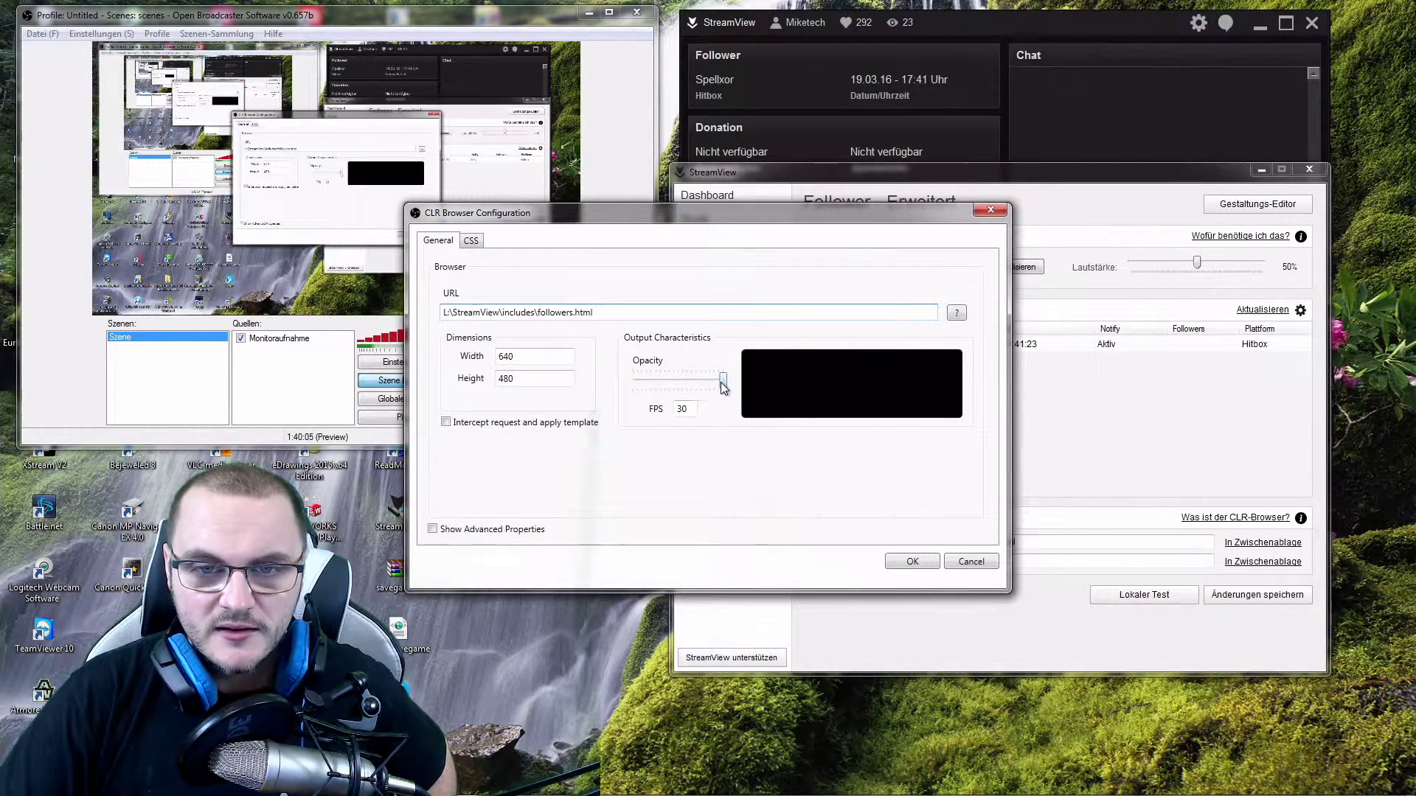
pyautogui.moveTo(722, 385)
pyautogui.mouseDown()
pyautogui.moveTo(660, 388)
pyautogui.moveTo(724, 386)
pyautogui.mouseUp()
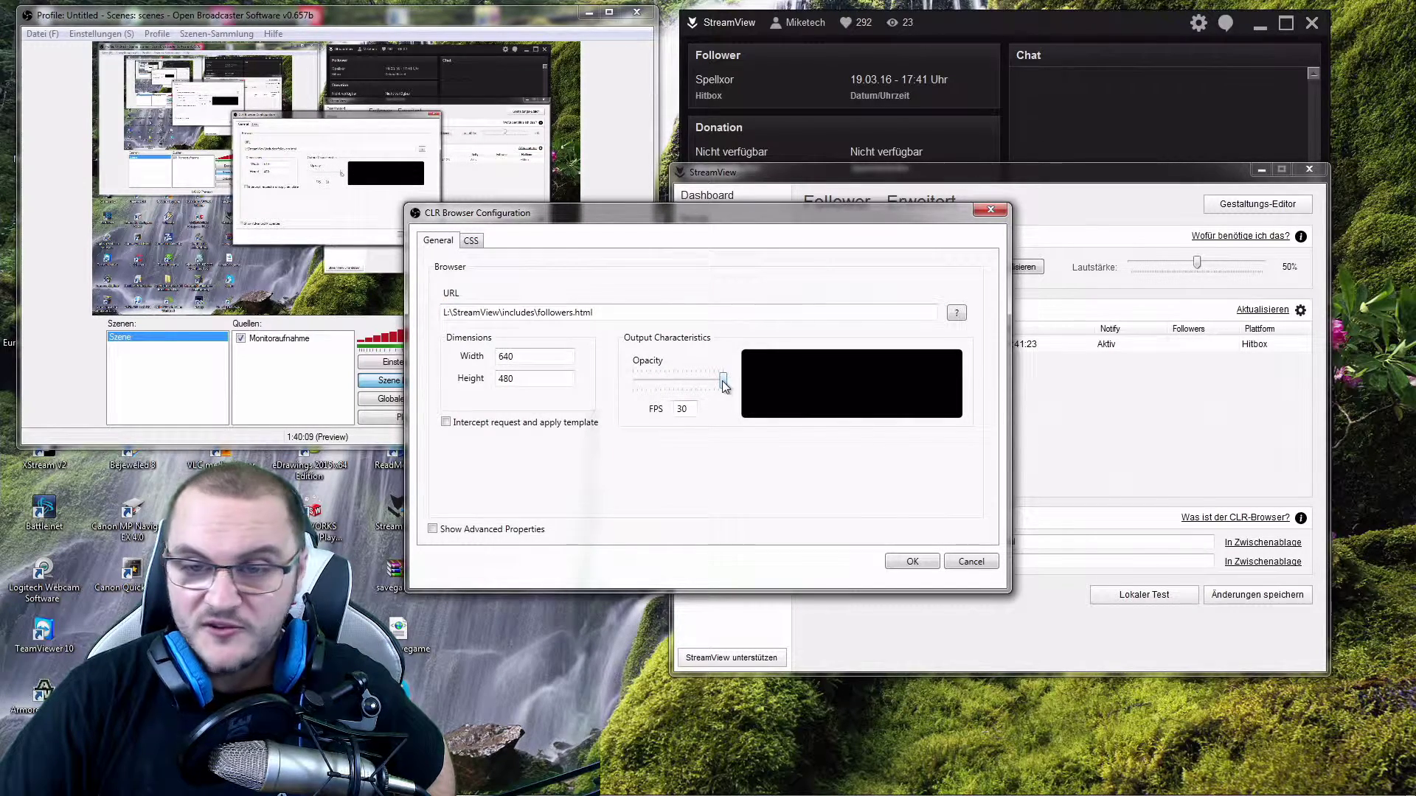
pyautogui.moveTo(723, 384)
pyautogui.mouseDown()
pyautogui.moveTo(665, 385)
pyautogui.moveTo(725, 383)
pyautogui.mouseUp()
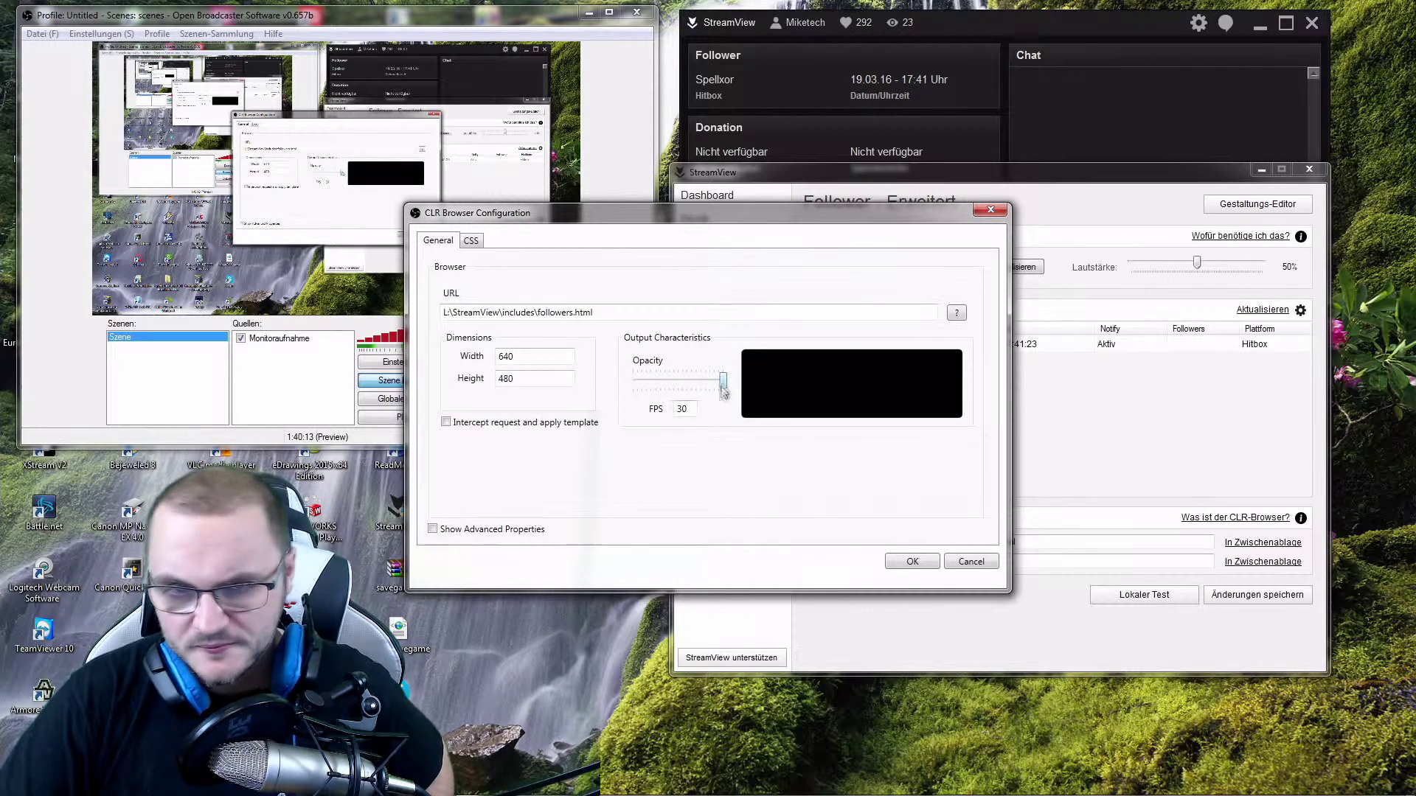
pyautogui.doubleClick(683, 408)
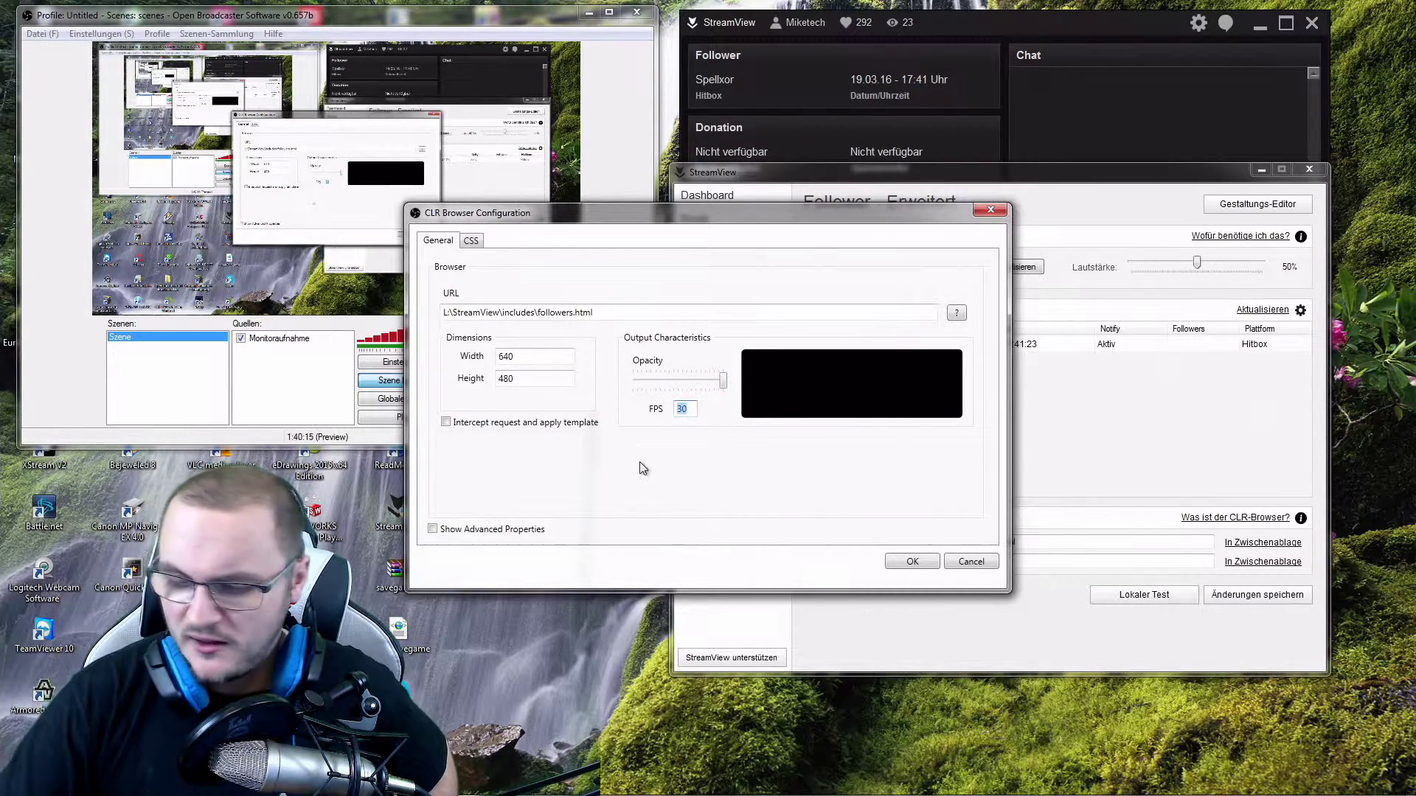
pyautogui.write('60')
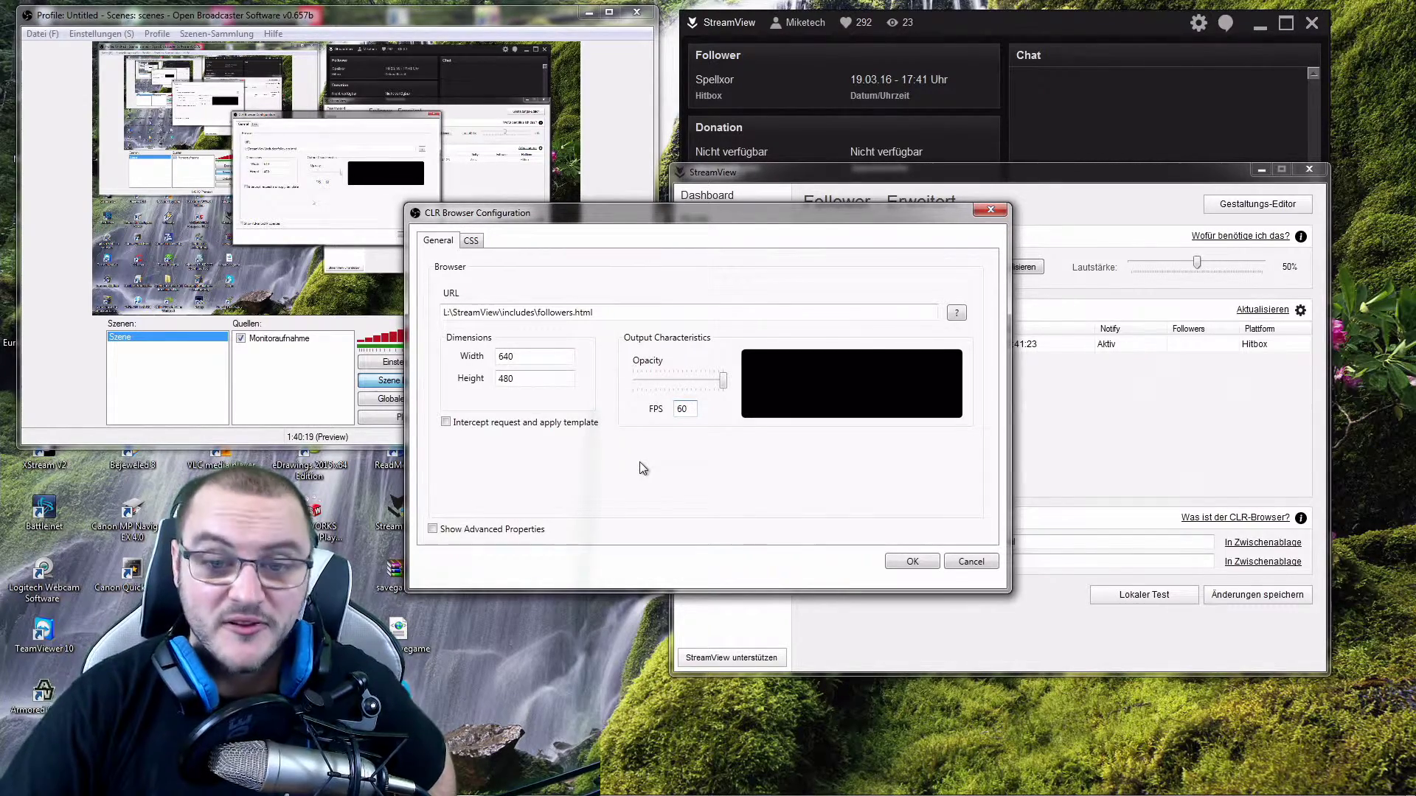
pyautogui.click(908, 562)
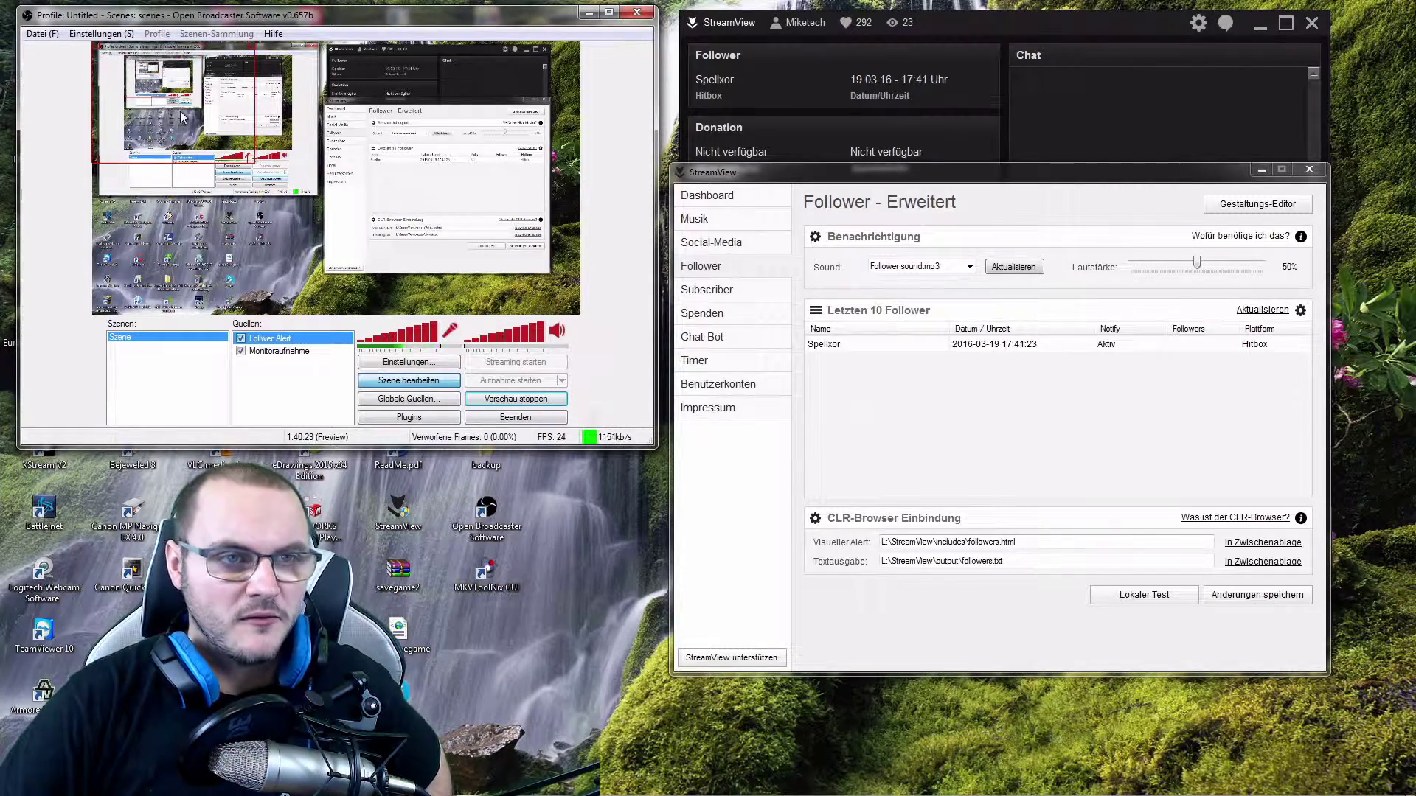
# - Enlarge the alert source, place it in the lower middle of the OBS preview, and run a local follower alert test in StreamView
pyautogui.moveTo(182, 116); pyautogui.dragTo(342, 295)
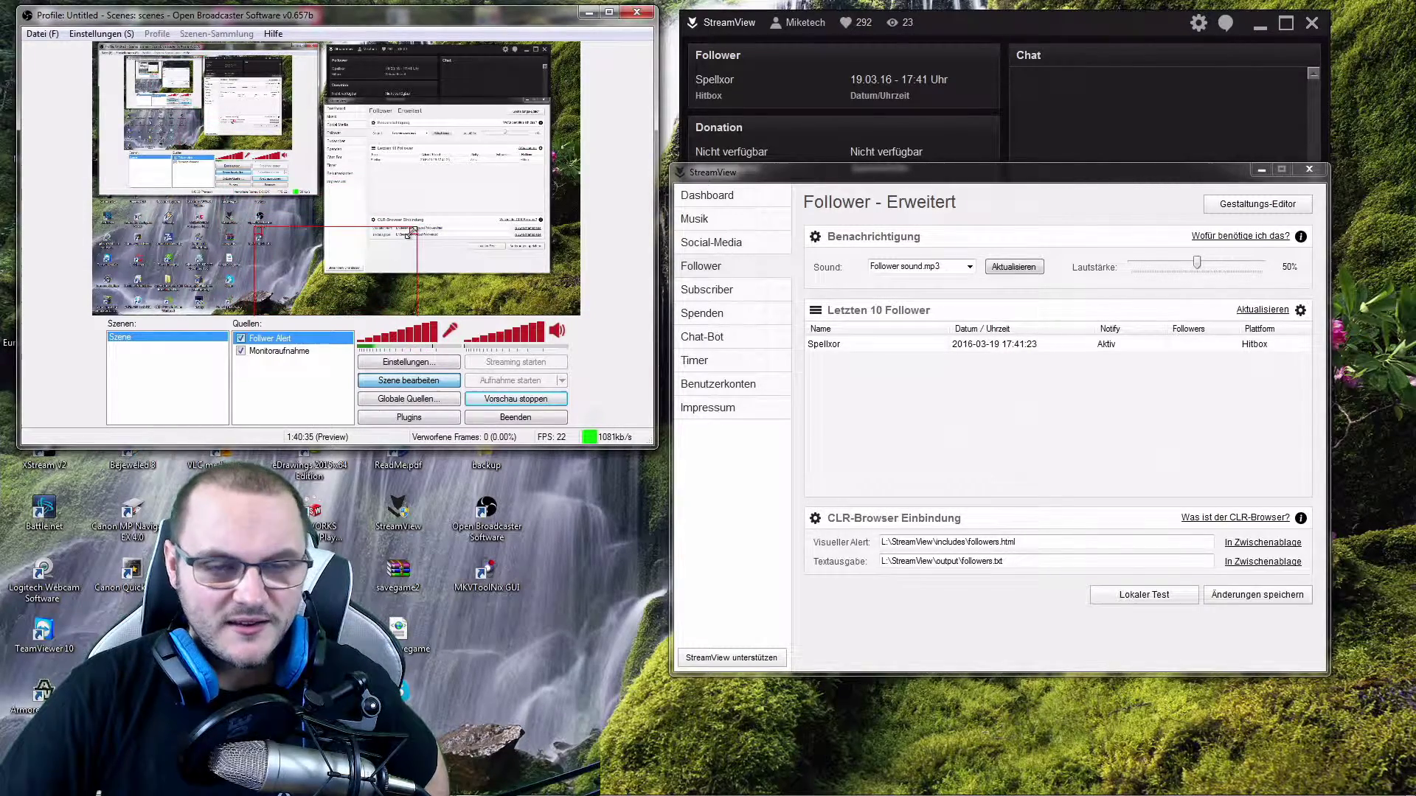
pyautogui.moveTo(413, 230); pyautogui.dragTo(539, 188)
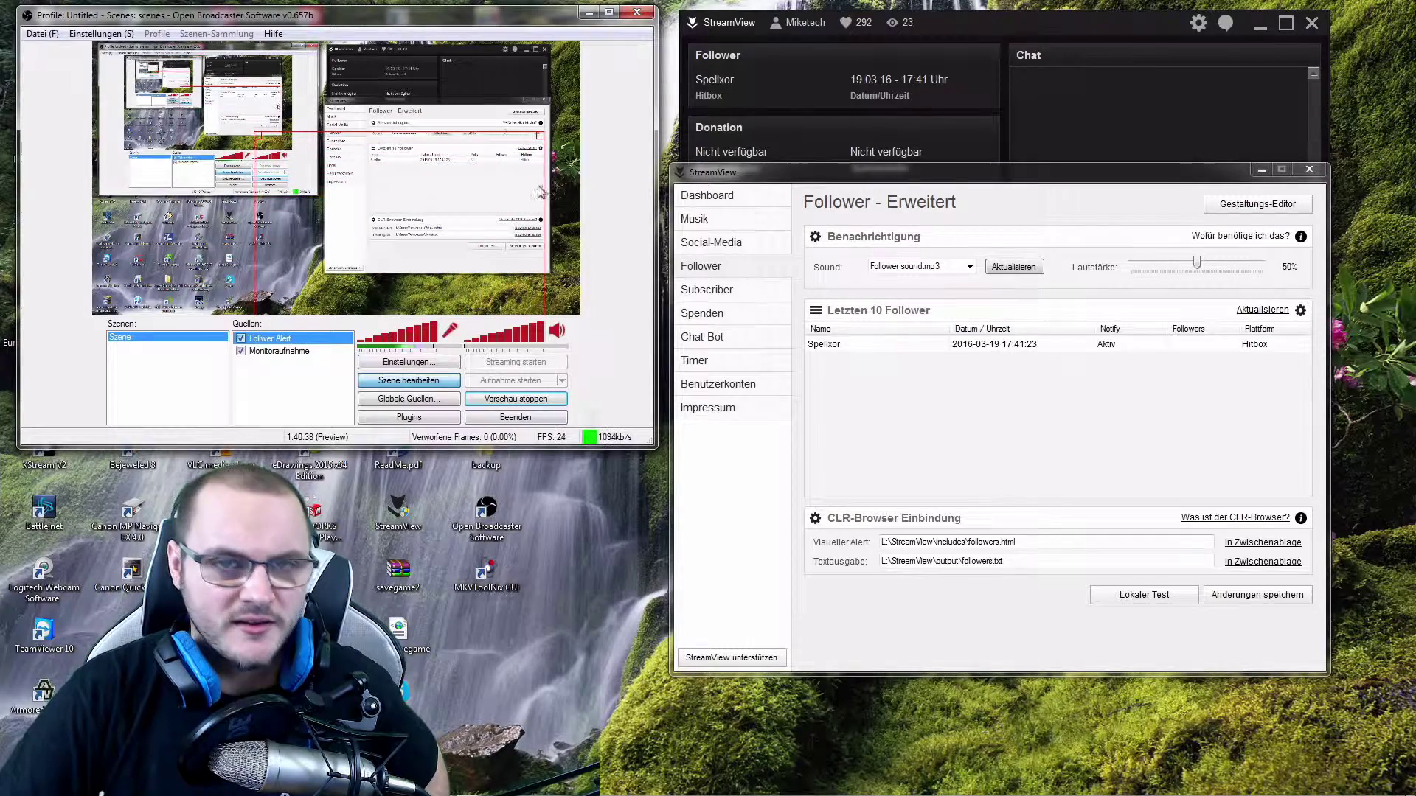
pyautogui.moveTo(464, 219); pyautogui.dragTo(436, 268)
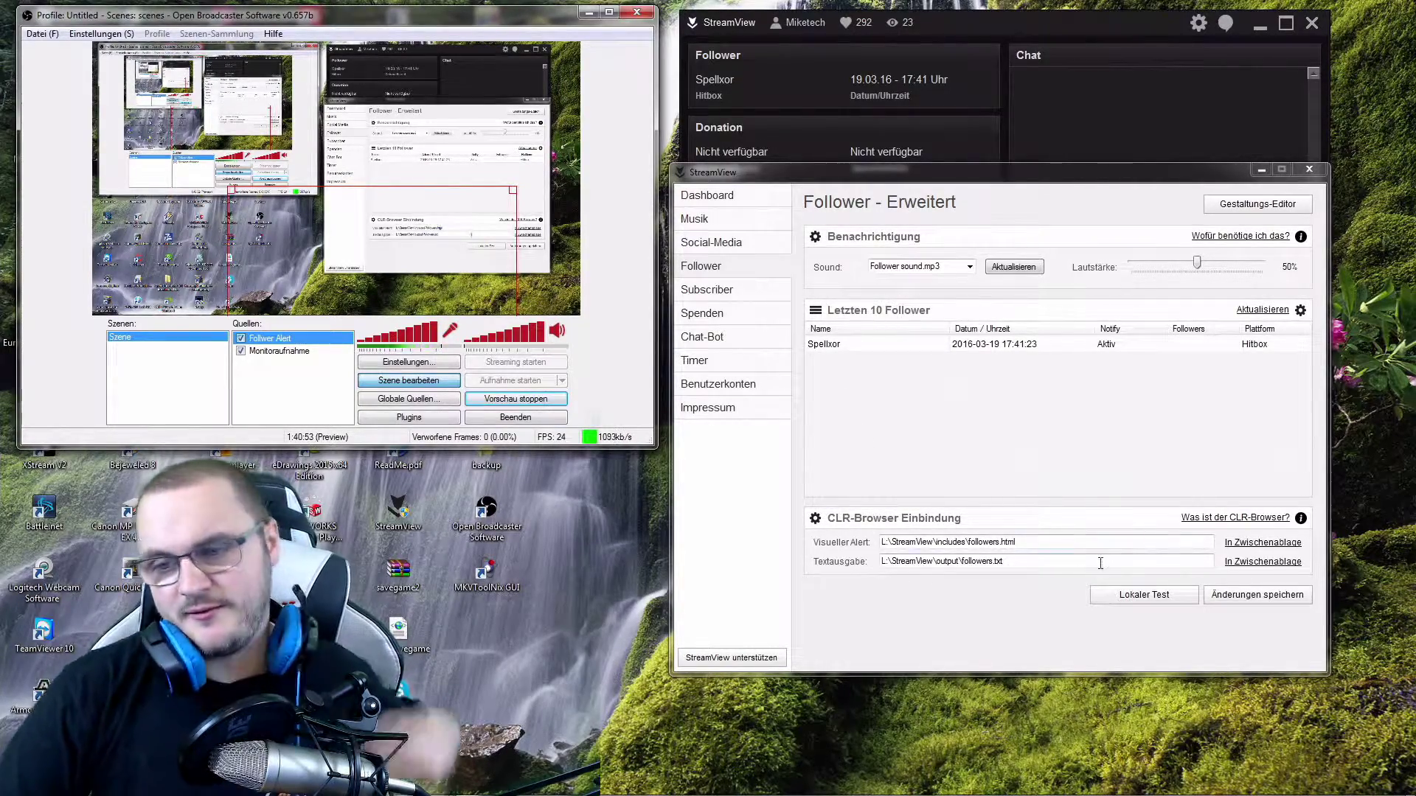
pyautogui.click(1141, 597)
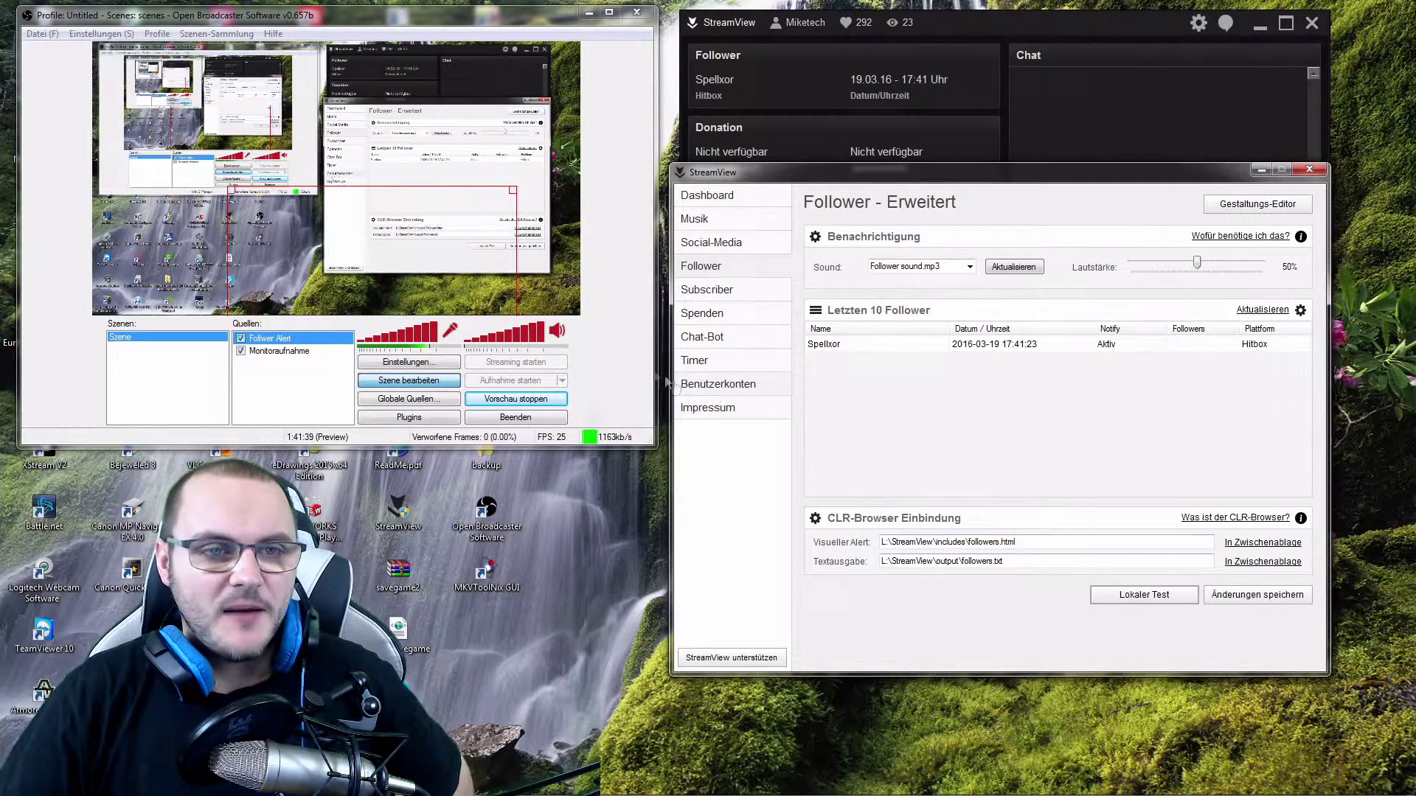
# - Reopen the follower design editor and extend the canvas's upper edge to make the canvas about twice as tall
pyautogui.click(1243, 215)
pyautogui.moveTo(811, 441)
pyautogui.mouseDown()
pyautogui.moveTo(821, 424)
pyautogui.moveTo(820, 436)
pyautogui.mouseUp()
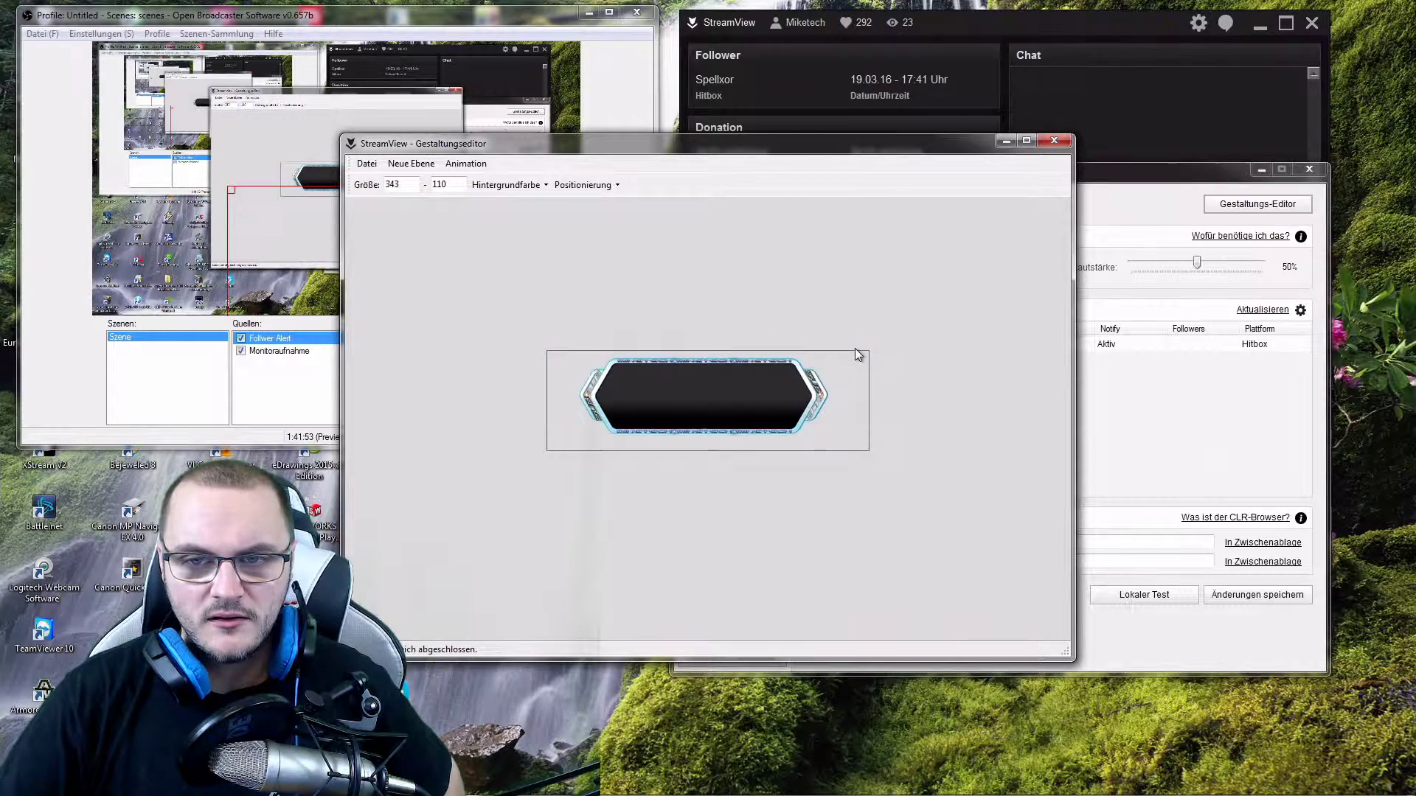
pyautogui.moveTo(855, 353); pyautogui.dragTo(857, 242)
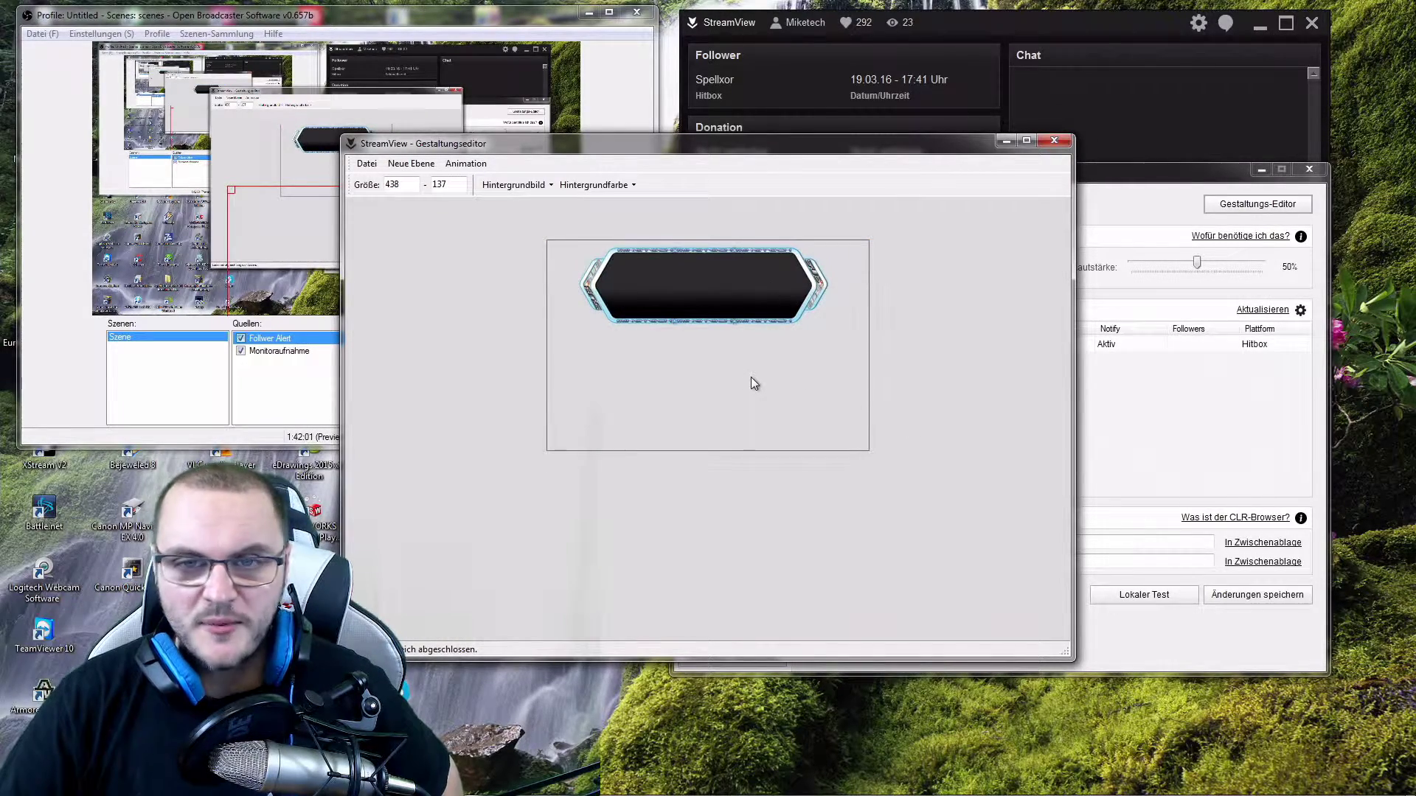
# - Nudge the banner slightly left, lower the canvas's upper edge to a height of 244, and reposition the canvas in the workspace
pyautogui.moveTo(742, 294)
pyautogui.mouseDown()
pyautogui.moveTo(744, 378)
pyautogui.moveTo(735, 295)
pyautogui.mouseUp()
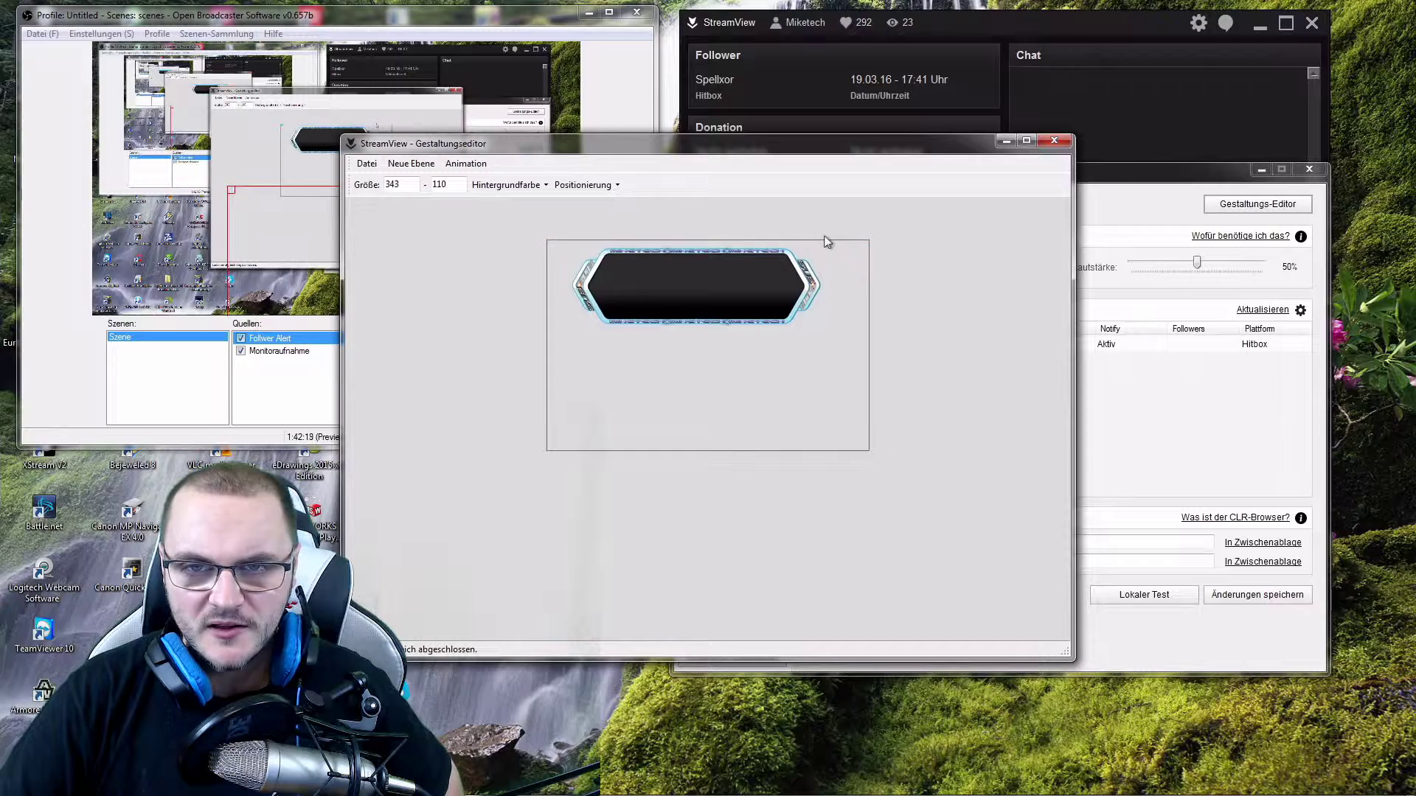
pyautogui.moveTo(825, 240); pyautogui.dragTo(825, 272)
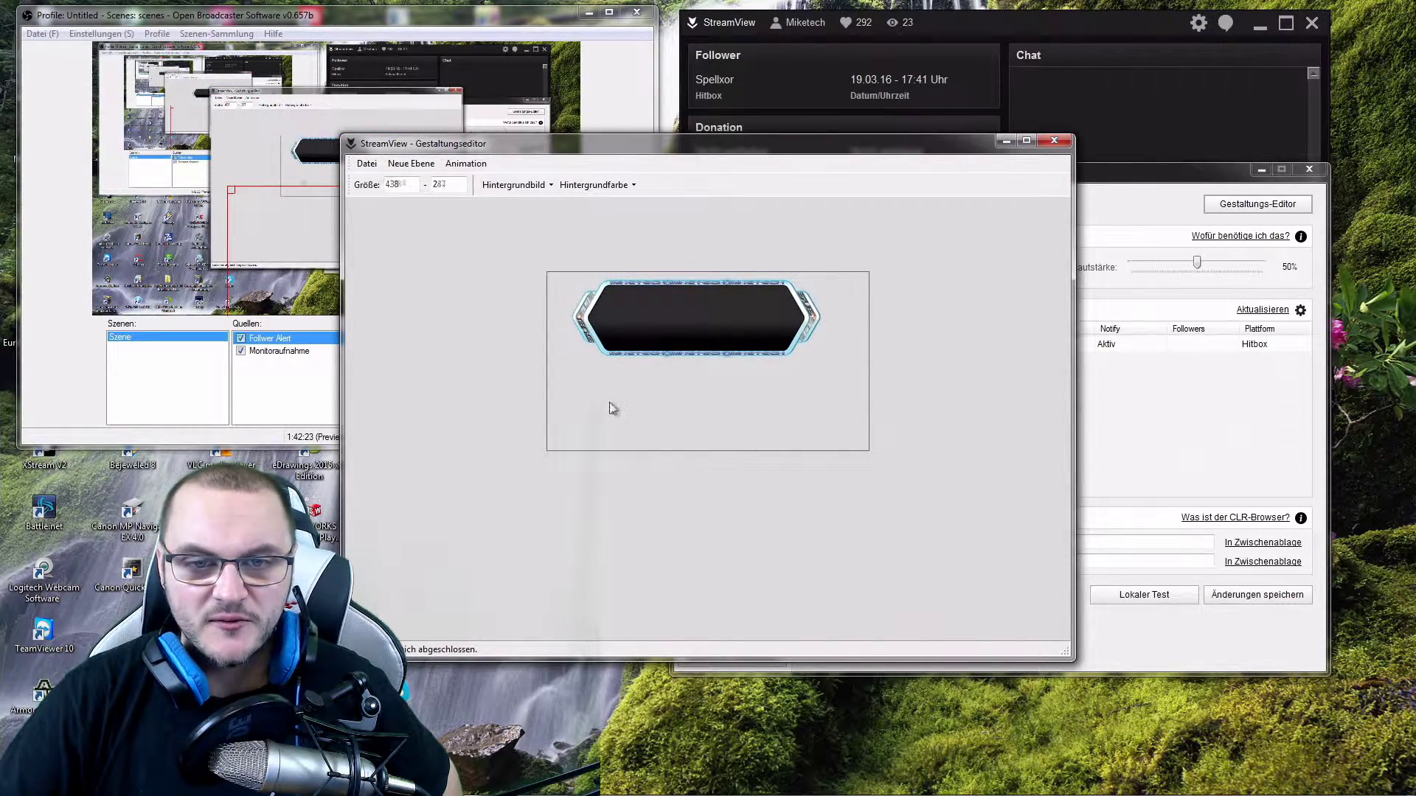
pyautogui.moveTo(610, 405); pyautogui.dragTo(646, 471)
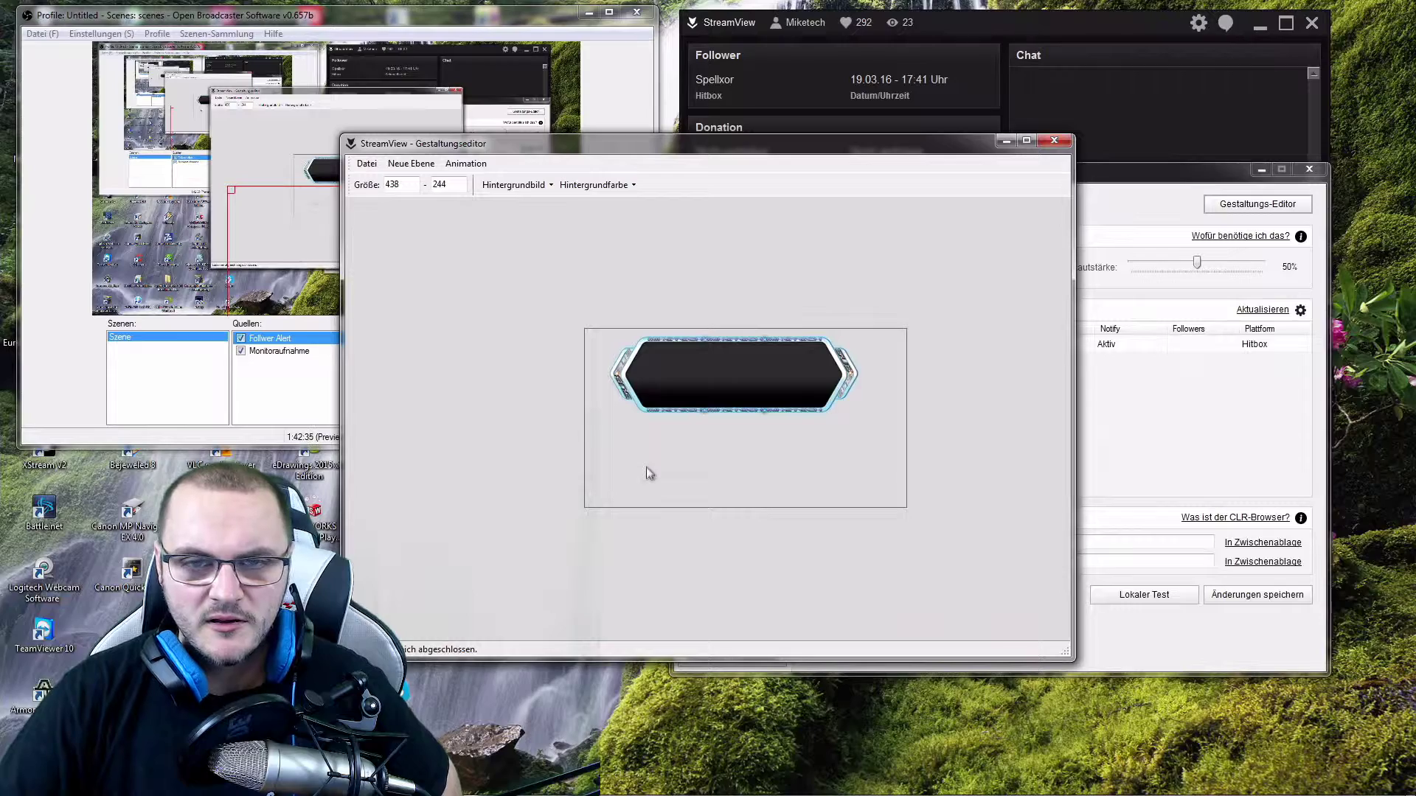
# - Save the follower alert design and close the design editor
pyautogui.click(365, 163)
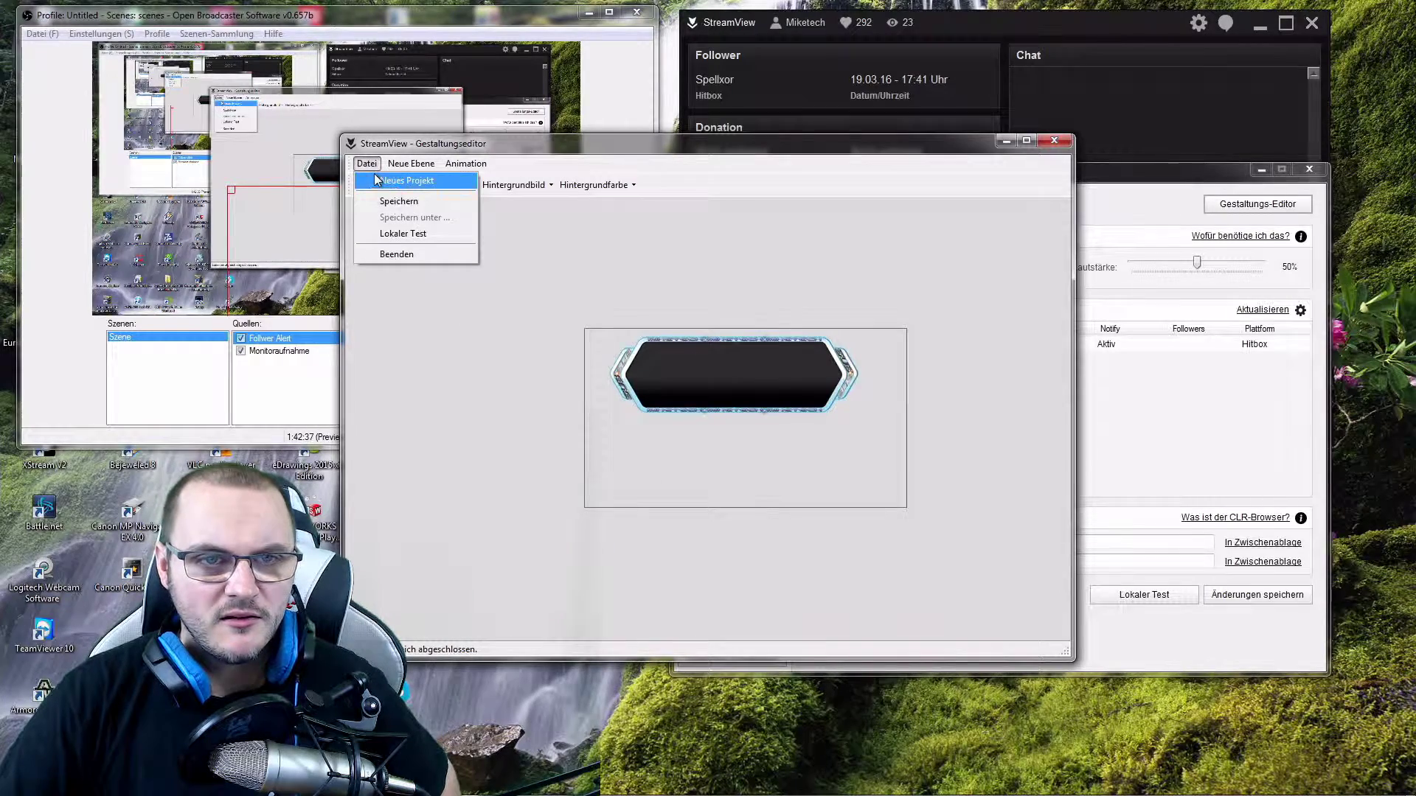
pyautogui.click(377, 201)
pyautogui.click(848, 476)
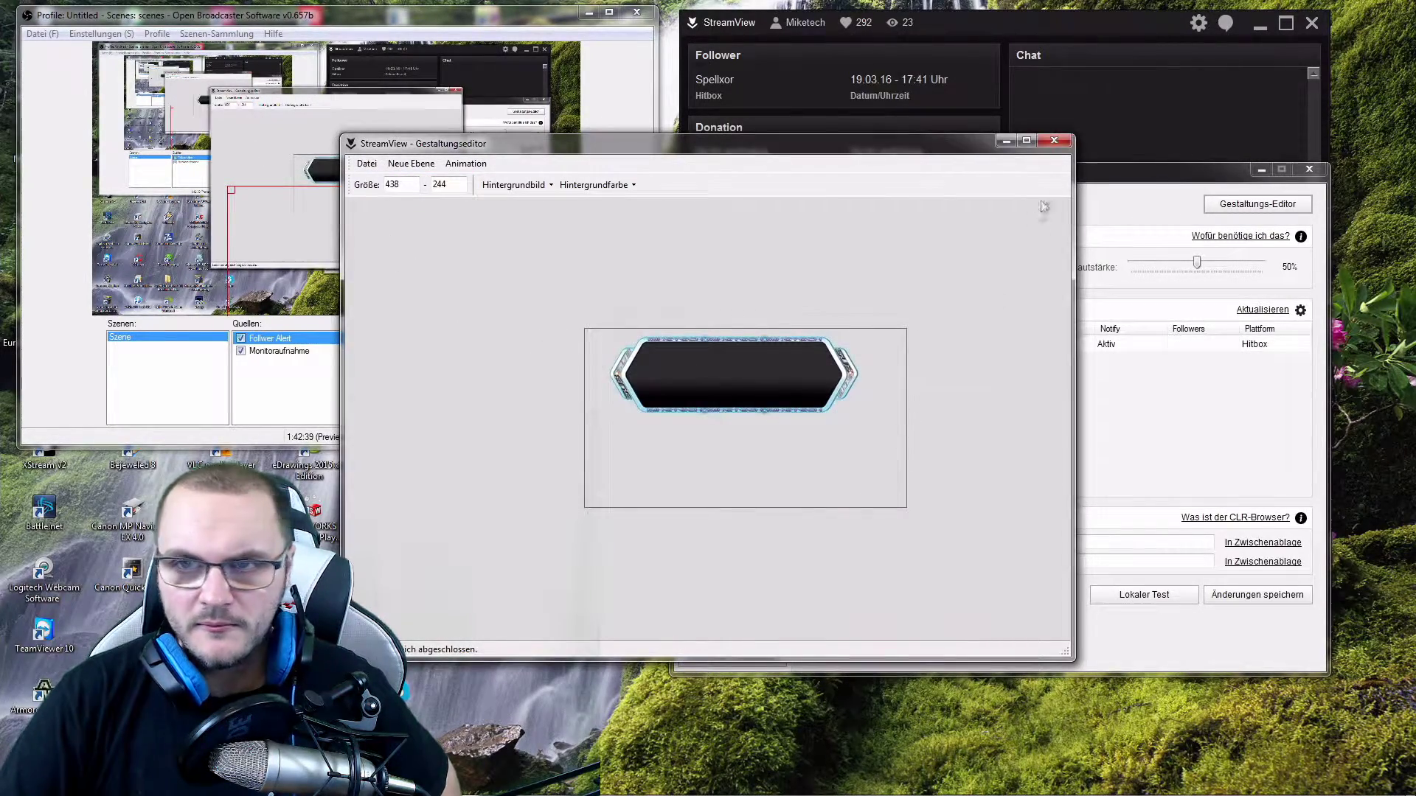
pyautogui.click(1054, 140)
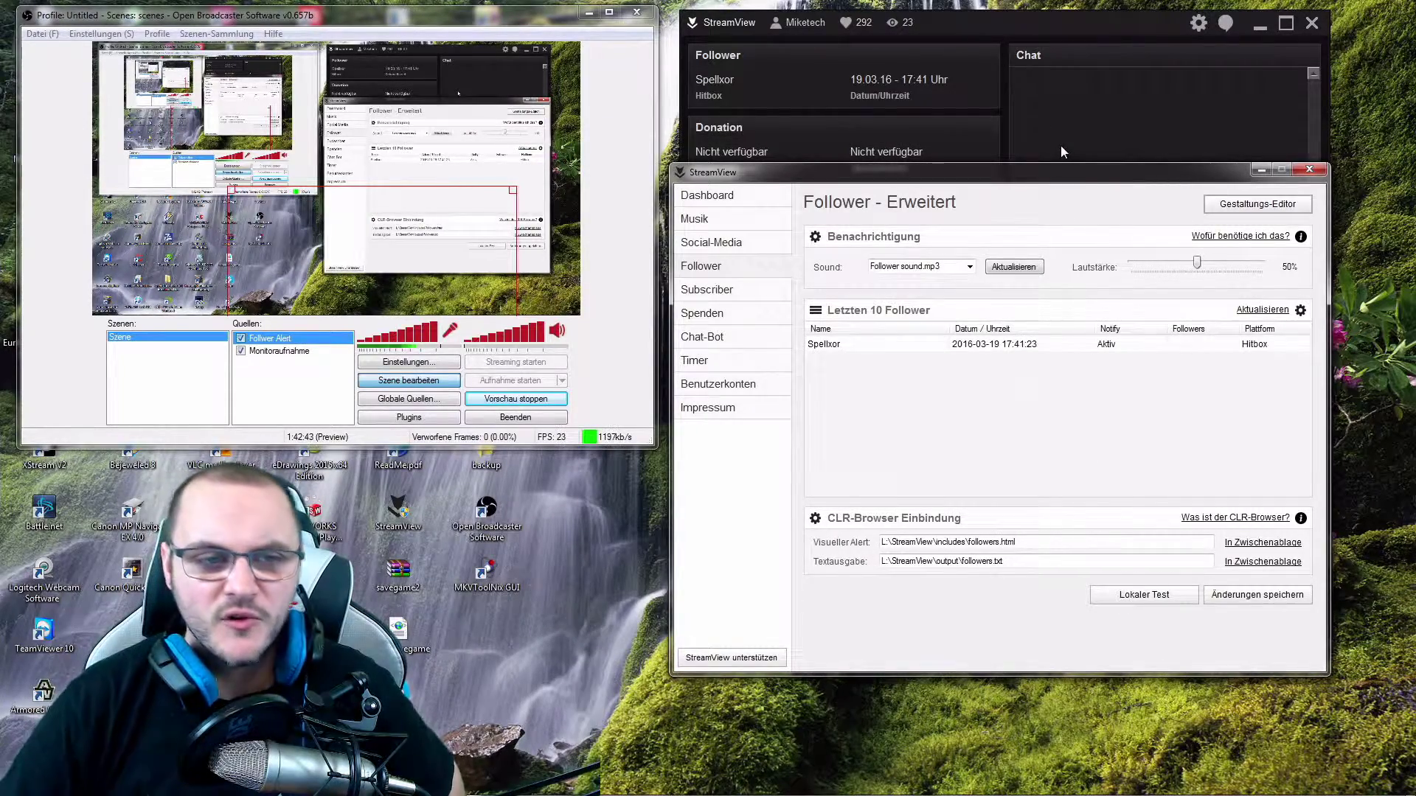
# - Deactivate and reactivate the "Follwer Alert" source in OBS, and run a local follower alert test in StreamView
pyautogui.click(241, 339)
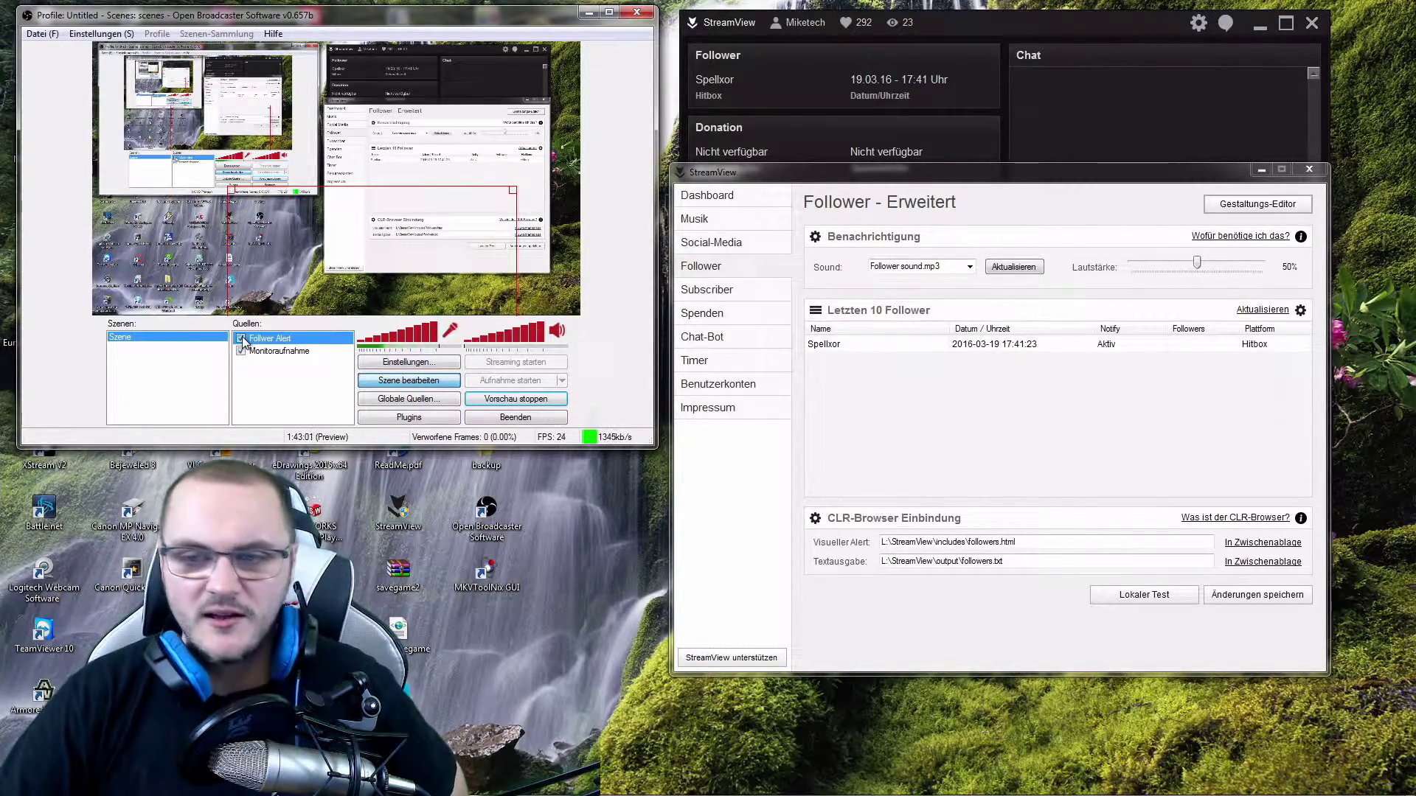
pyautogui.click(1132, 600)
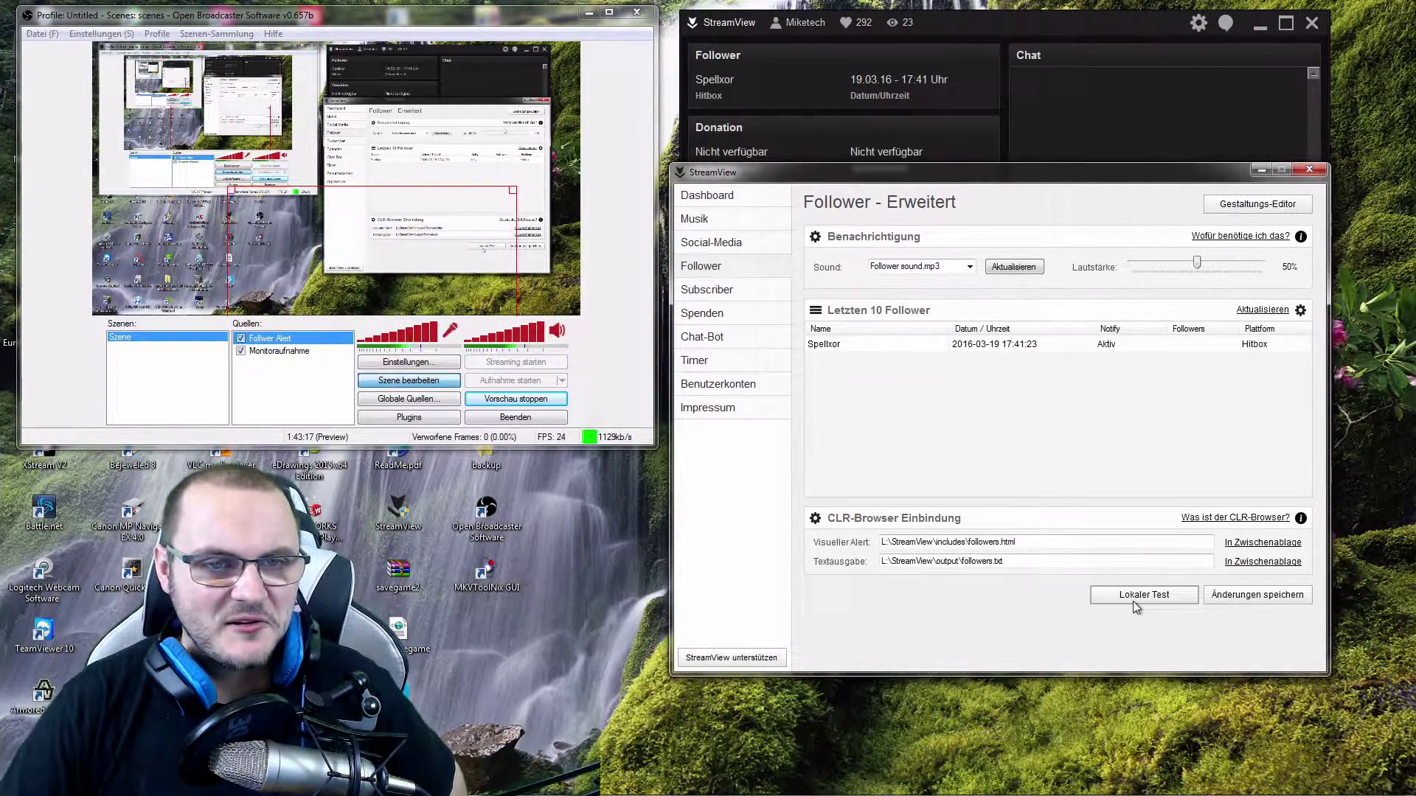
# - Reopen the follower design editor, centre the banner on the canvas both ways, and centre the function text block horizontally
pyautogui.click(1248, 211)
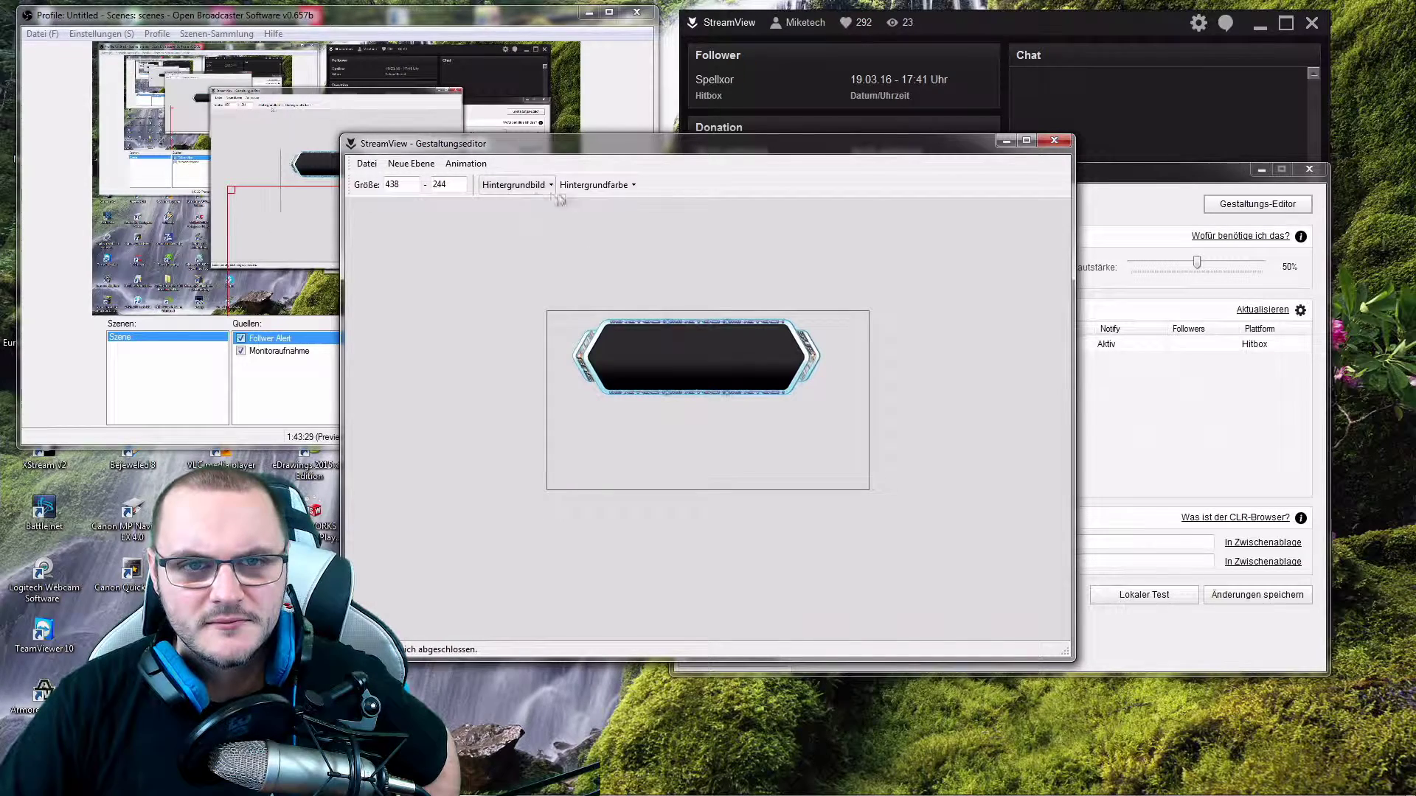
pyautogui.click(640, 334)
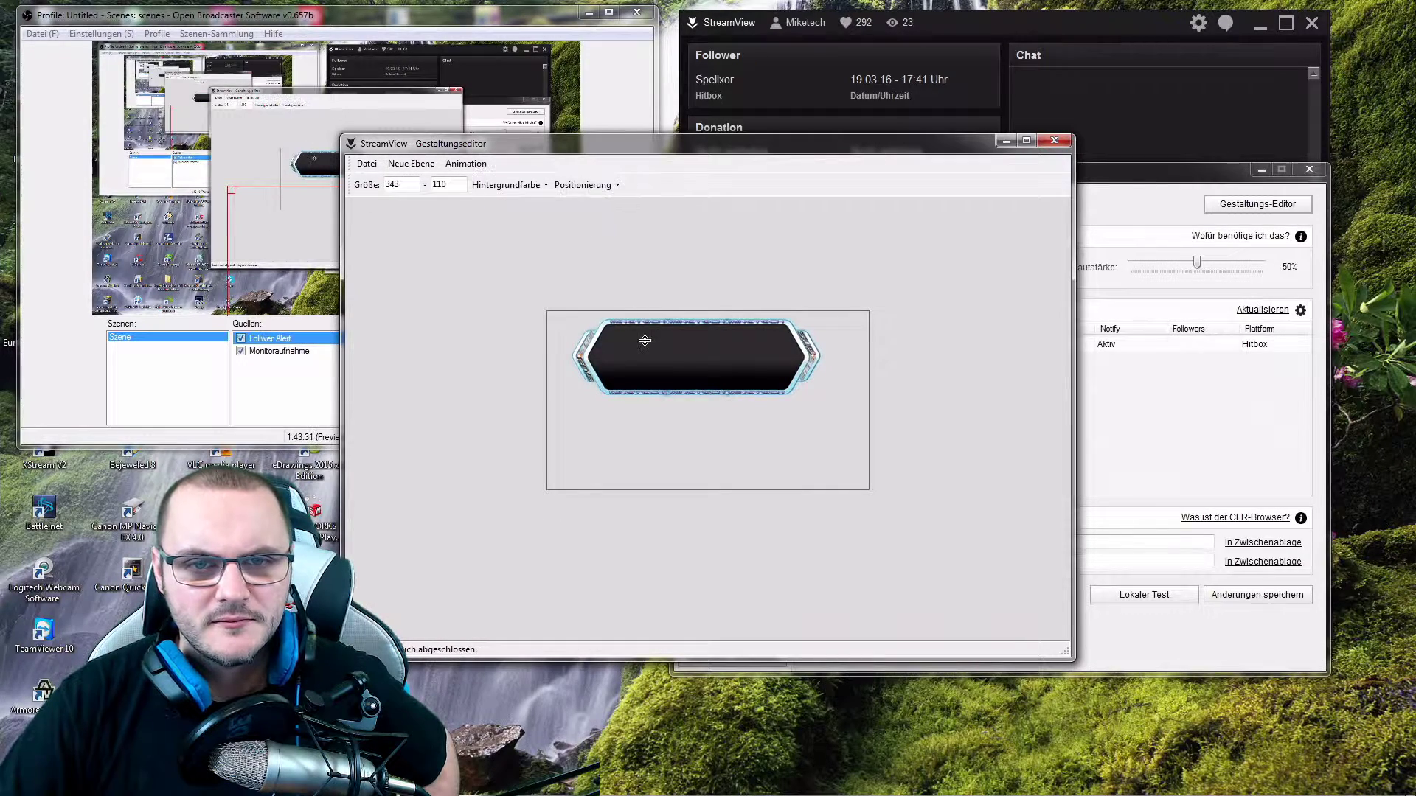
pyautogui.click(597, 184)
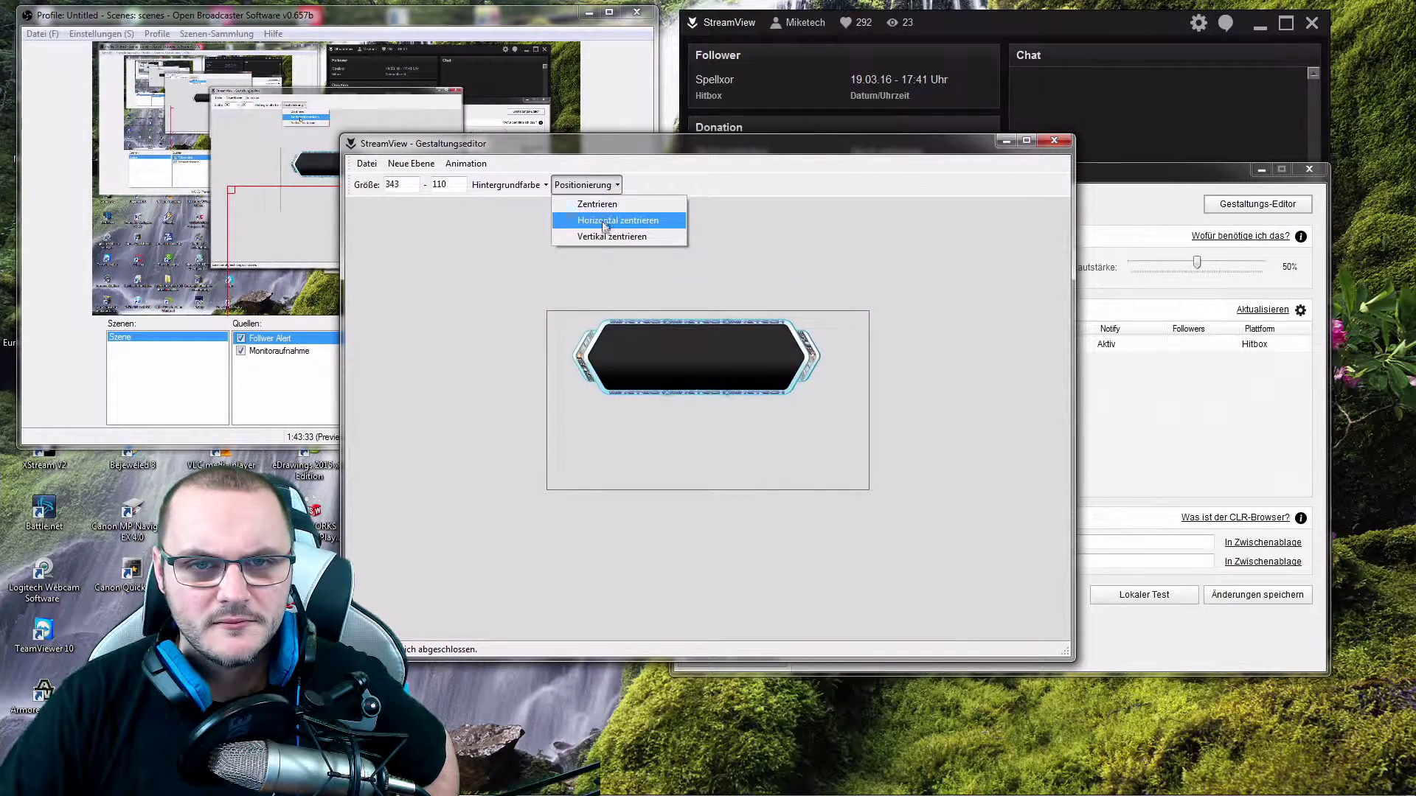
pyautogui.click(603, 206)
pyautogui.click(671, 339)
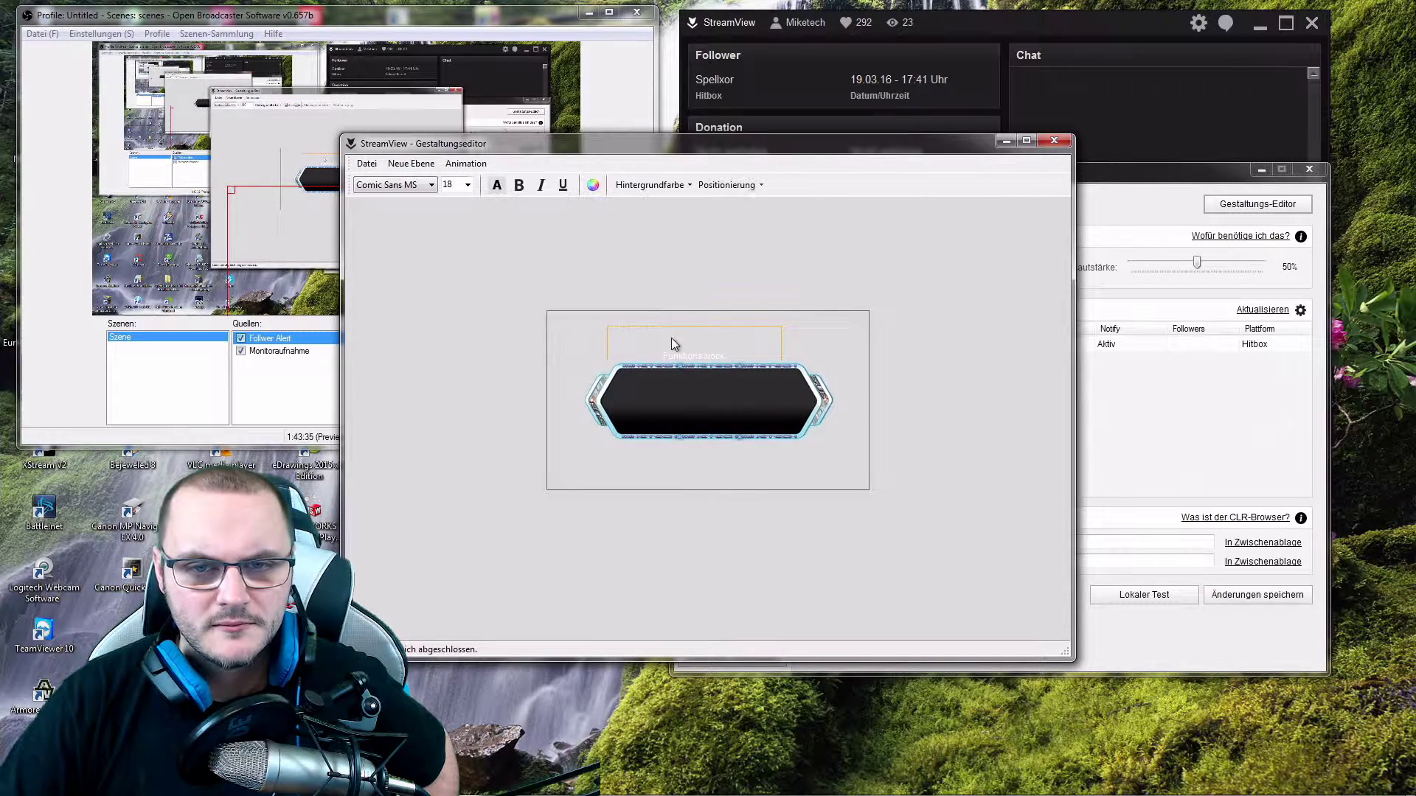
pyautogui.click(727, 186)
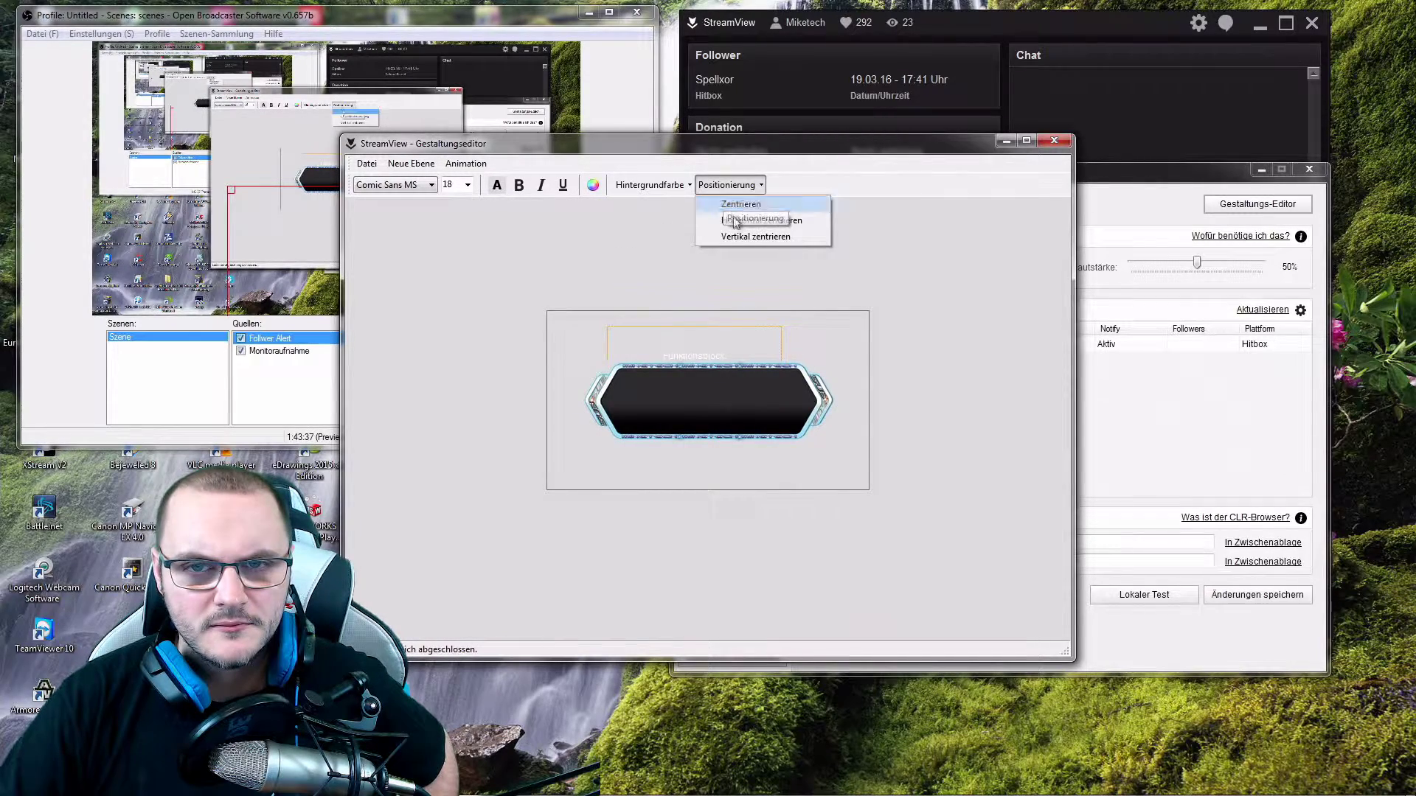
pyautogui.click(759, 221)
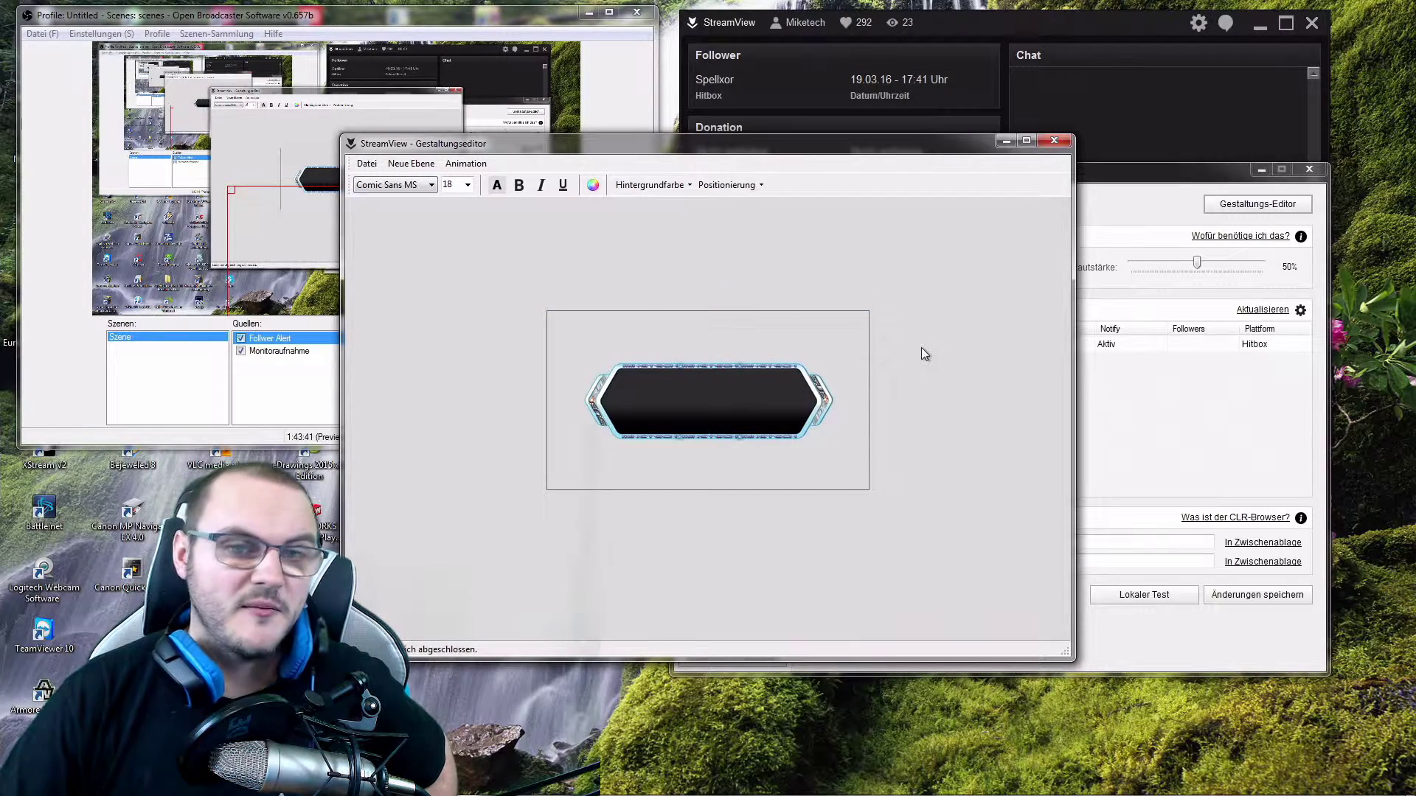
# - Shrink the canvas more tightly around the banner by adjusting its edges to about 413 by 180
pyautogui.moveTo(809, 490); pyautogui.dragTo(817, 446)
pyautogui.moveTo(800, 312); pyautogui.dragTo(802, 282)
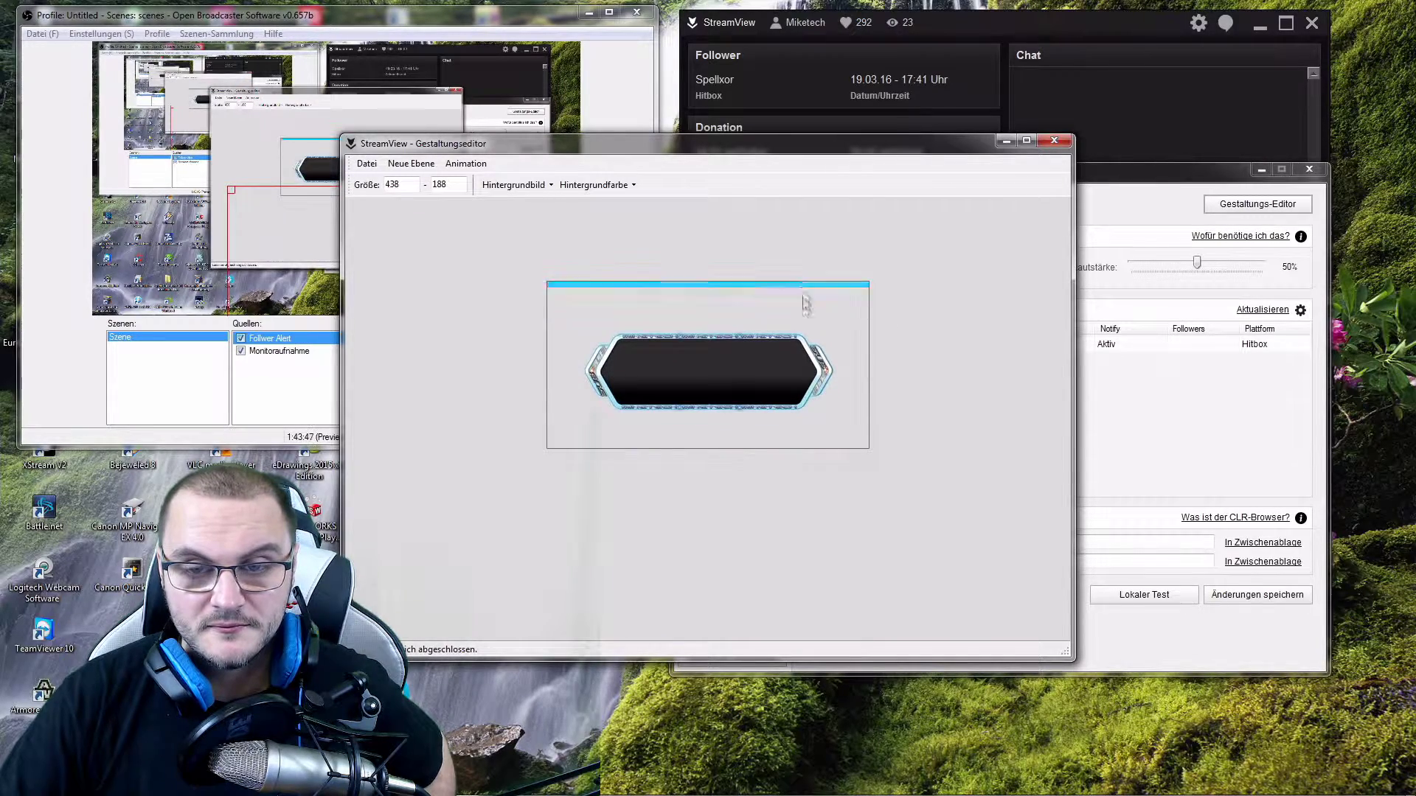
pyautogui.moveTo(777, 447); pyautogui.dragTo(777, 411)
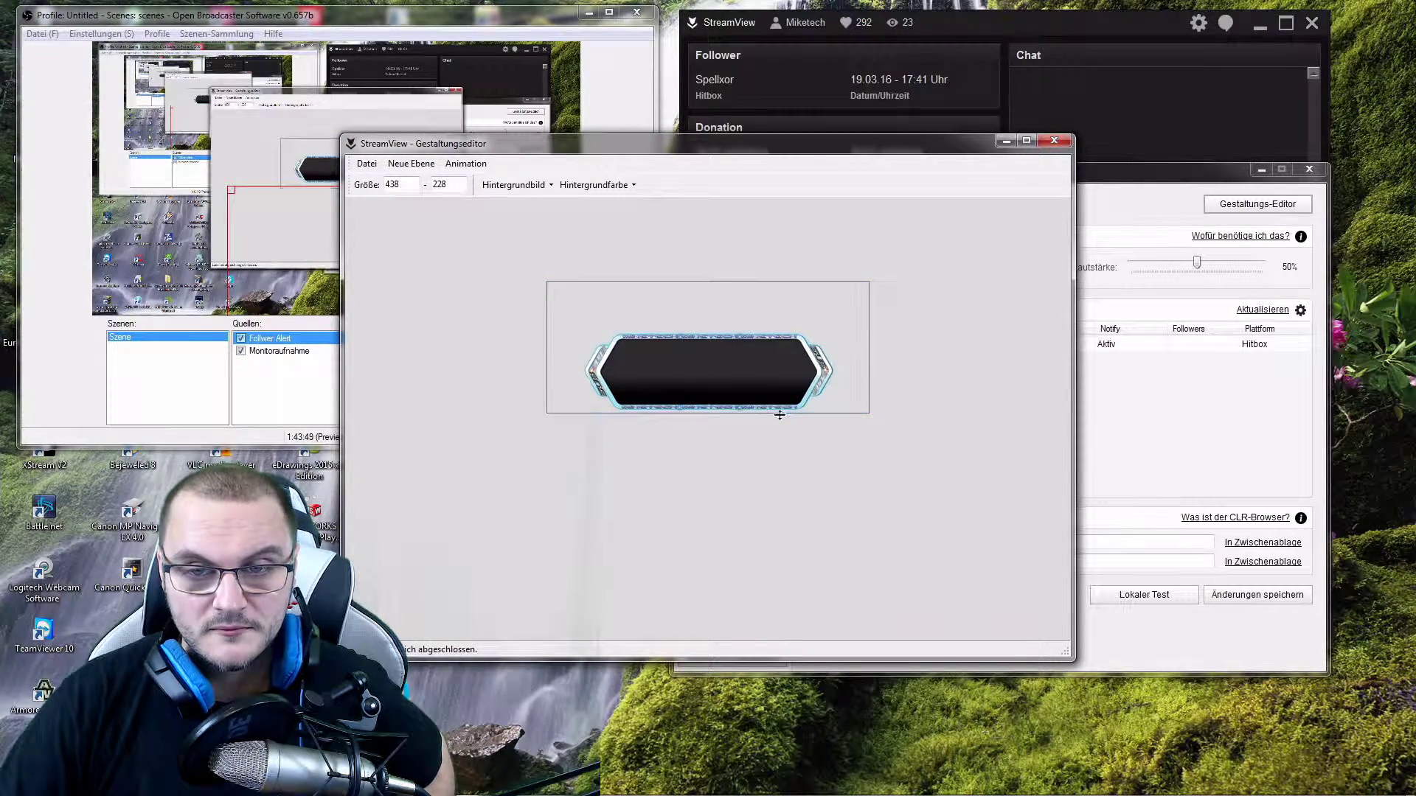
pyautogui.moveTo(869, 389); pyautogui.dragTo(839, 384)
pyautogui.moveTo(547, 366)
pyautogui.mouseDown()
pyautogui.moveTo(575, 367)
pyautogui.moveTo(534, 364)
pyautogui.mouseUp()
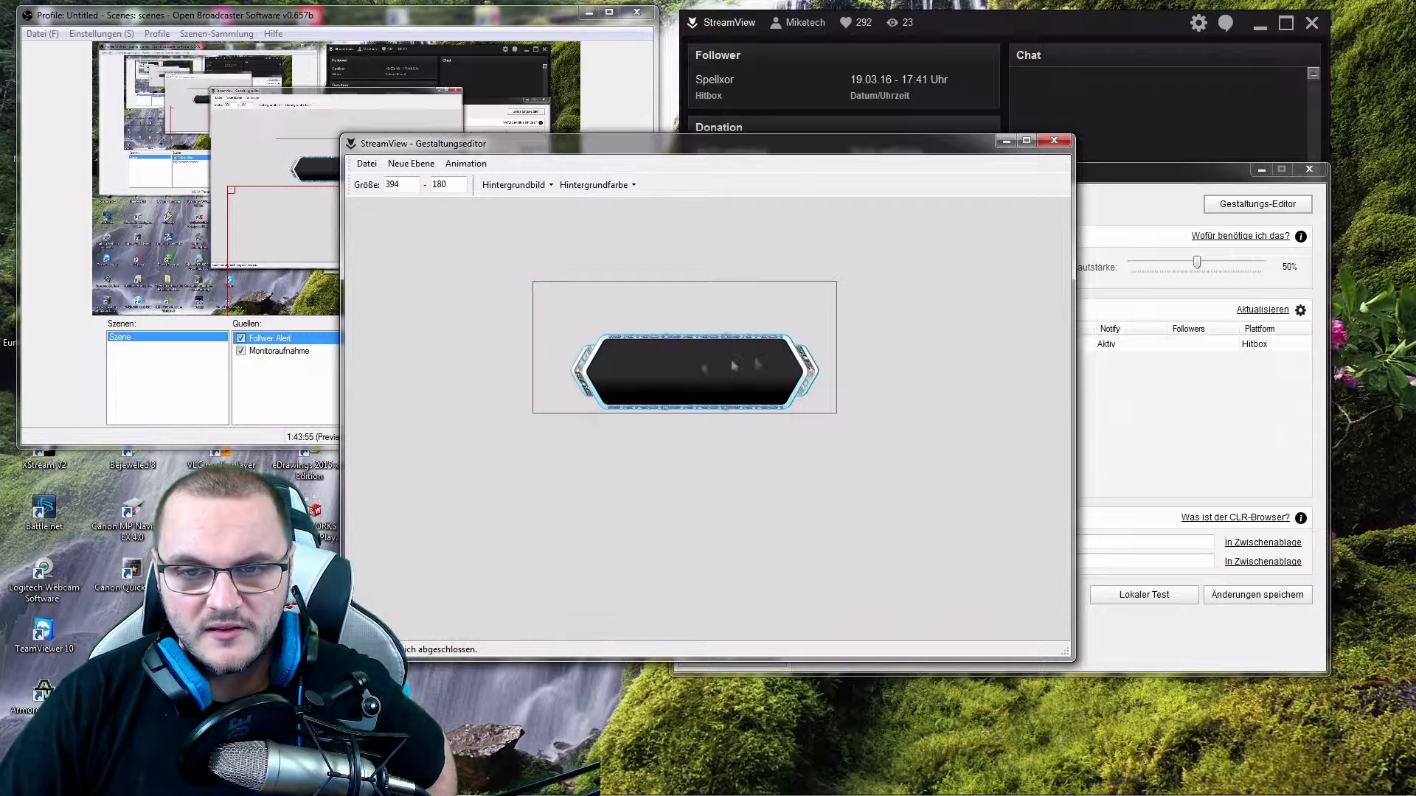
pyautogui.moveTo(837, 308); pyautogui.dragTo(824, 308)
pyautogui.moveTo(537, 329); pyautogui.dragTo(538, 331)
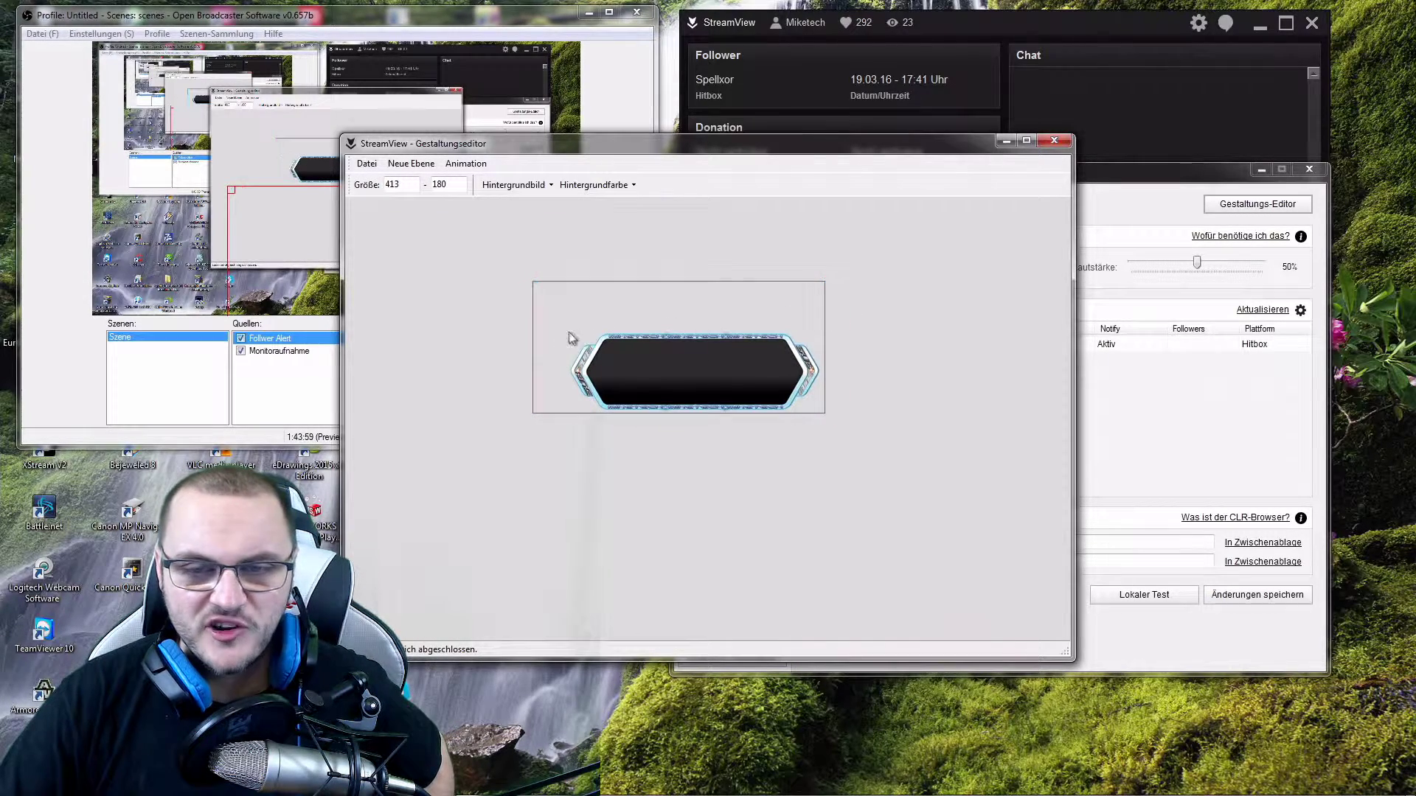
# - Save the resized alert design, close the editor, and run another local follower alert test
pyautogui.click(367, 164)
pyautogui.click(399, 201)
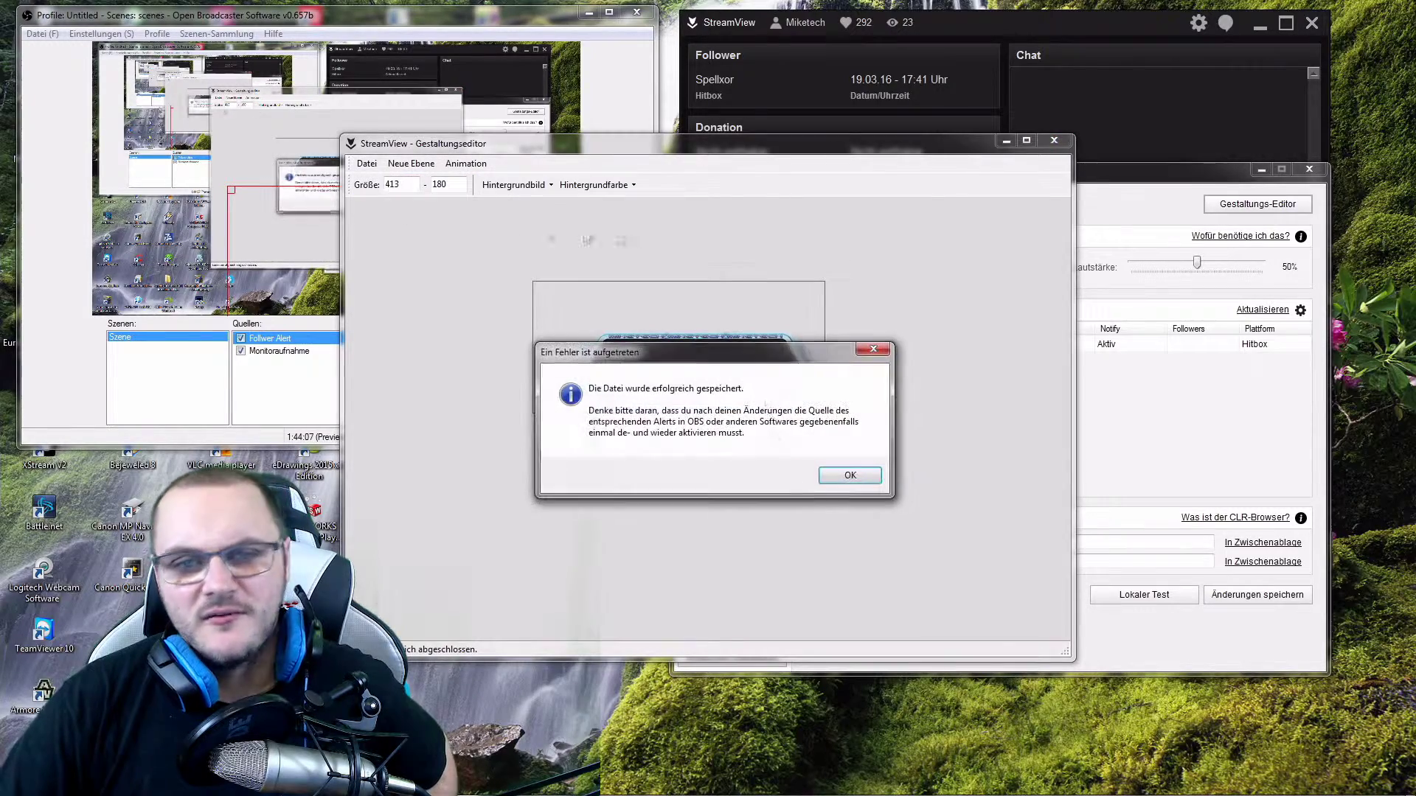
pyautogui.click(849, 474)
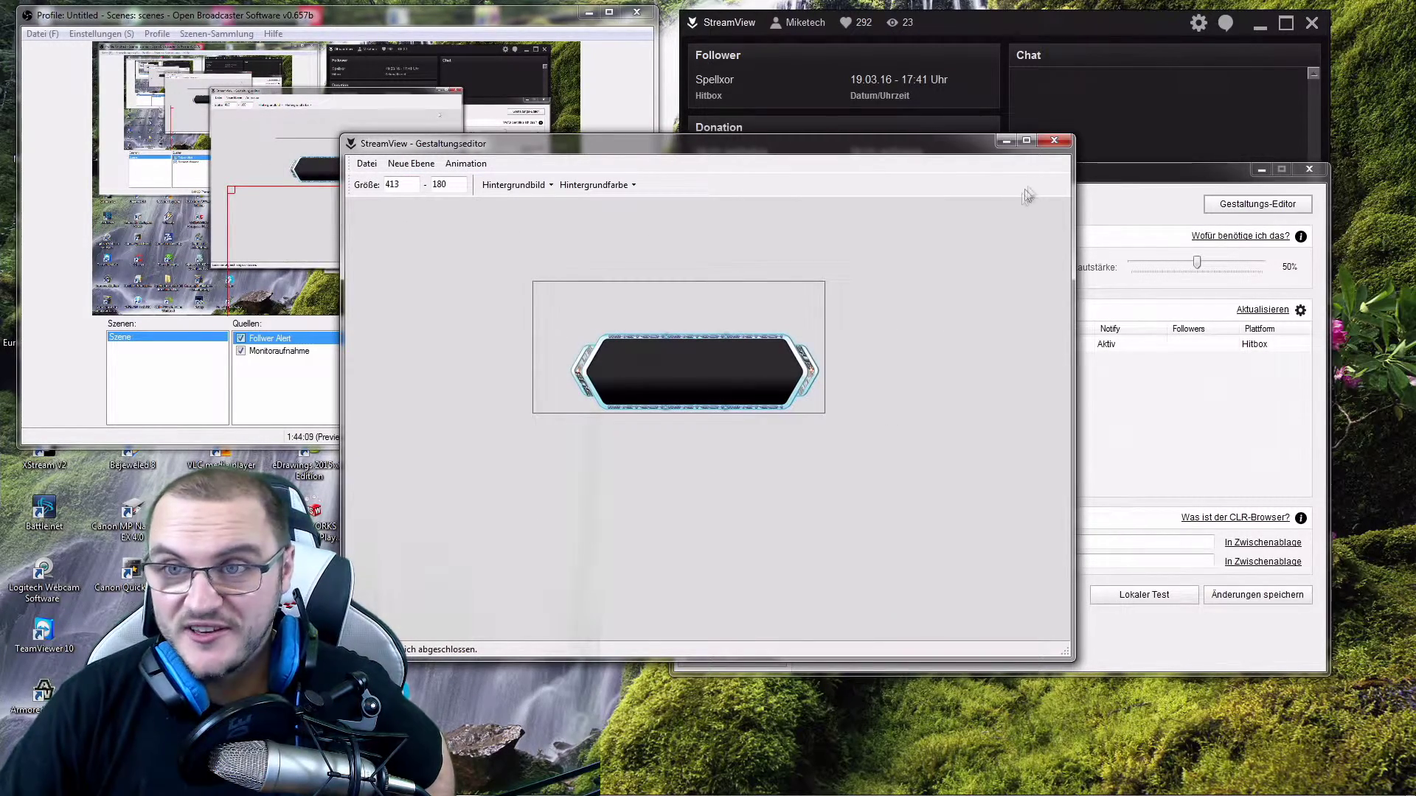
pyautogui.click(1053, 140)
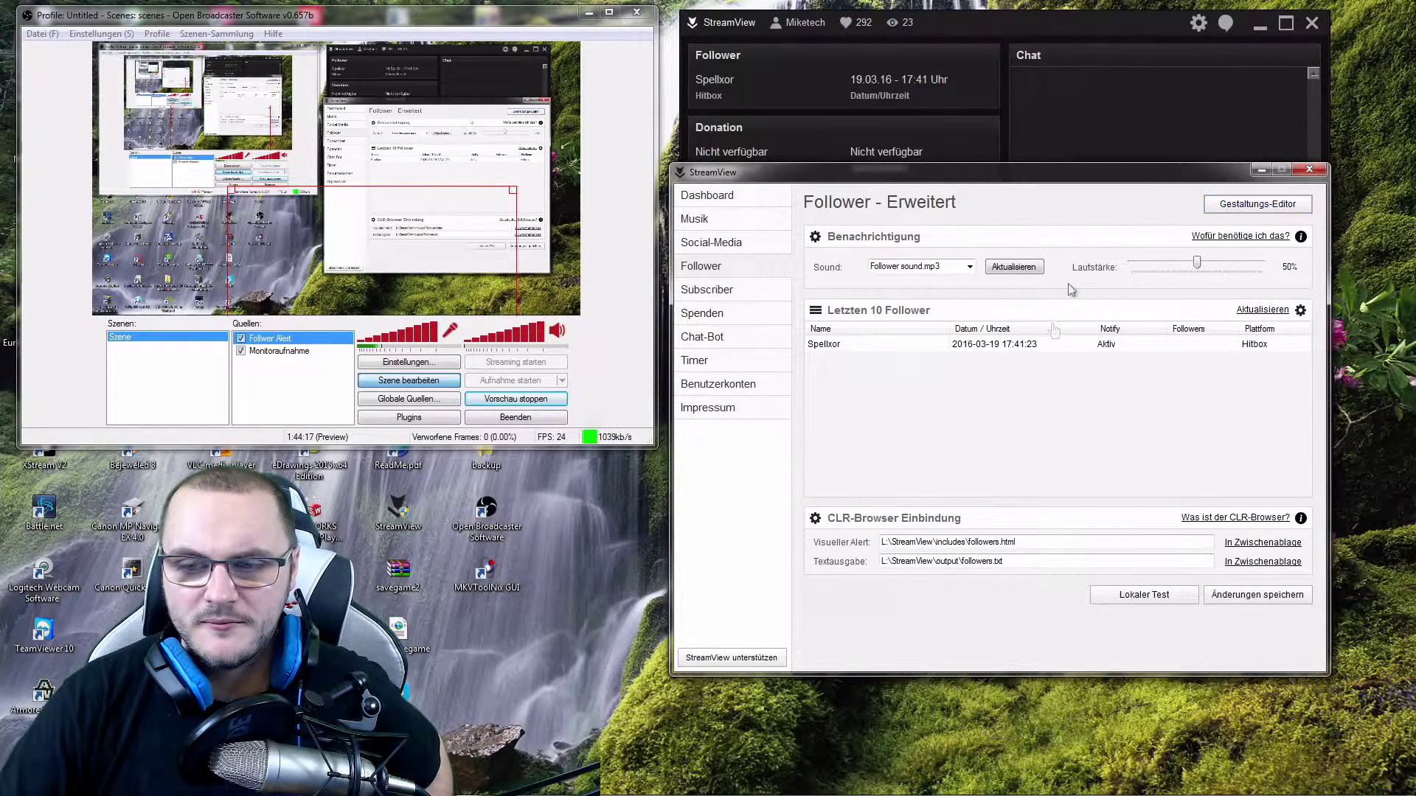
pyautogui.click(1127, 598)
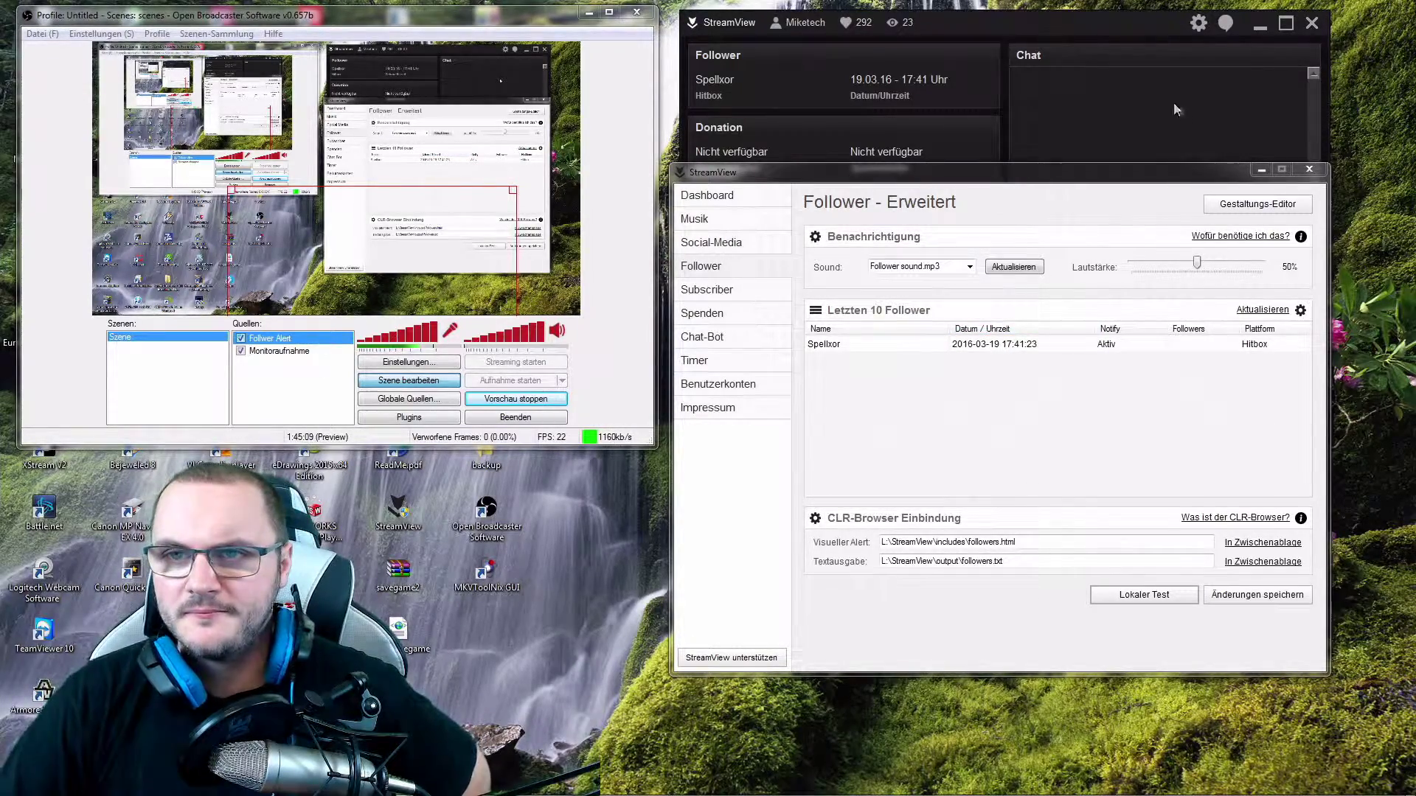
# - Bring the StreamView dashboard forward and check the connection status of the Hitbox and Twitch chats
pyautogui.click(1096, 28)
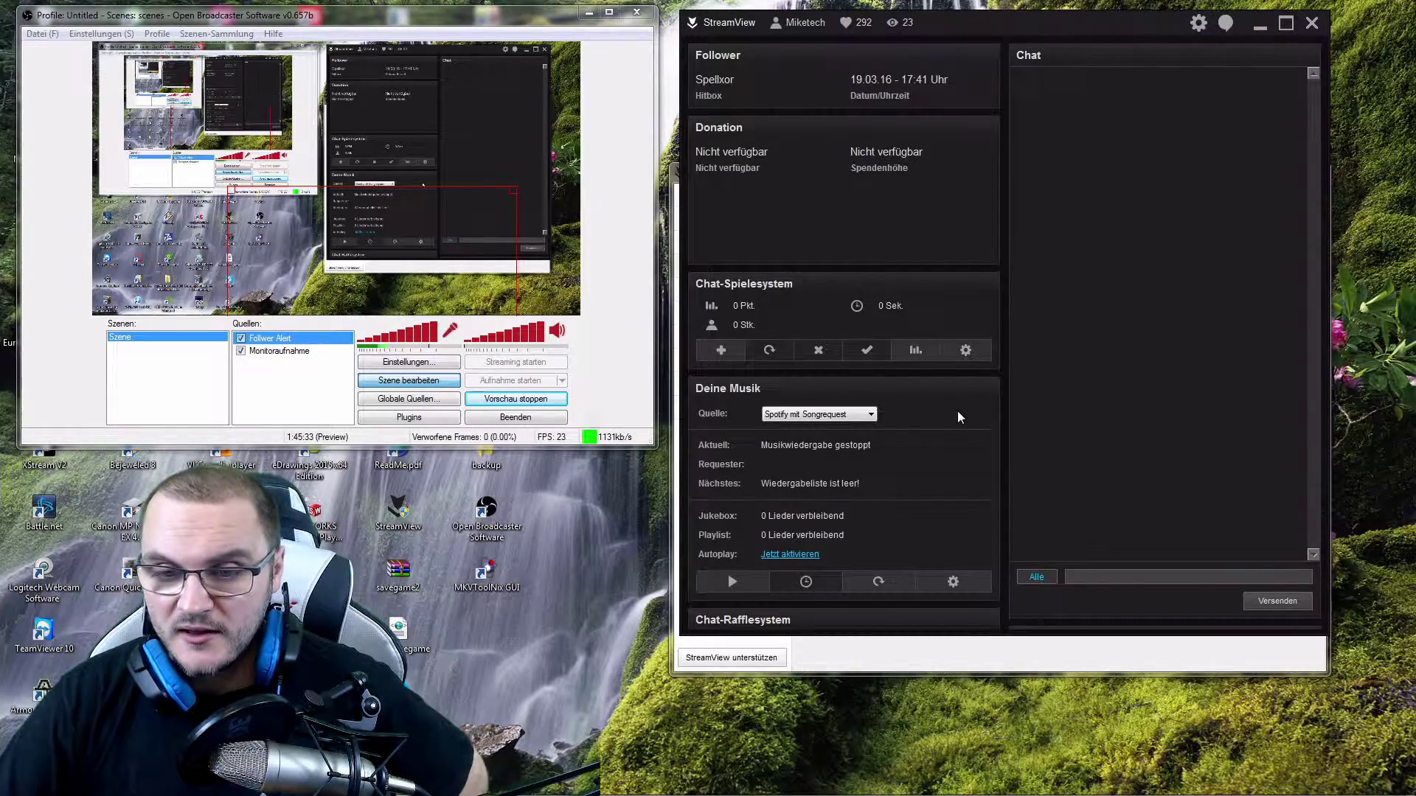
pyautogui.click(992, 89)
pyautogui.moveTo(1055, 29)
pyautogui.mouseDown()
pyautogui.moveTo(877, 51)
pyautogui.moveTo(491, 46)
pyautogui.moveTo(1058, 26)
pyautogui.mouseUp()
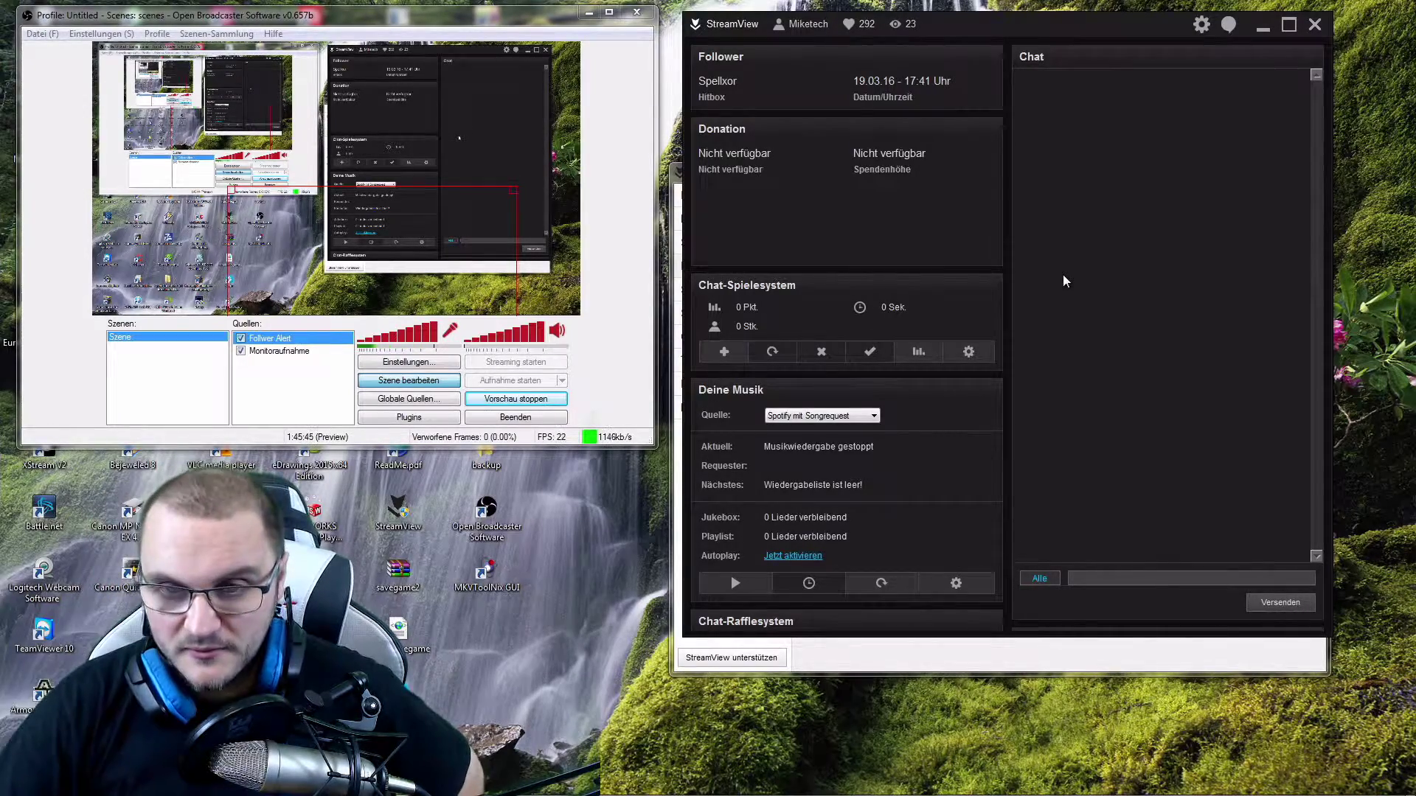
pyautogui.moveTo(1226, 36)
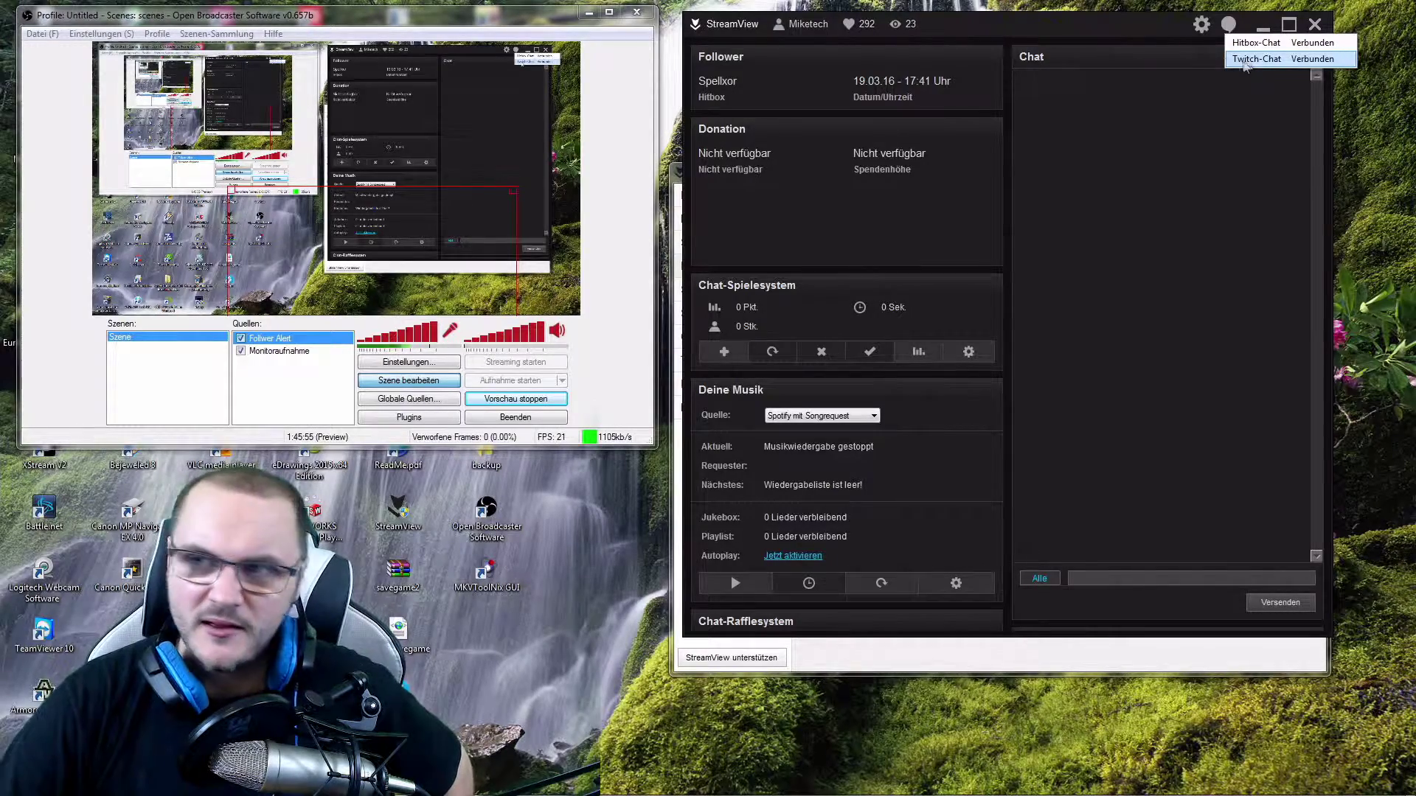
pyautogui.click(1246, 62)
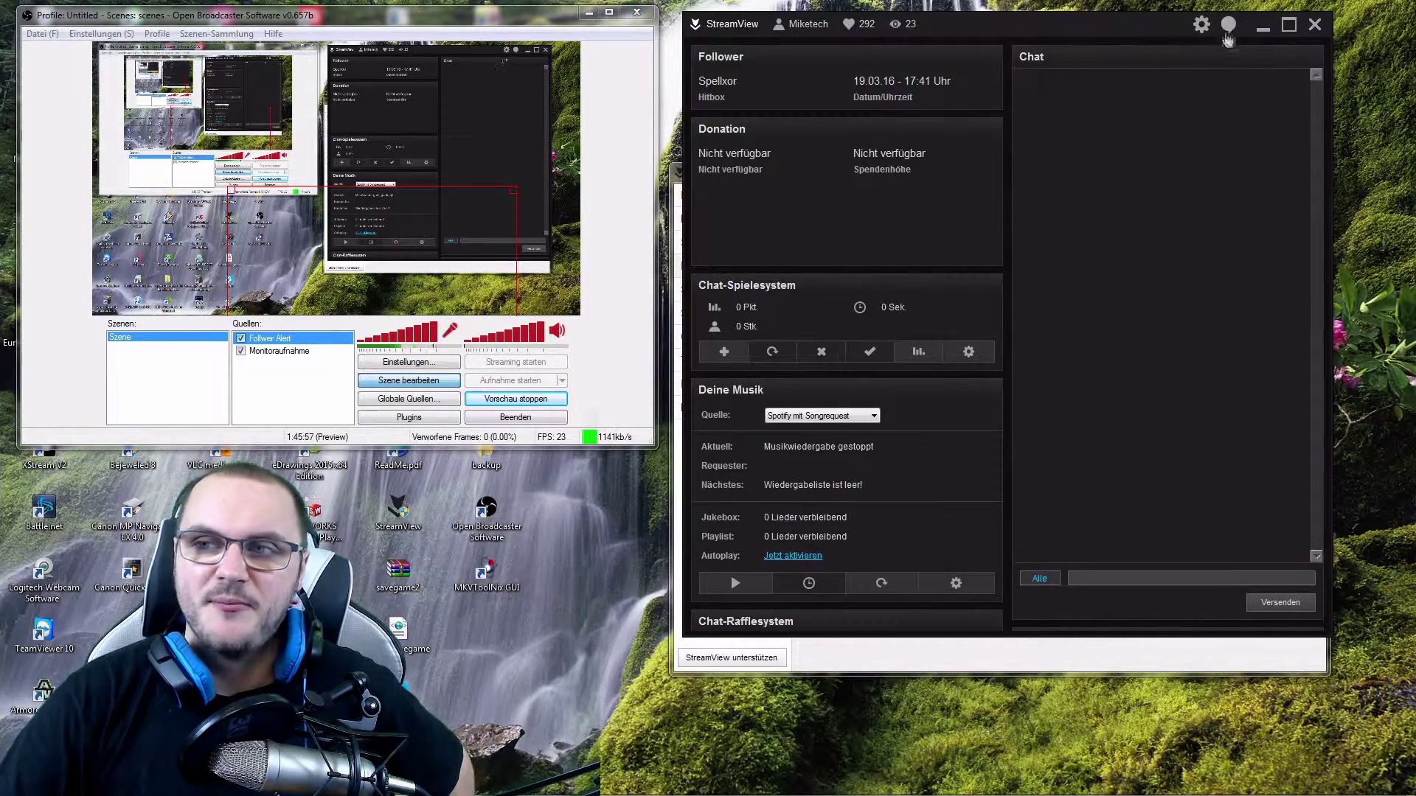
pyautogui.click(1228, 25)
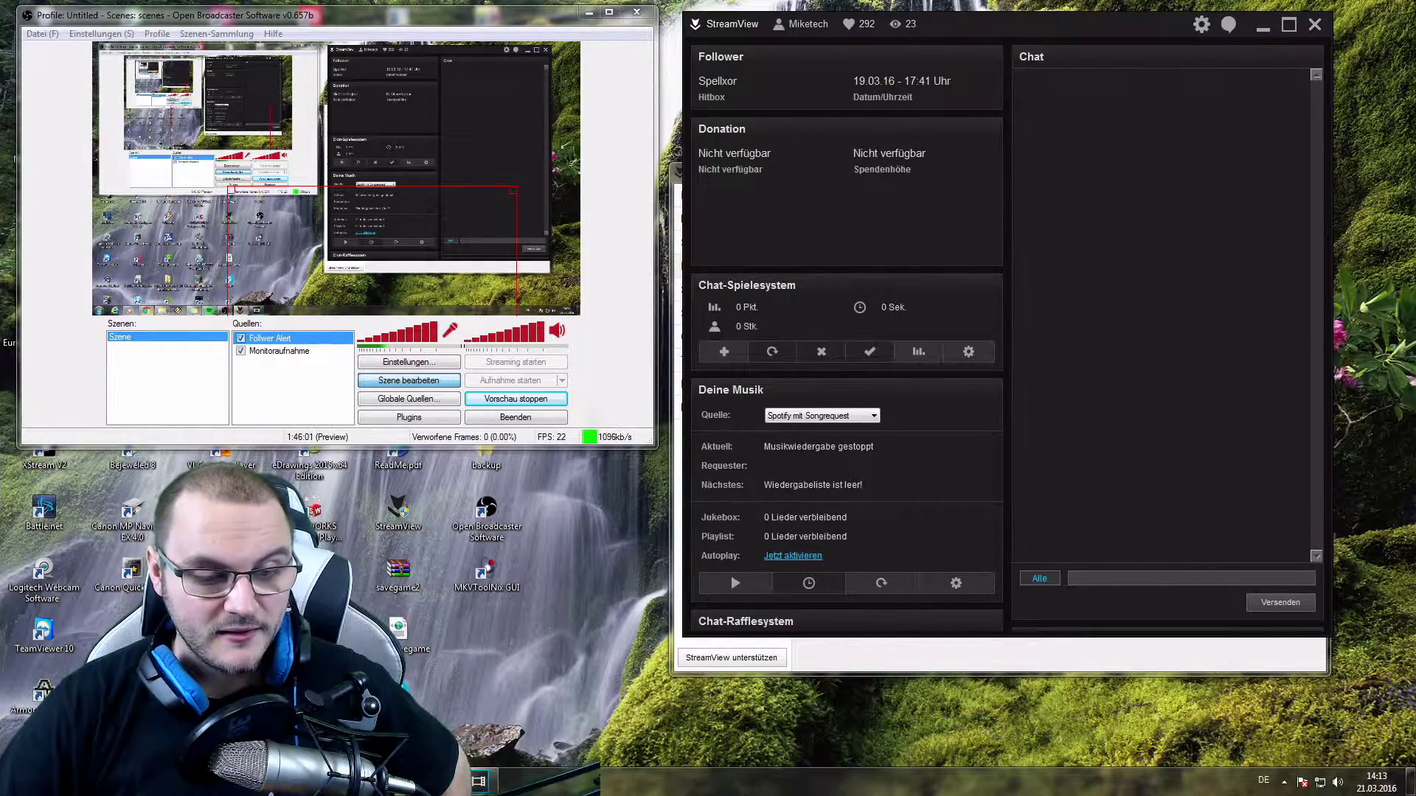
# - Switch to the hitbox.tv dashboard in the browser and place the cursor in its chat message field
pyautogui.click(478, 781)
pyautogui.click(1003, 750)
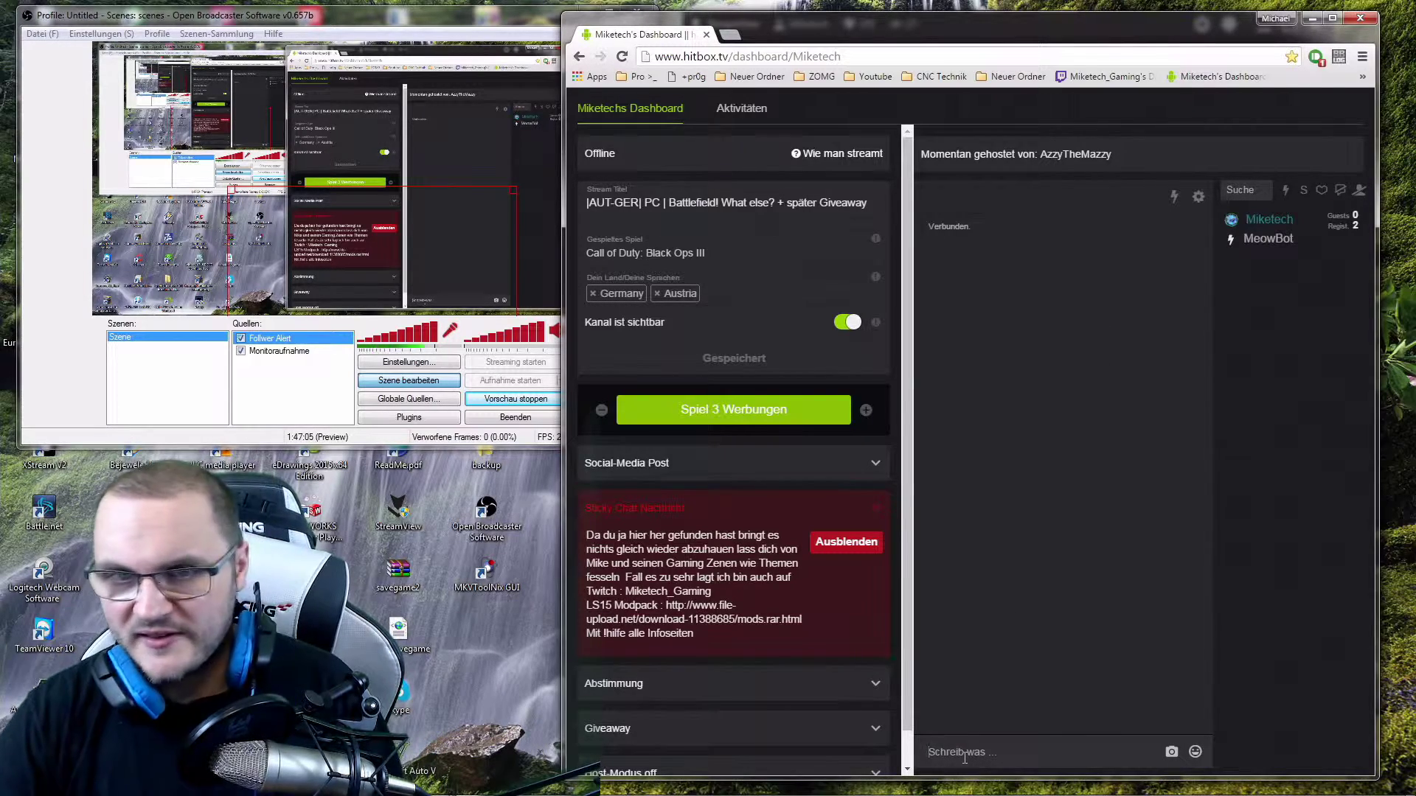
# - Return to the StreamView settings and examine the Spotify songrequest page in the music section
pyautogui.moveTo(466, 786)
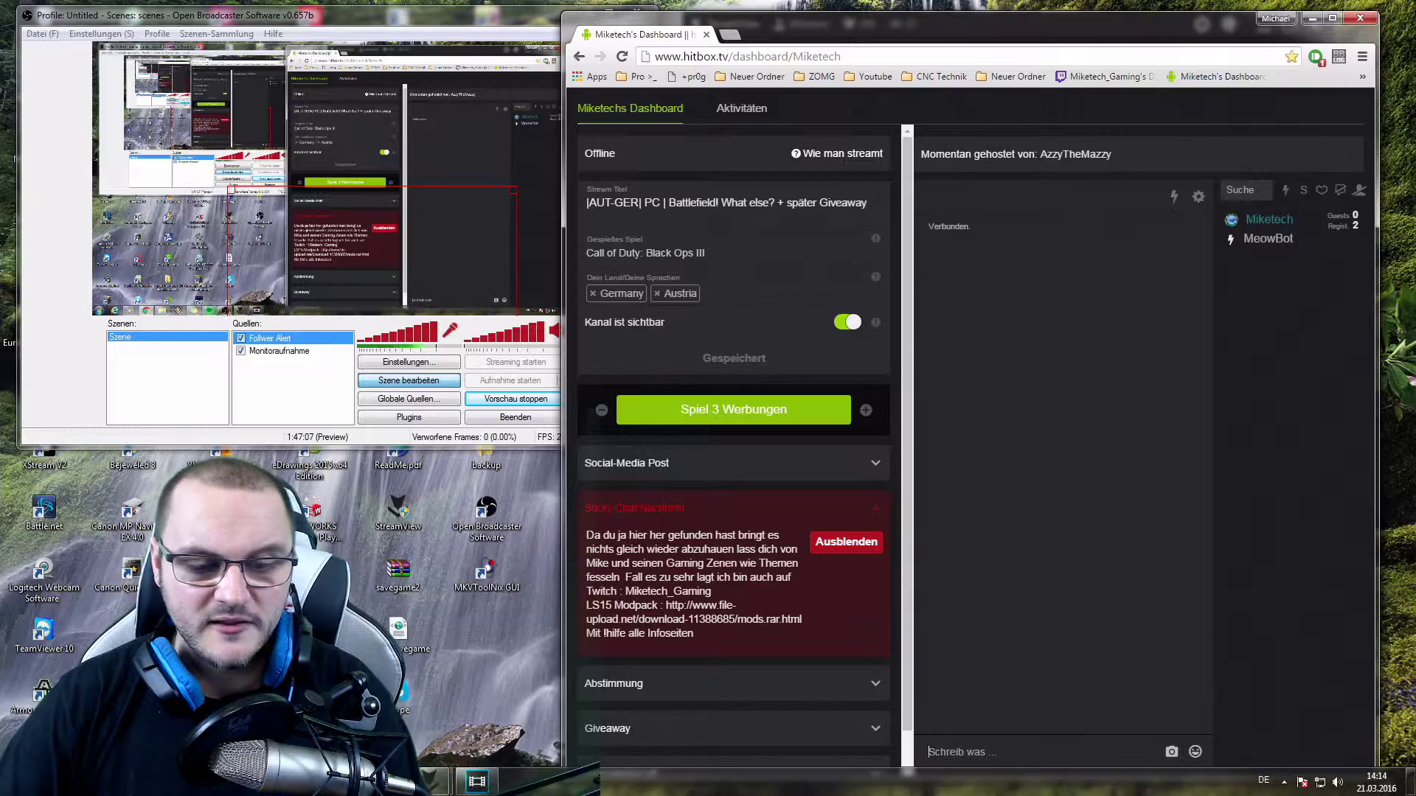
pyautogui.click(476, 781)
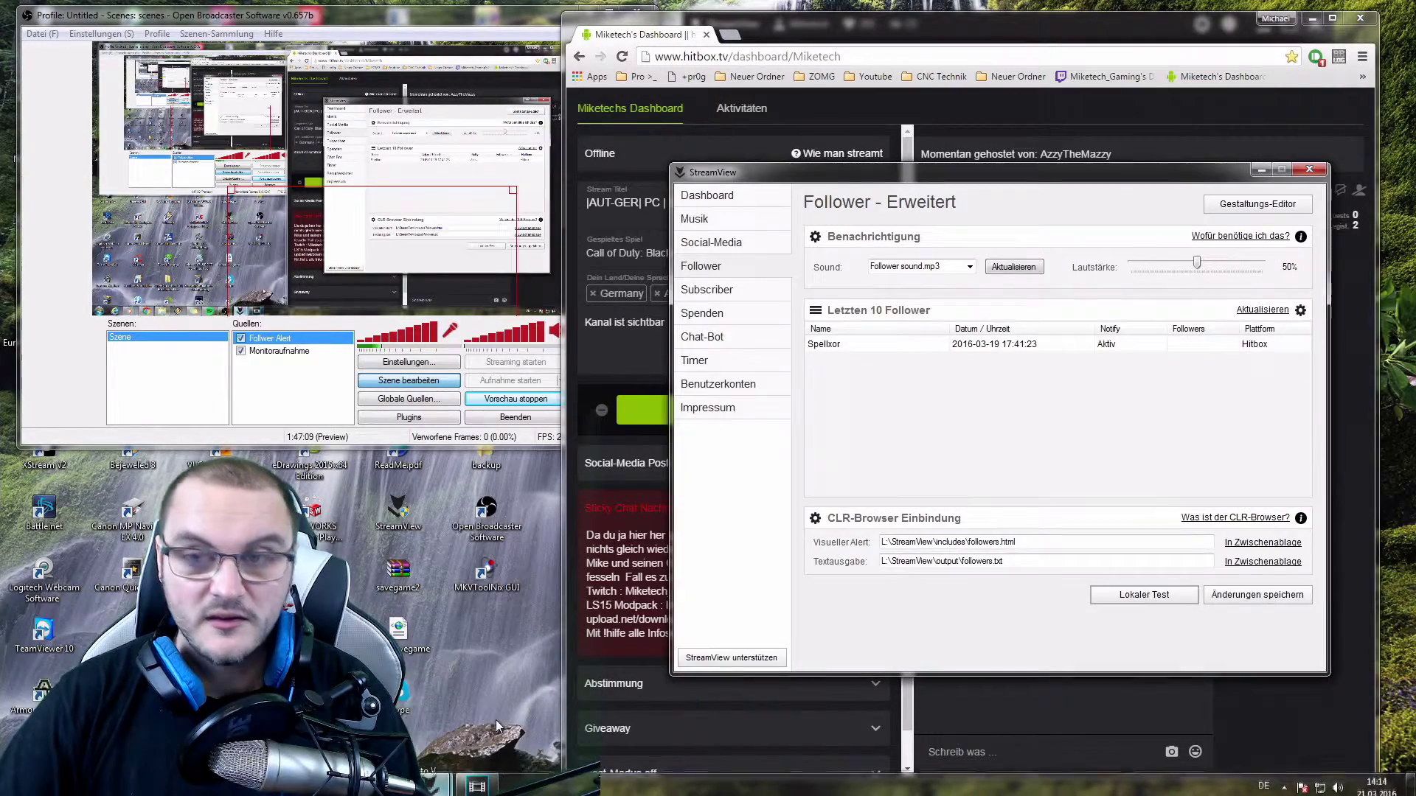
pyautogui.click(732, 223)
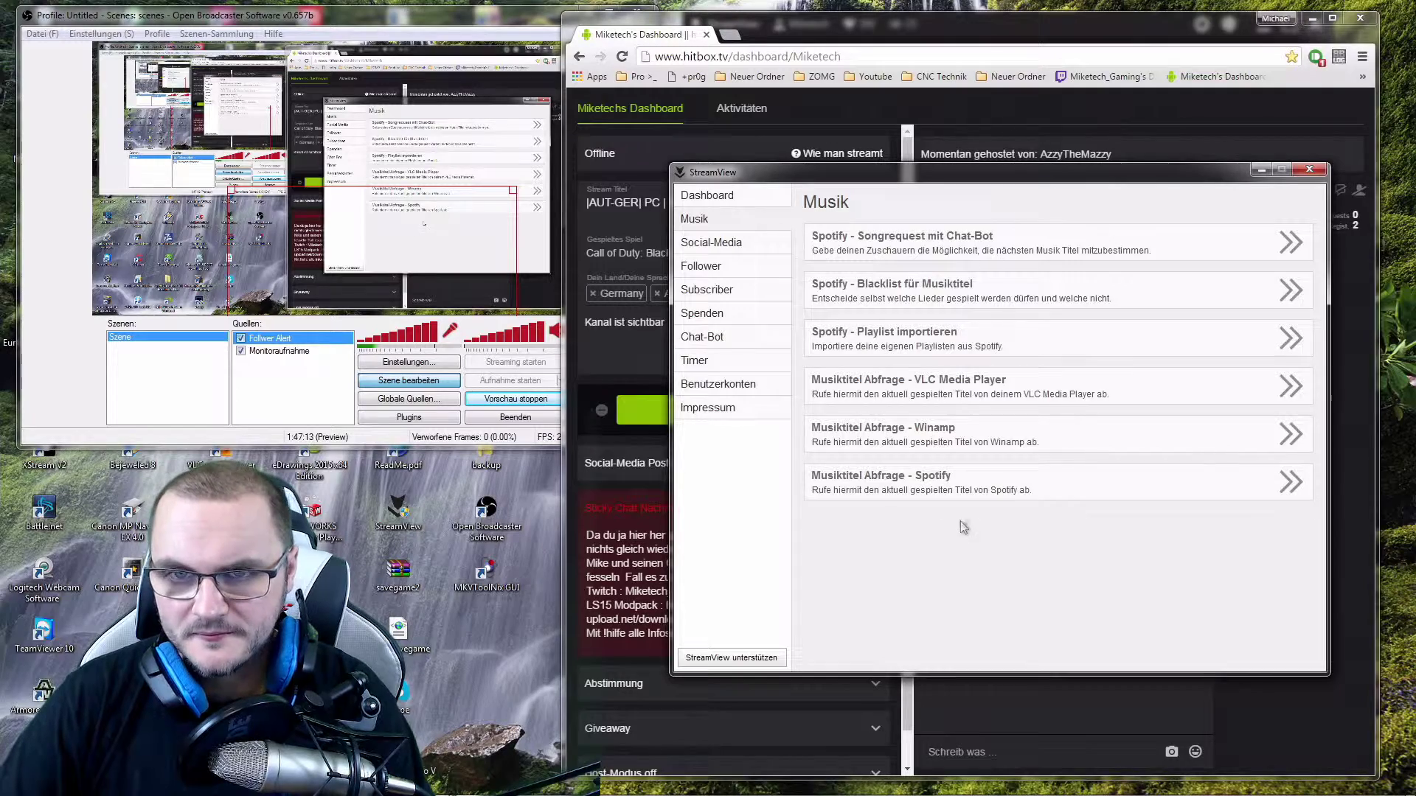
pyautogui.click(987, 246)
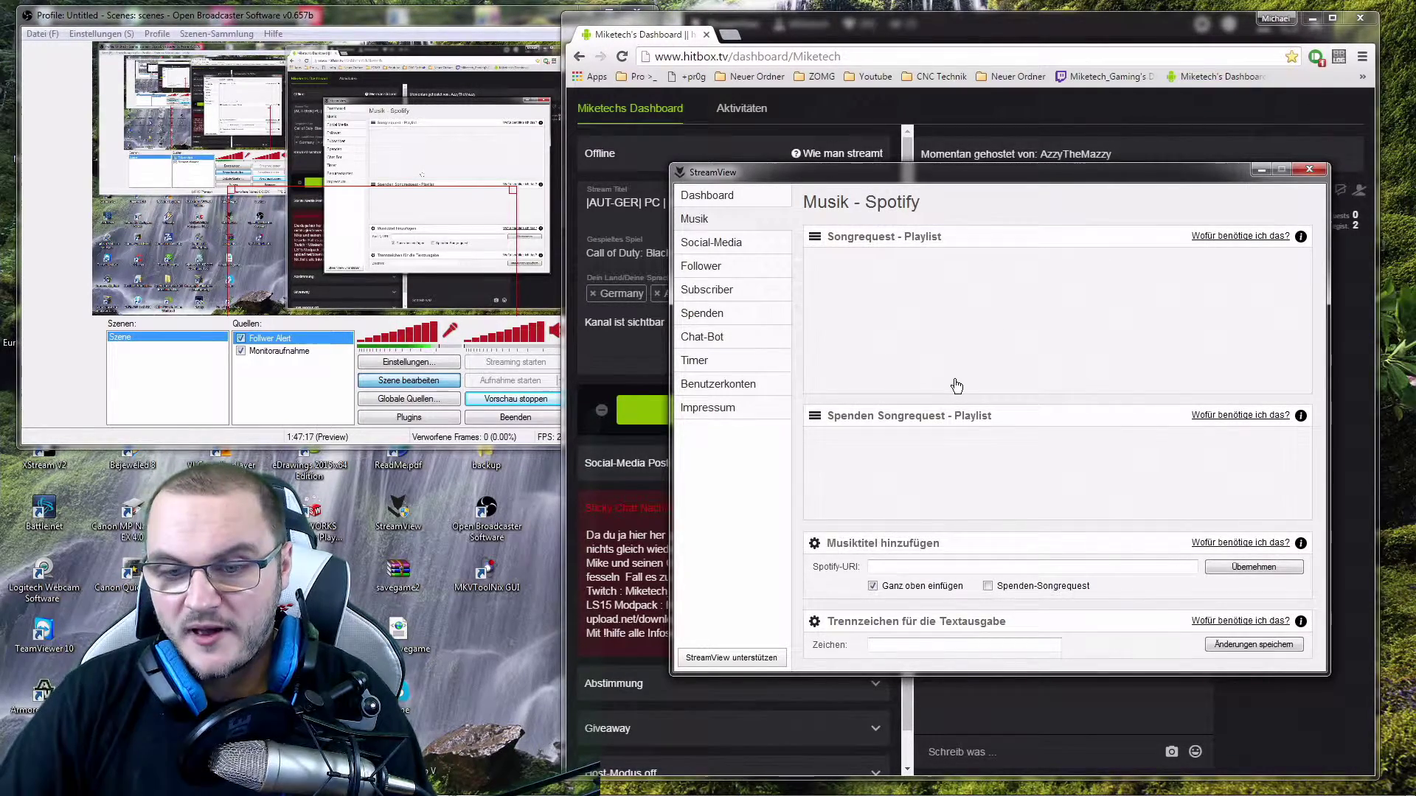
pyautogui.click(704, 216)
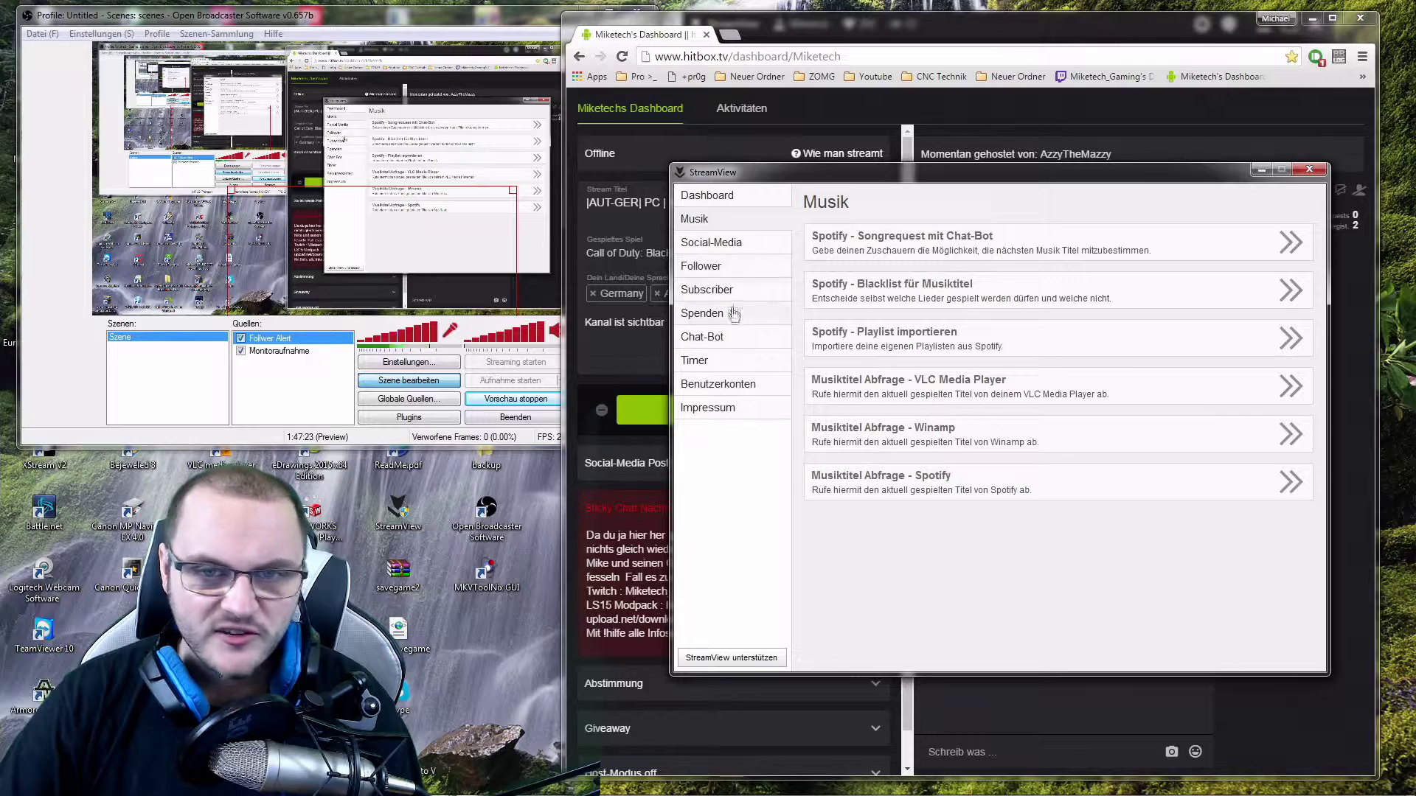
# - Open the chat bot's music songrequest settings
pyautogui.click(733, 339)
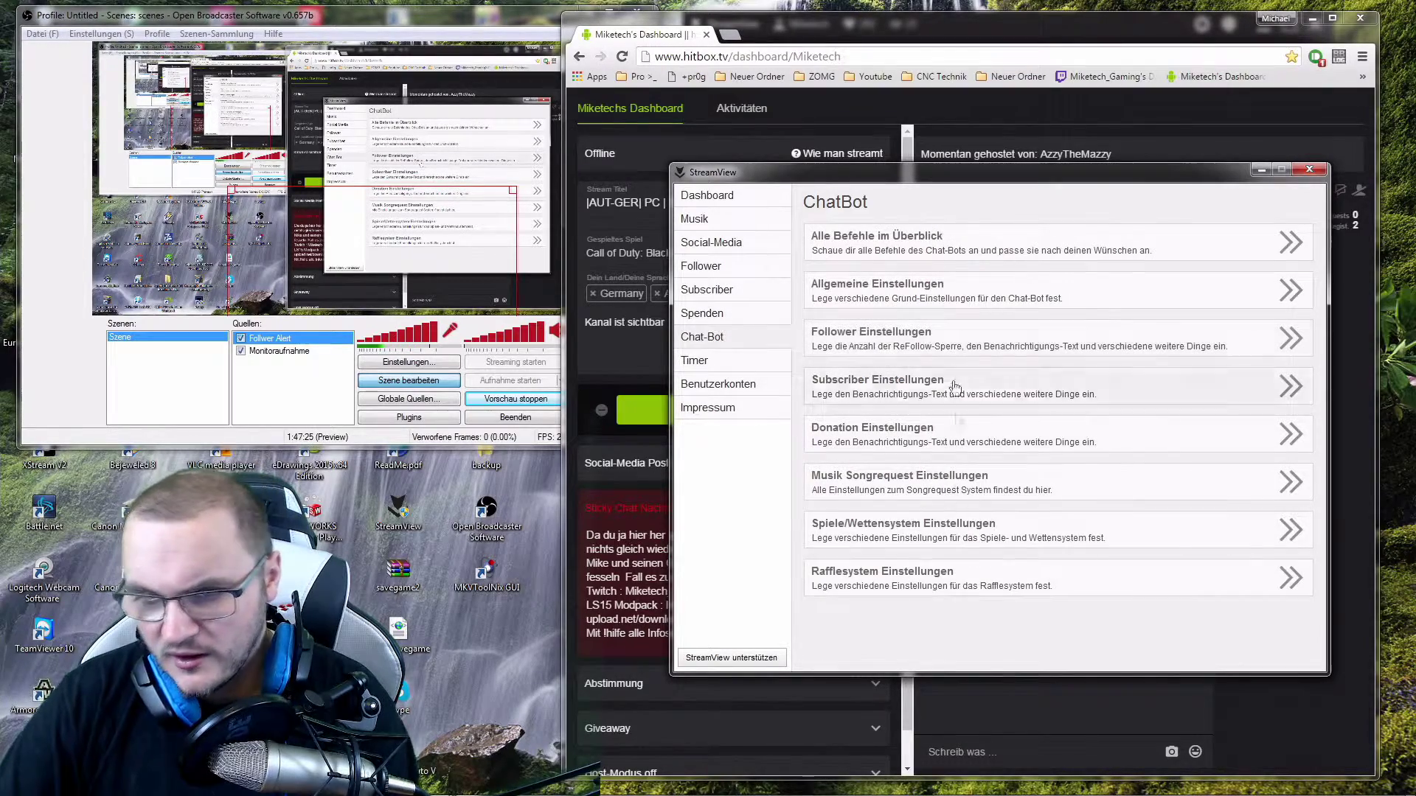
pyautogui.click(965, 482)
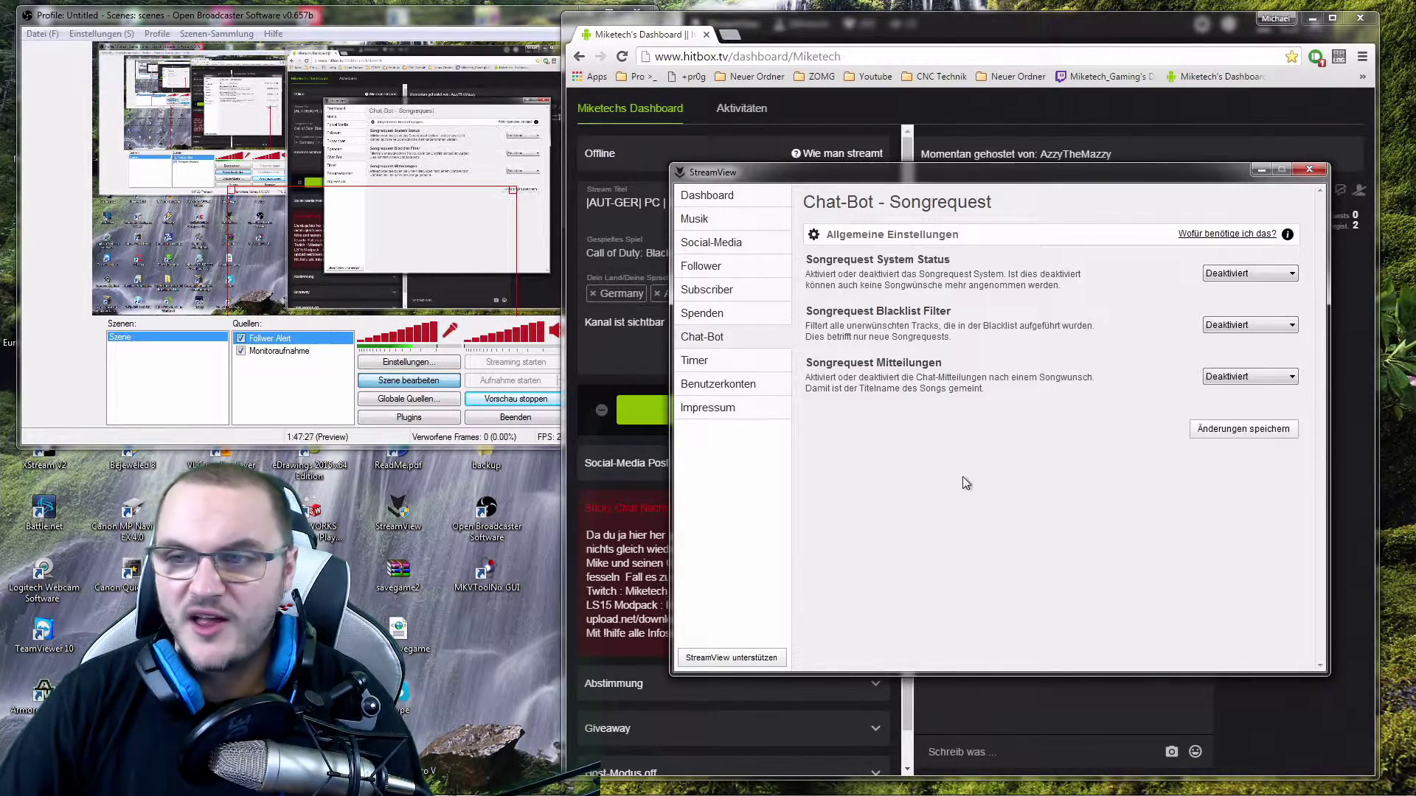
# - Set the songrequest system status, blacklist filter and songrequest notifications to Aktiviert and save the changes
pyautogui.click(1270, 275)
pyautogui.click(1269, 299)
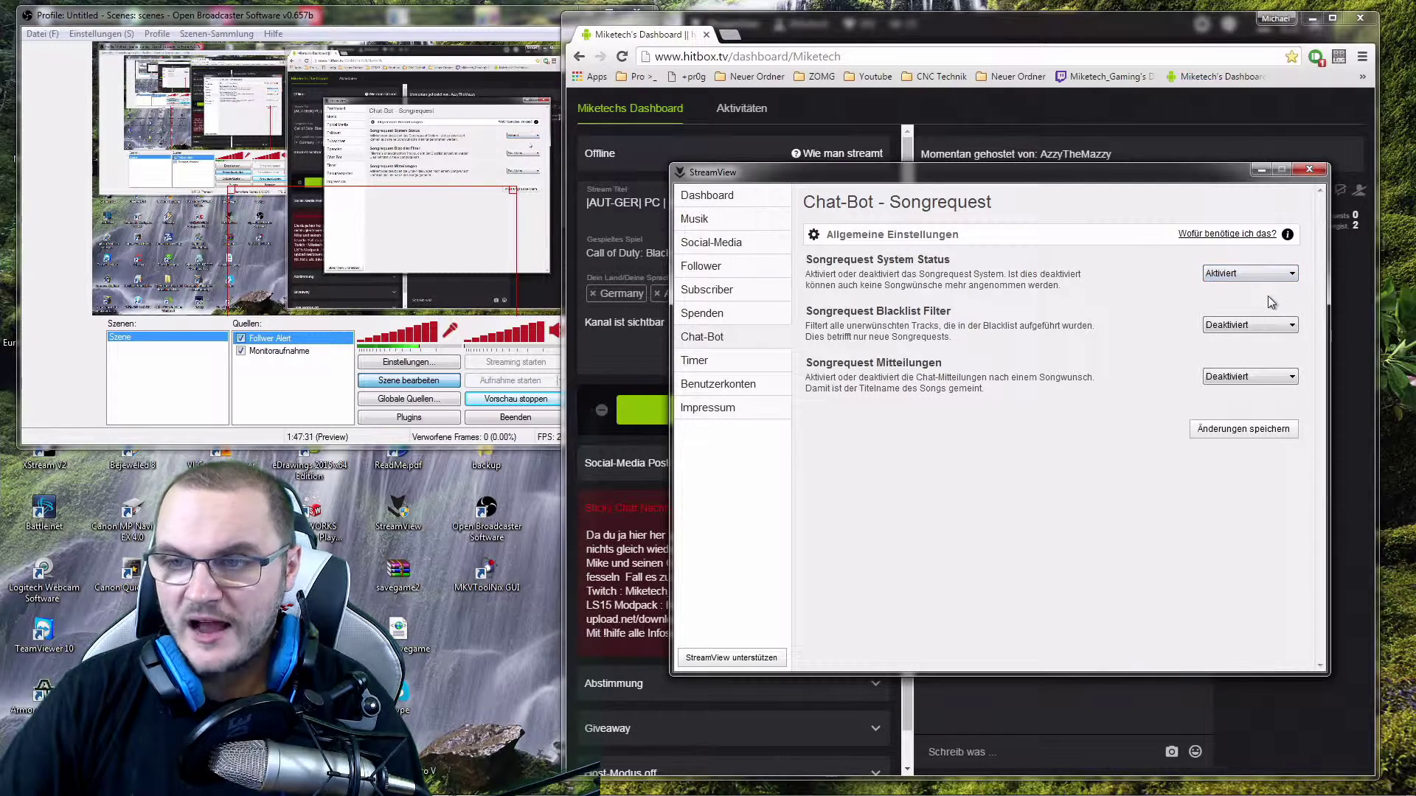
pyautogui.click(1262, 324)
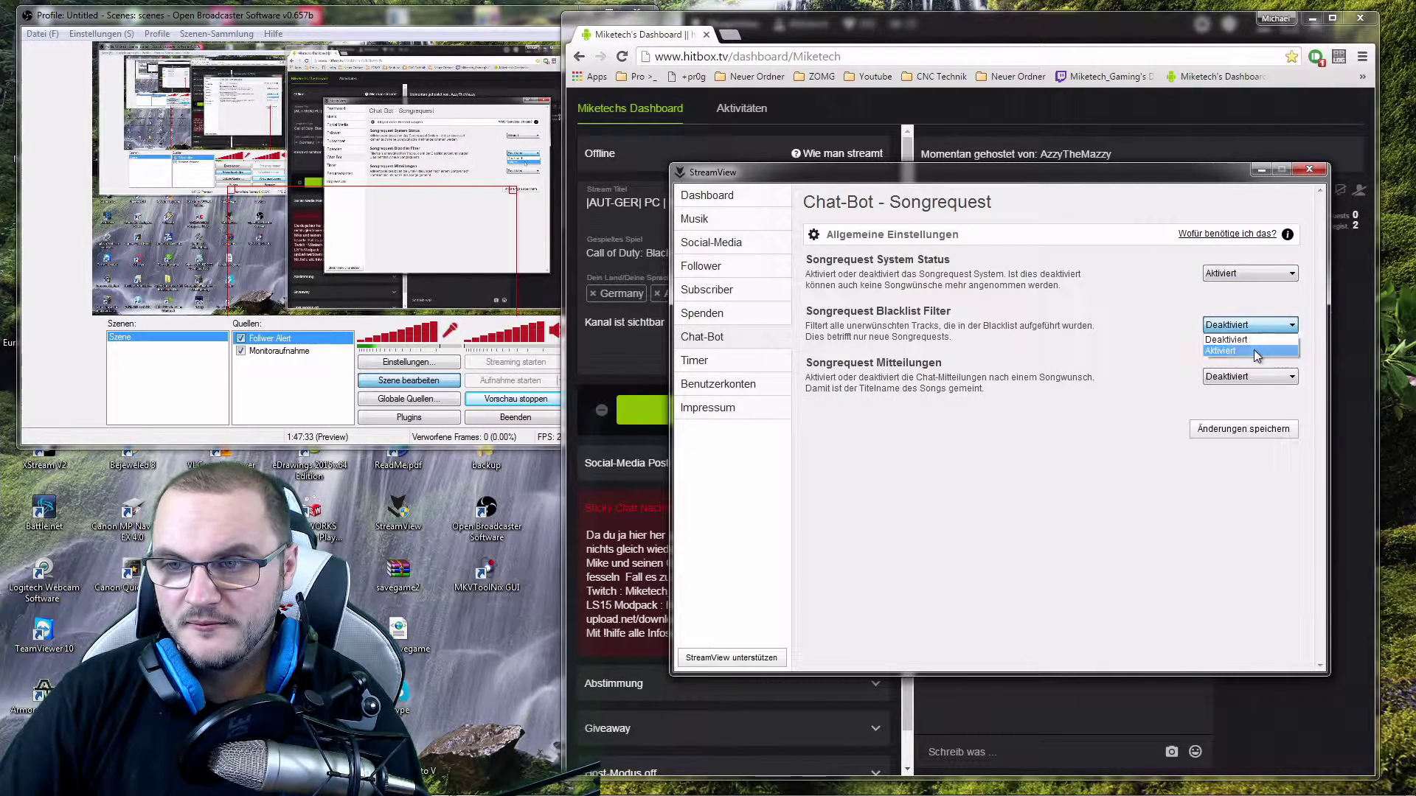
pyautogui.click(1257, 351)
pyautogui.click(1249, 377)
pyautogui.click(1246, 402)
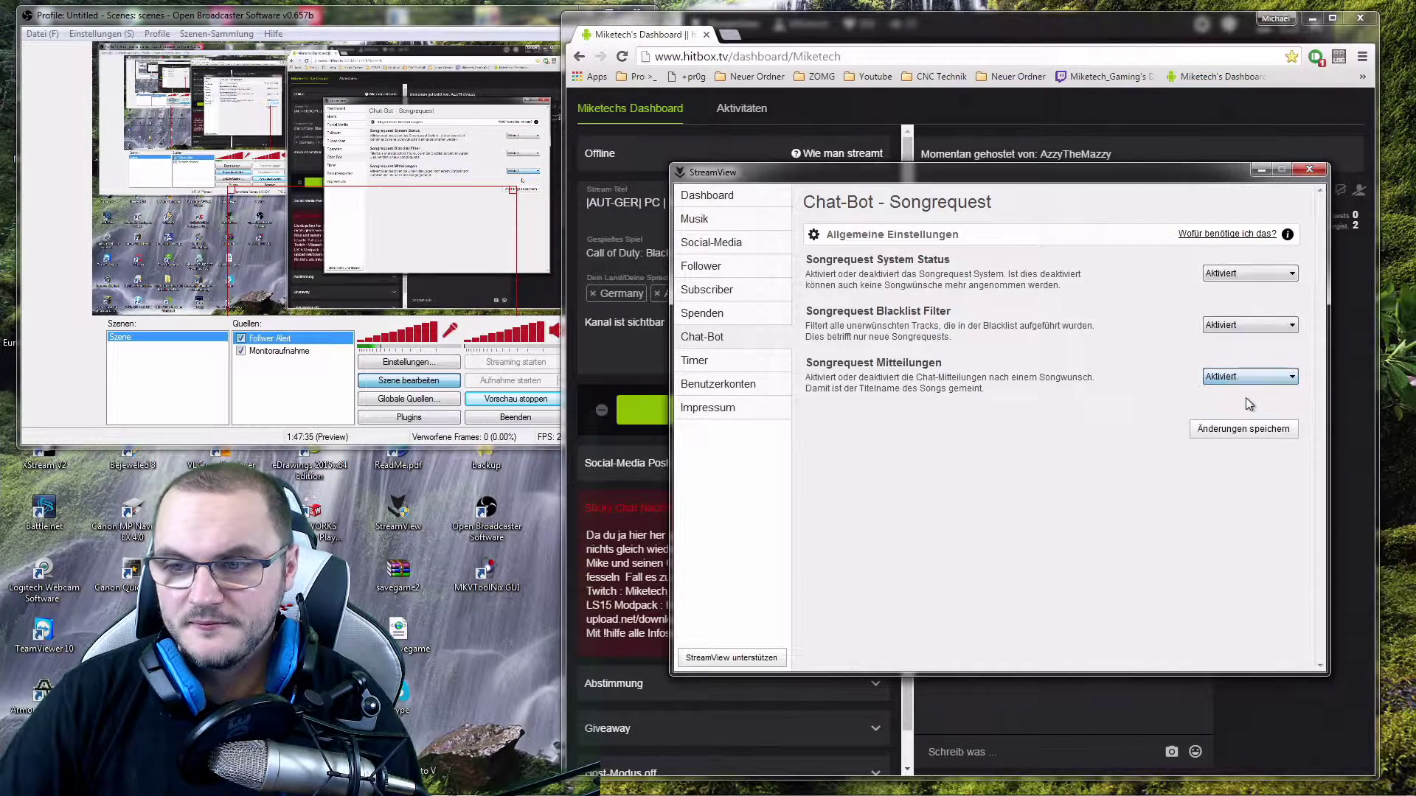
pyautogui.click(1238, 428)
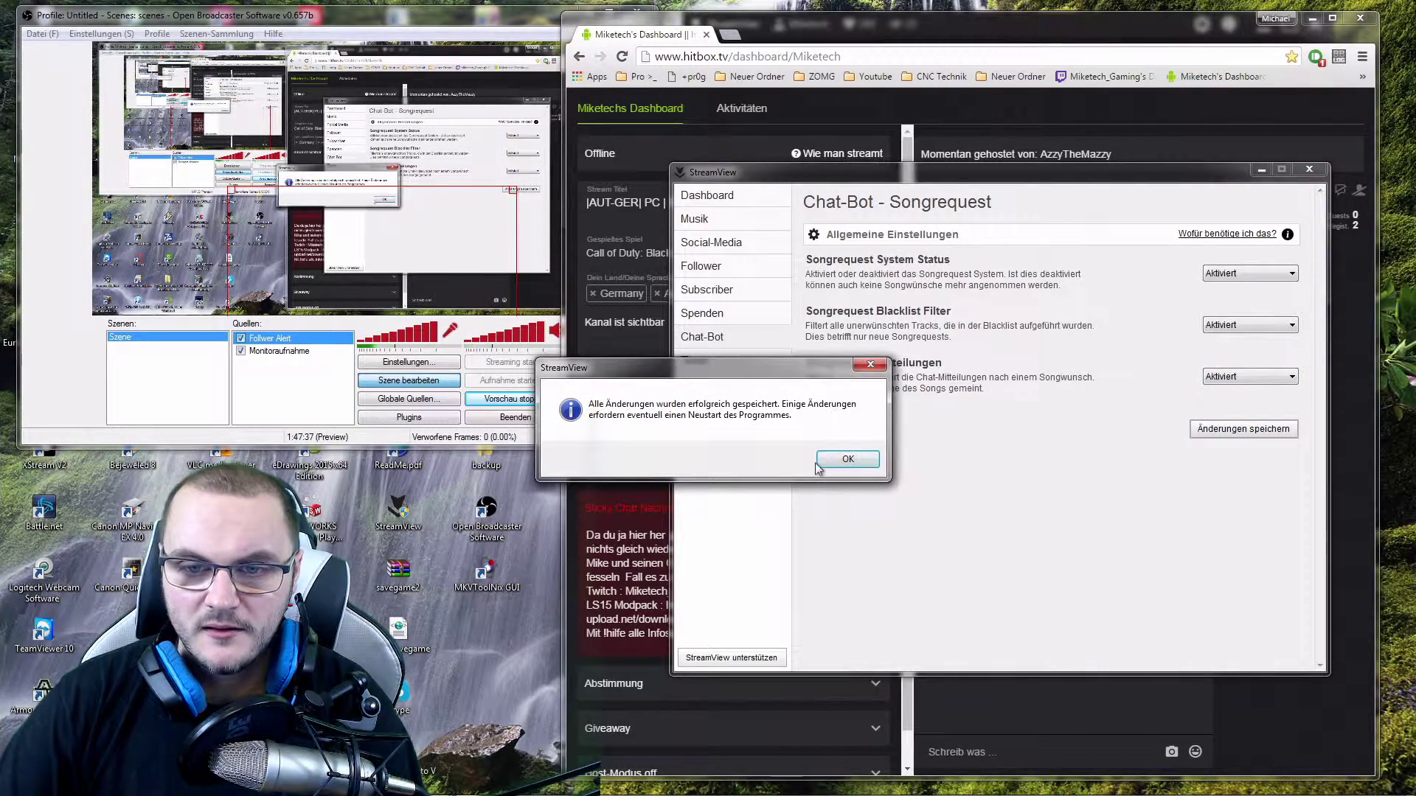
pyautogui.click(847, 460)
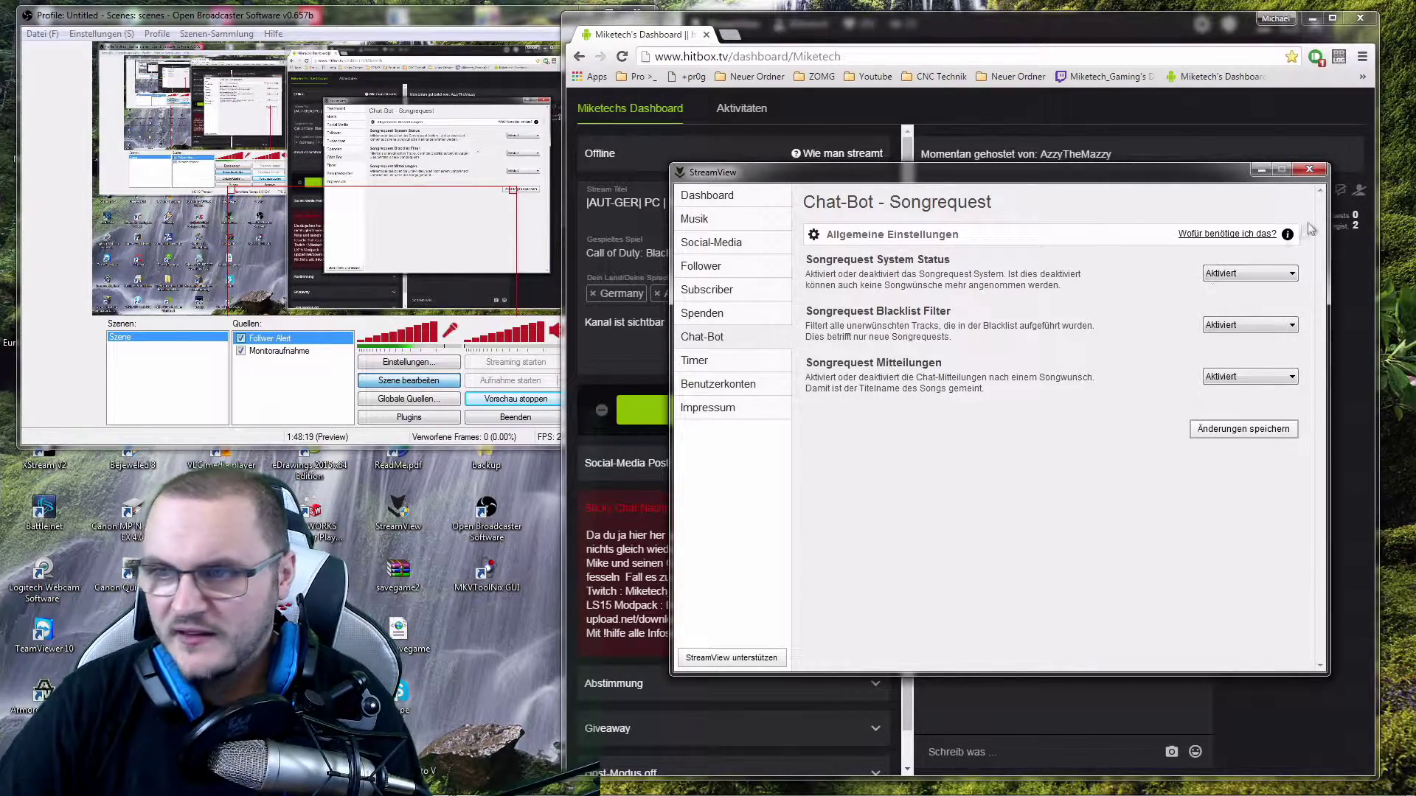
# - Close the StreamView settings and send "!songrequest spotify:track:5RYLa5P4qweEAKq5U1gdcK" in the hitbox.tv chat
pyautogui.click(1307, 172)
pyautogui.click(1005, 751)
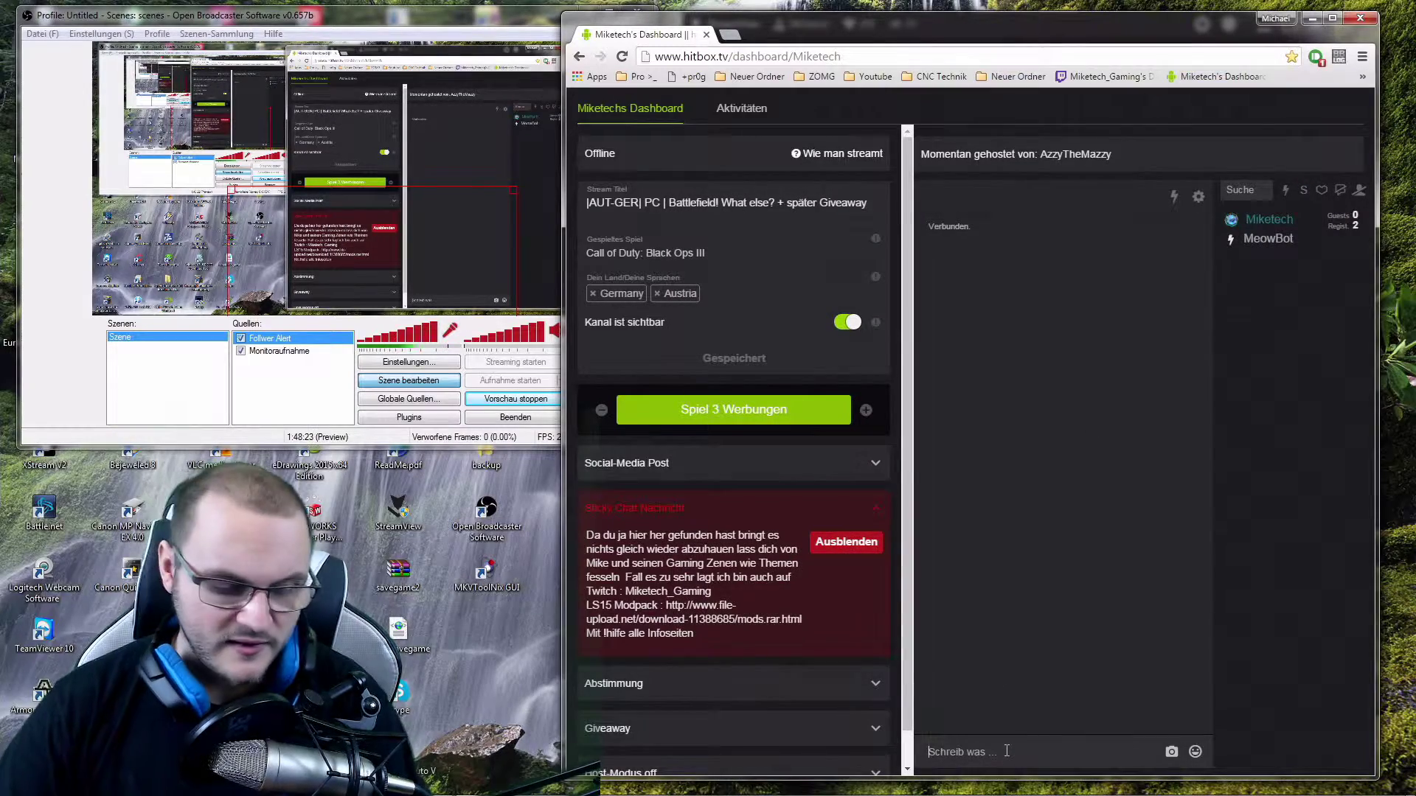
pyautogui.write('!')
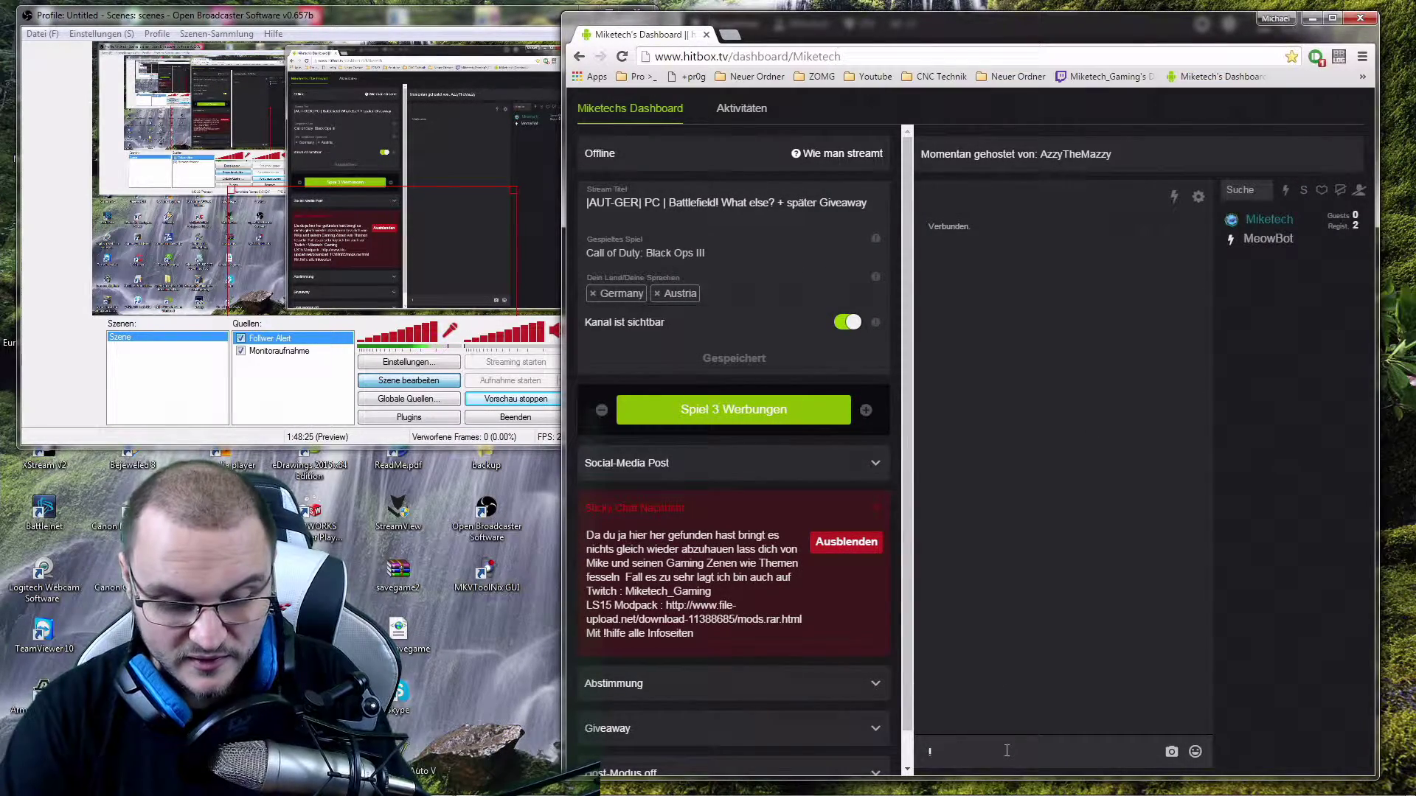
pyautogui.write('songre')
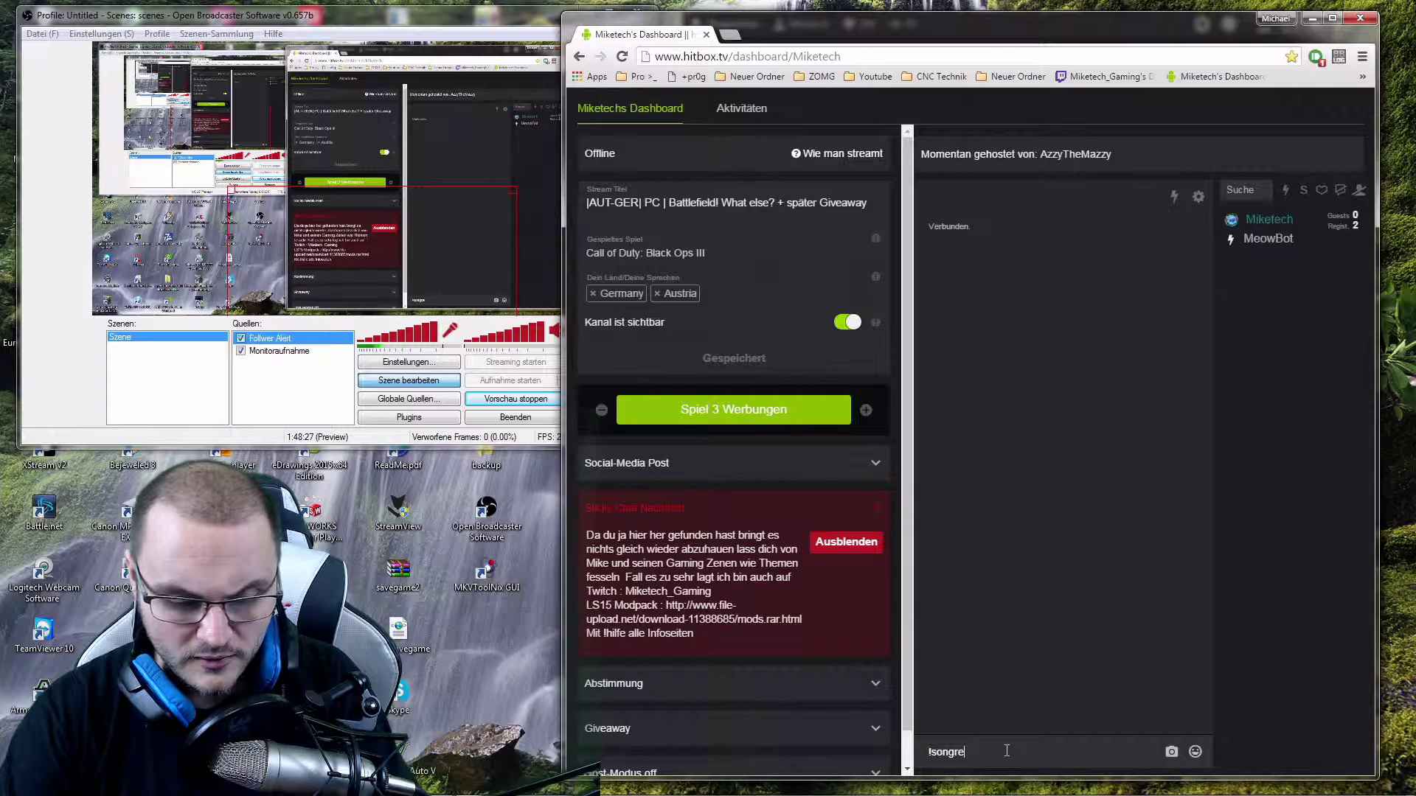
pyautogui.write('quest')
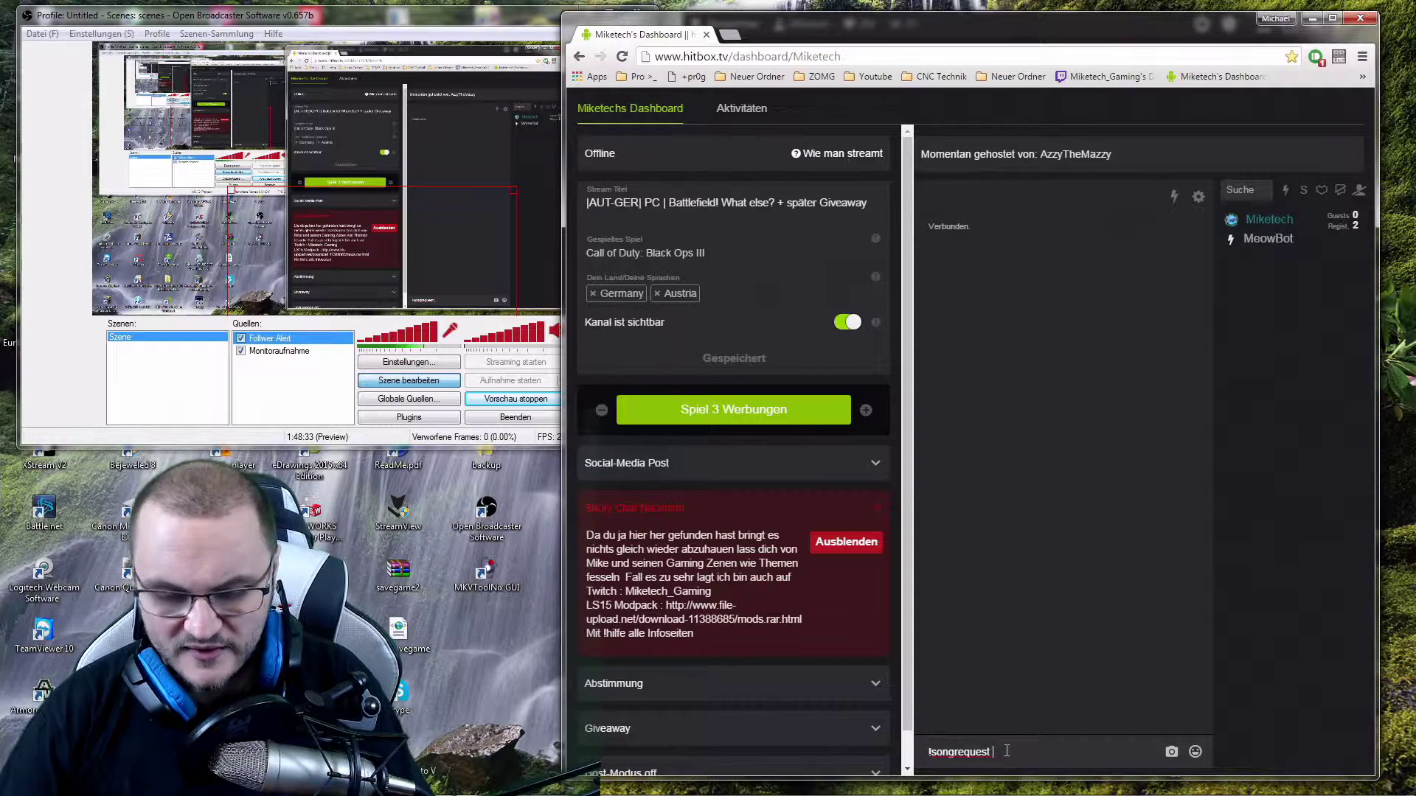
pyautogui.write('spotify:track:5RYLa5P4qweEAKq5U1gdcK')
pyautogui.press('Return')
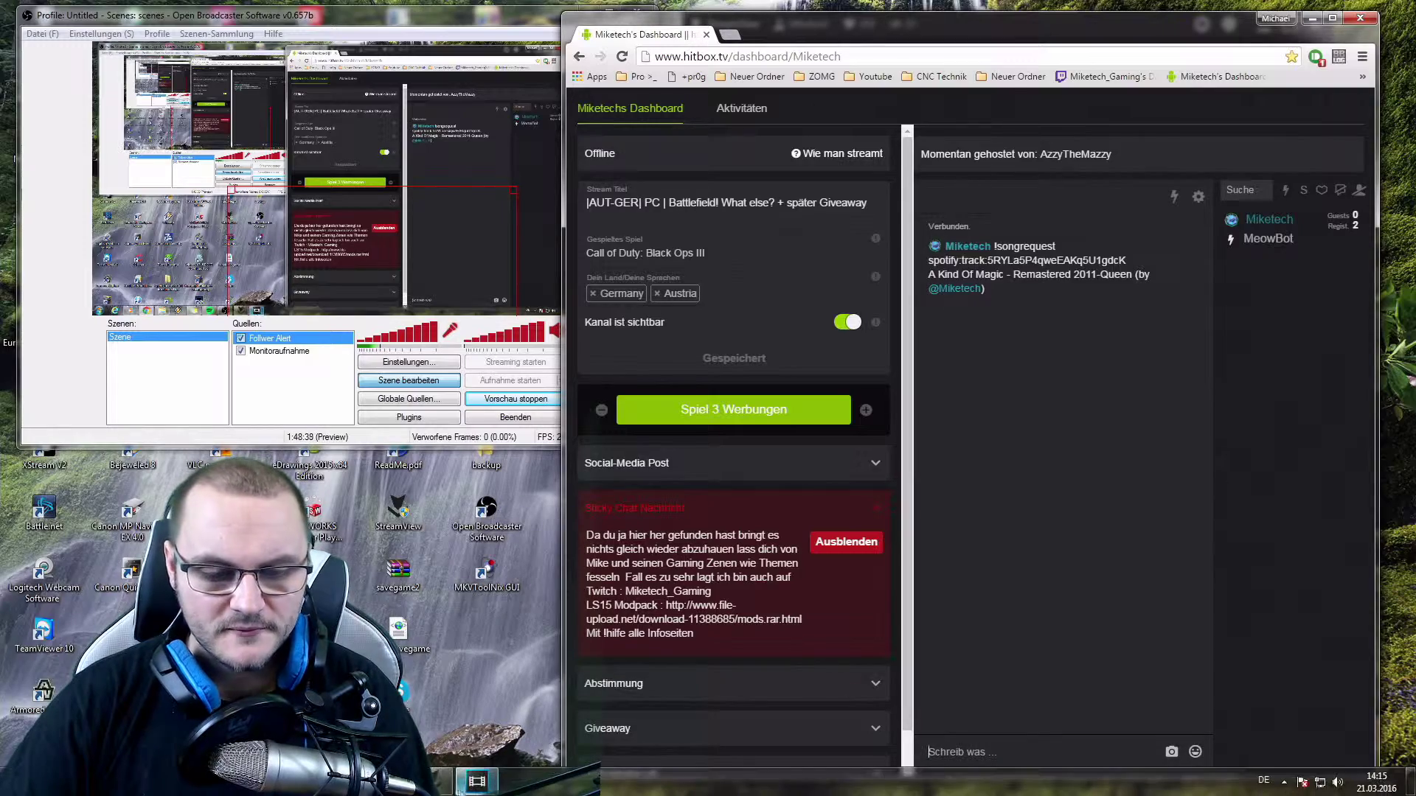
# - Switch to the StreamView dashboard, activate music autoplay, and start playback and skip to the next song
pyautogui.click(476, 781)
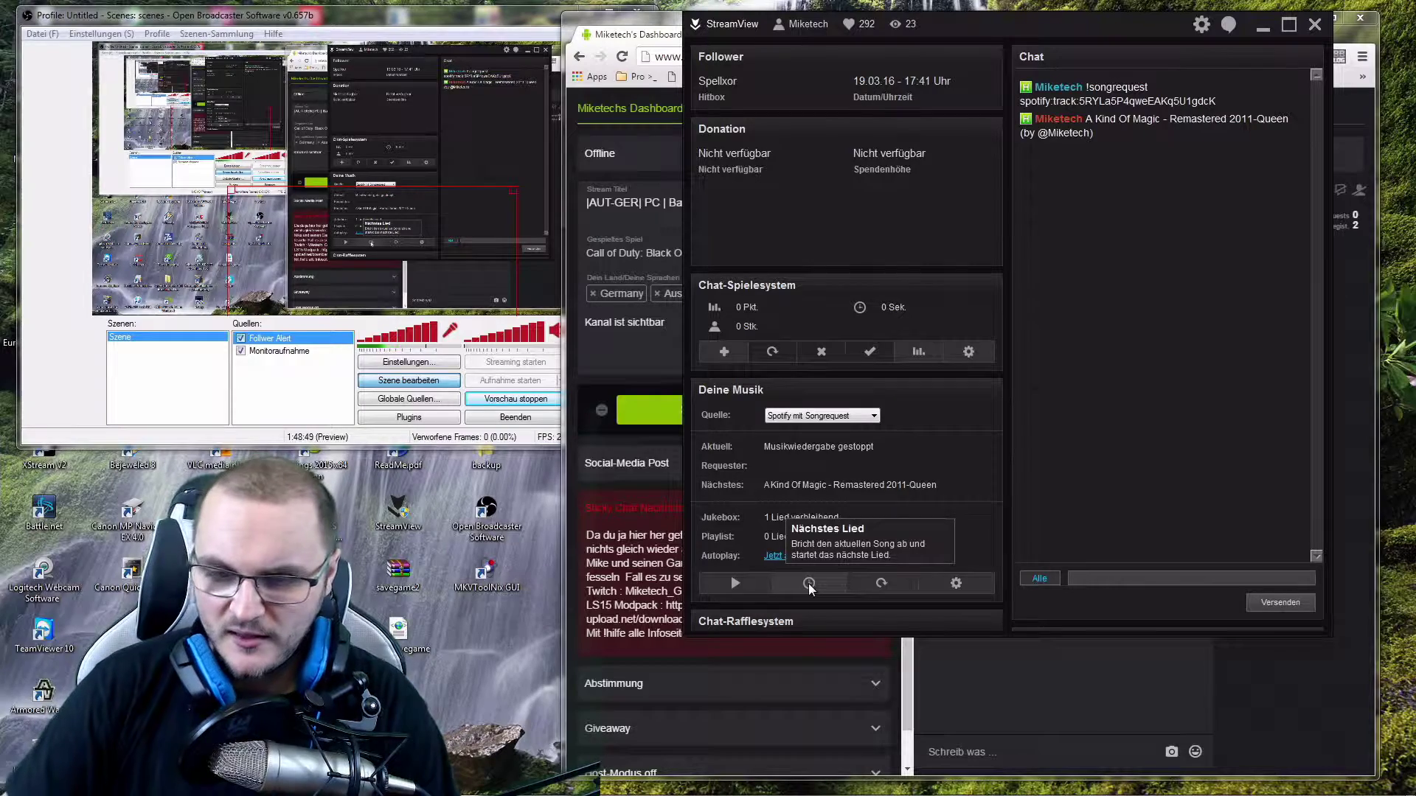
pyautogui.click(780, 558)
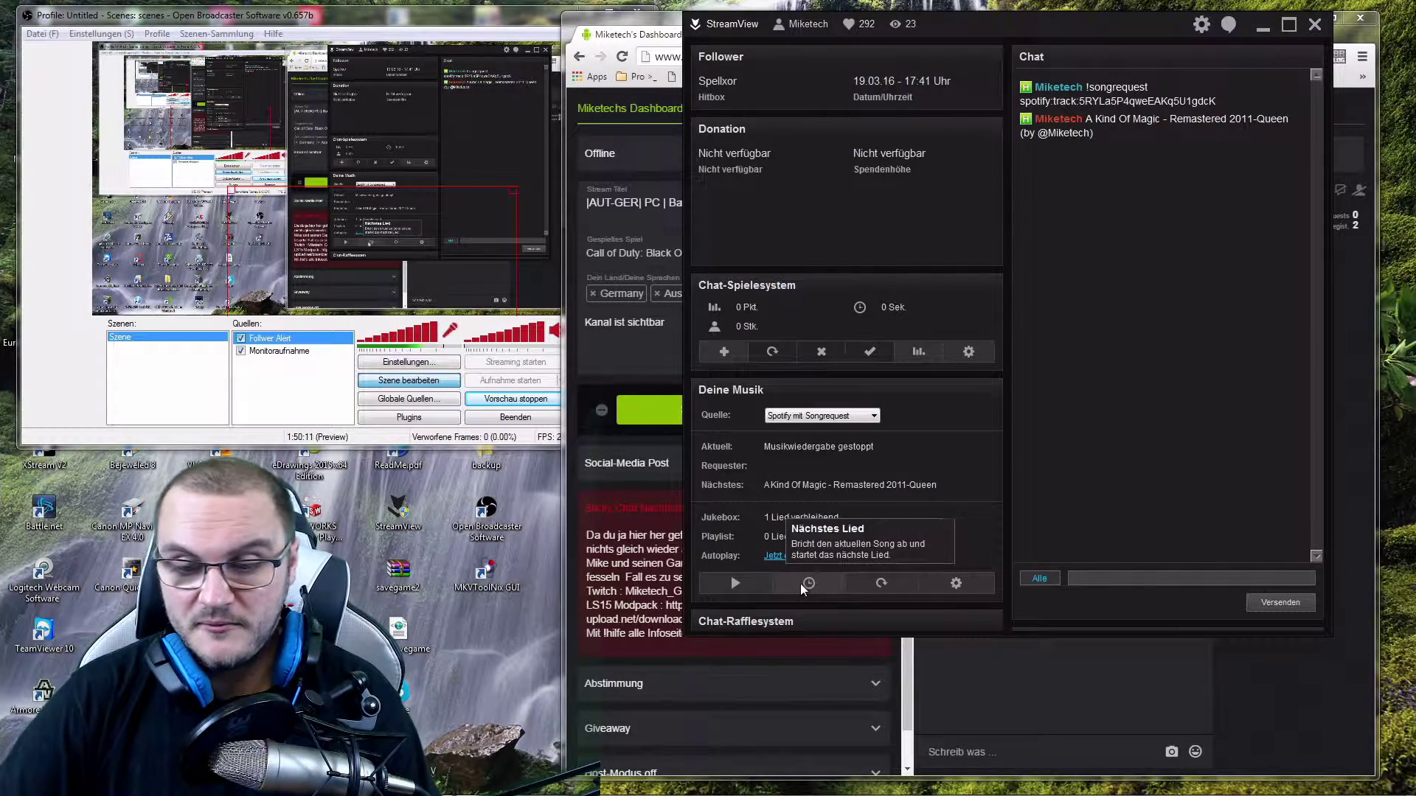
pyautogui.click(745, 587)
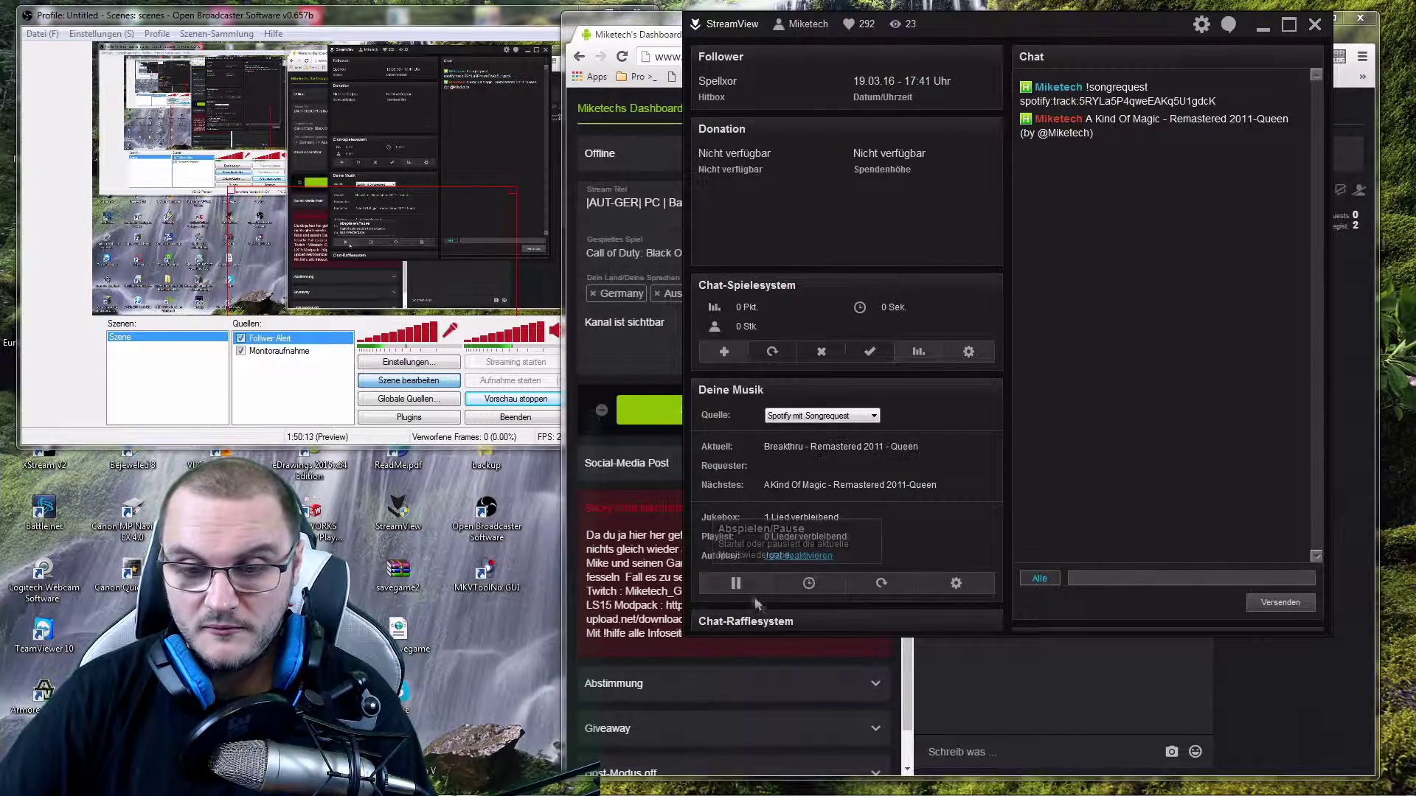
pyautogui.click(809, 584)
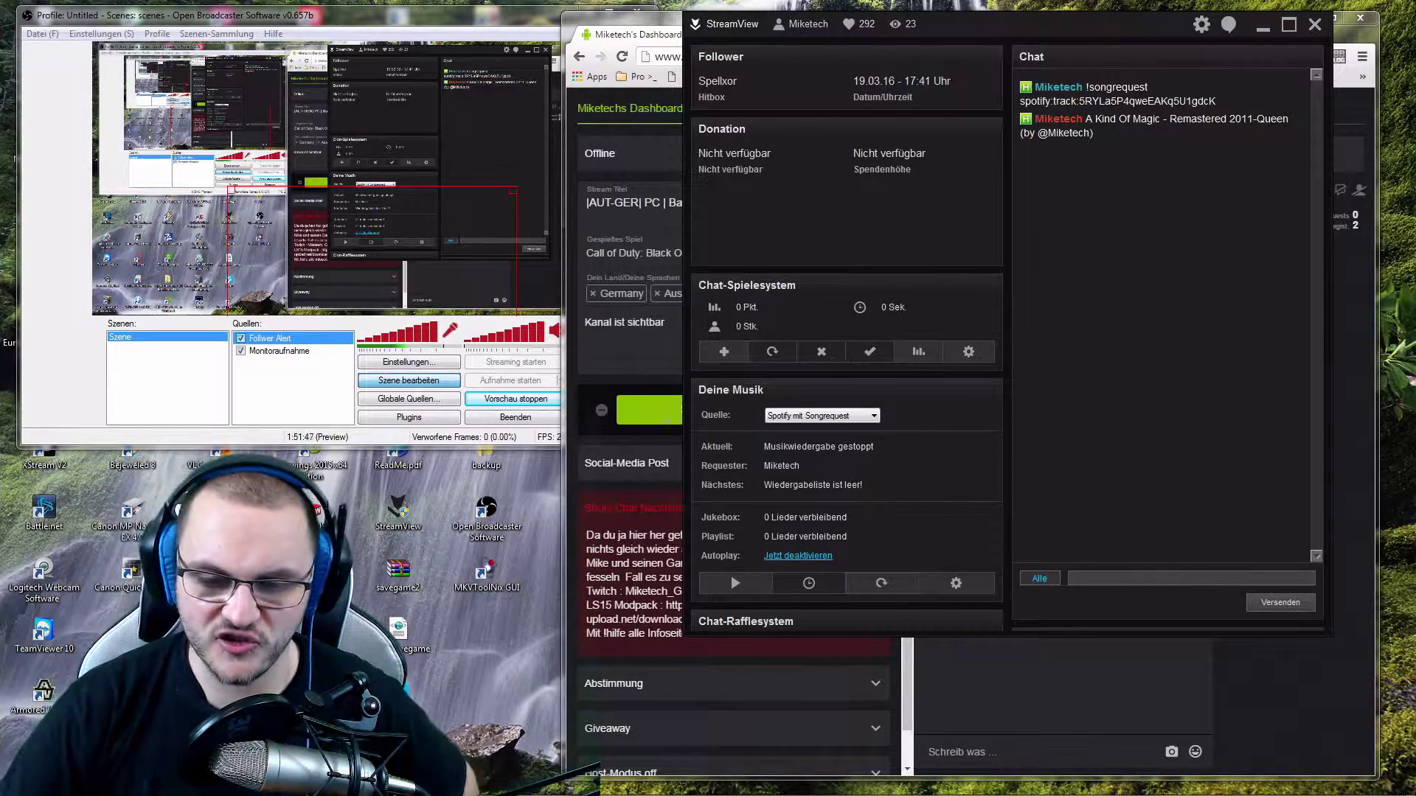
# - Deactivate music autoplay and toggle the playback in the Deine Musik section
pyautogui.click(789, 557)
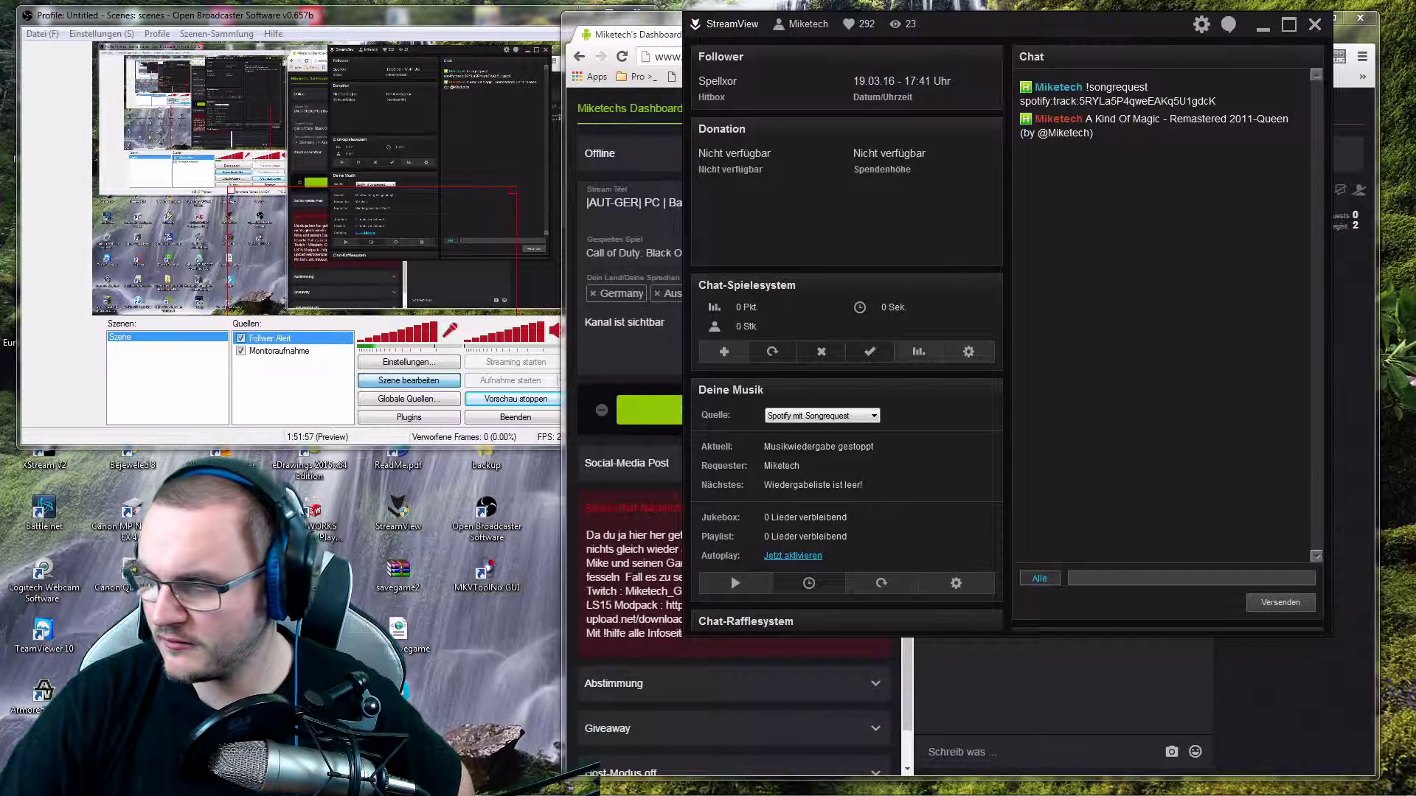
pyautogui.click(735, 583)
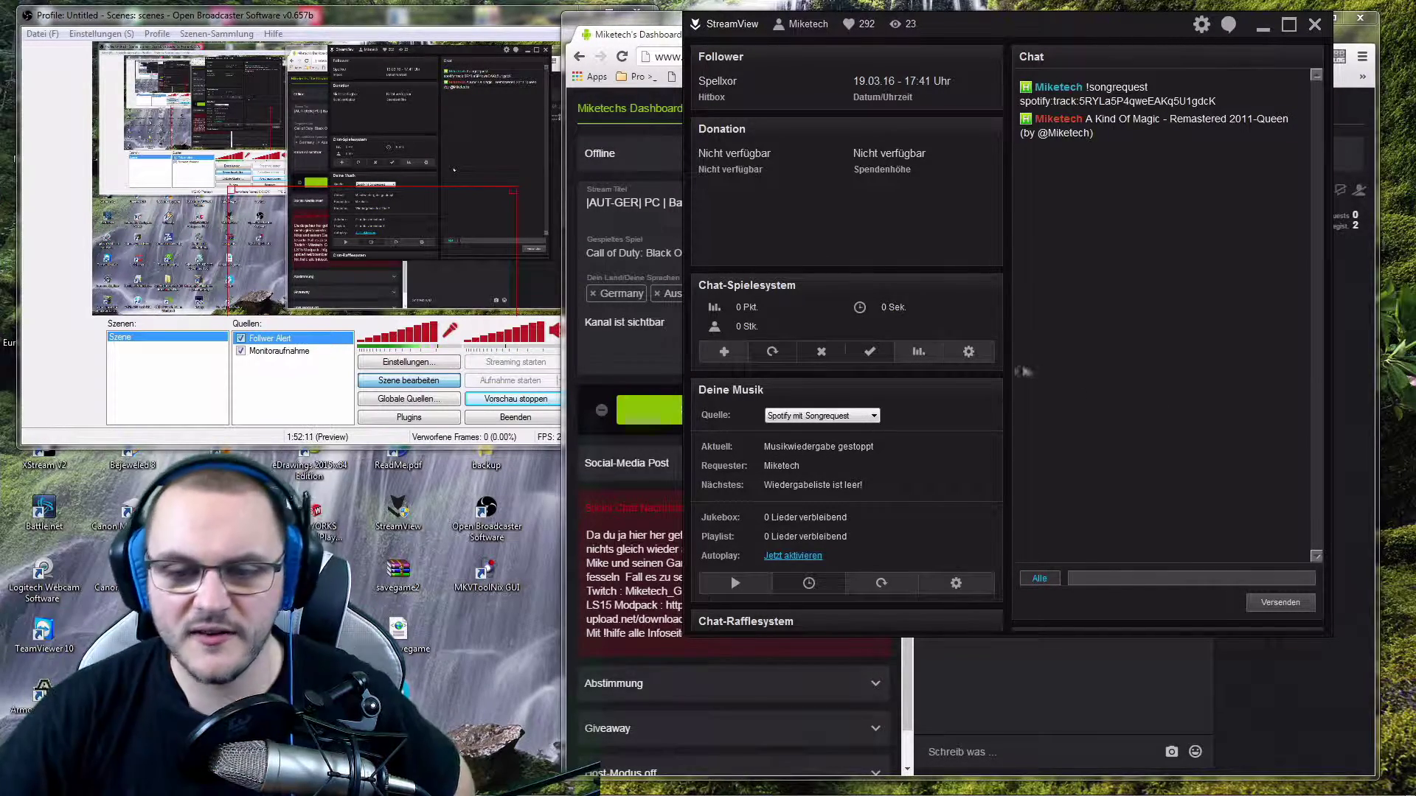
# - Look through the available music sources, try VLC Media Player and return to Spotify mit Songrequest
pyautogui.click(855, 417)
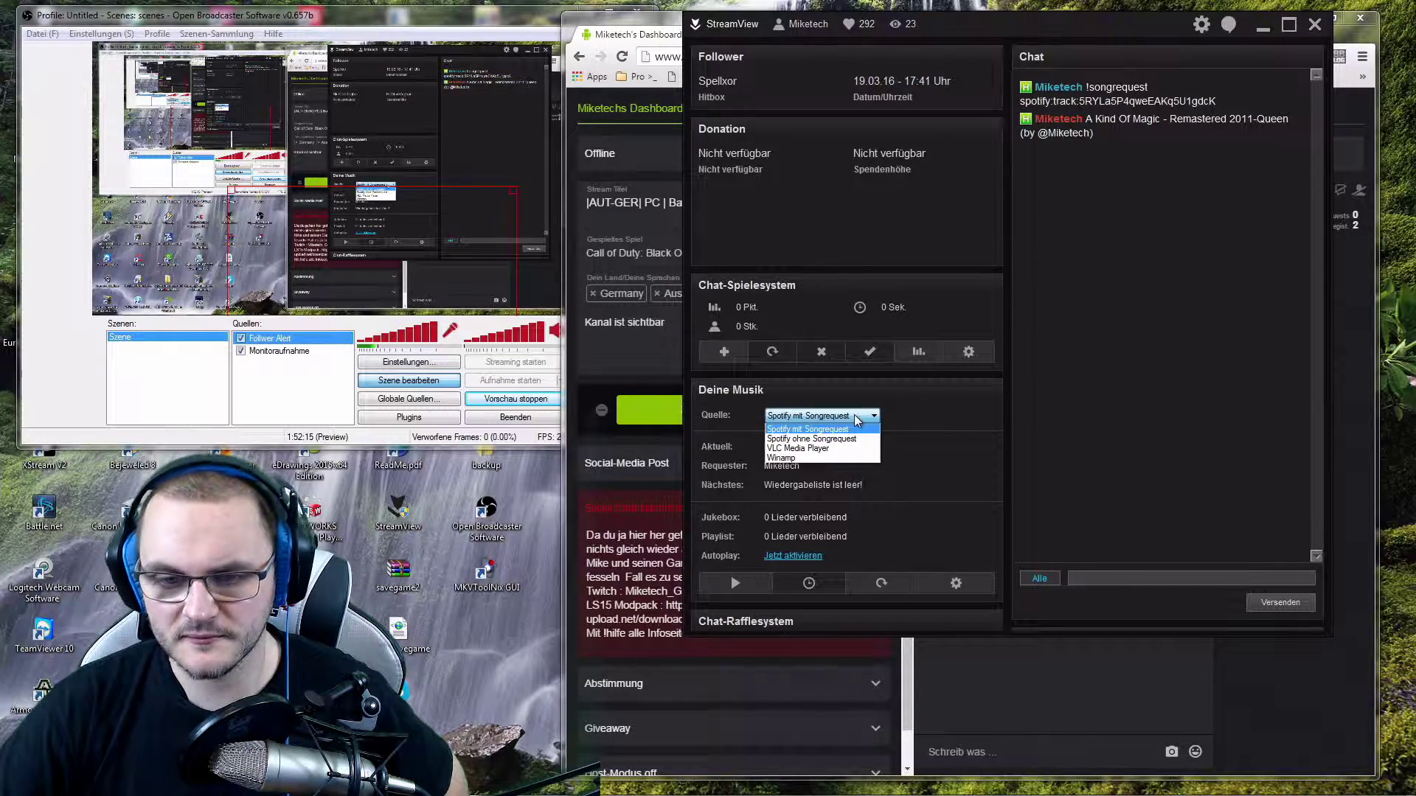
pyautogui.click(855, 417)
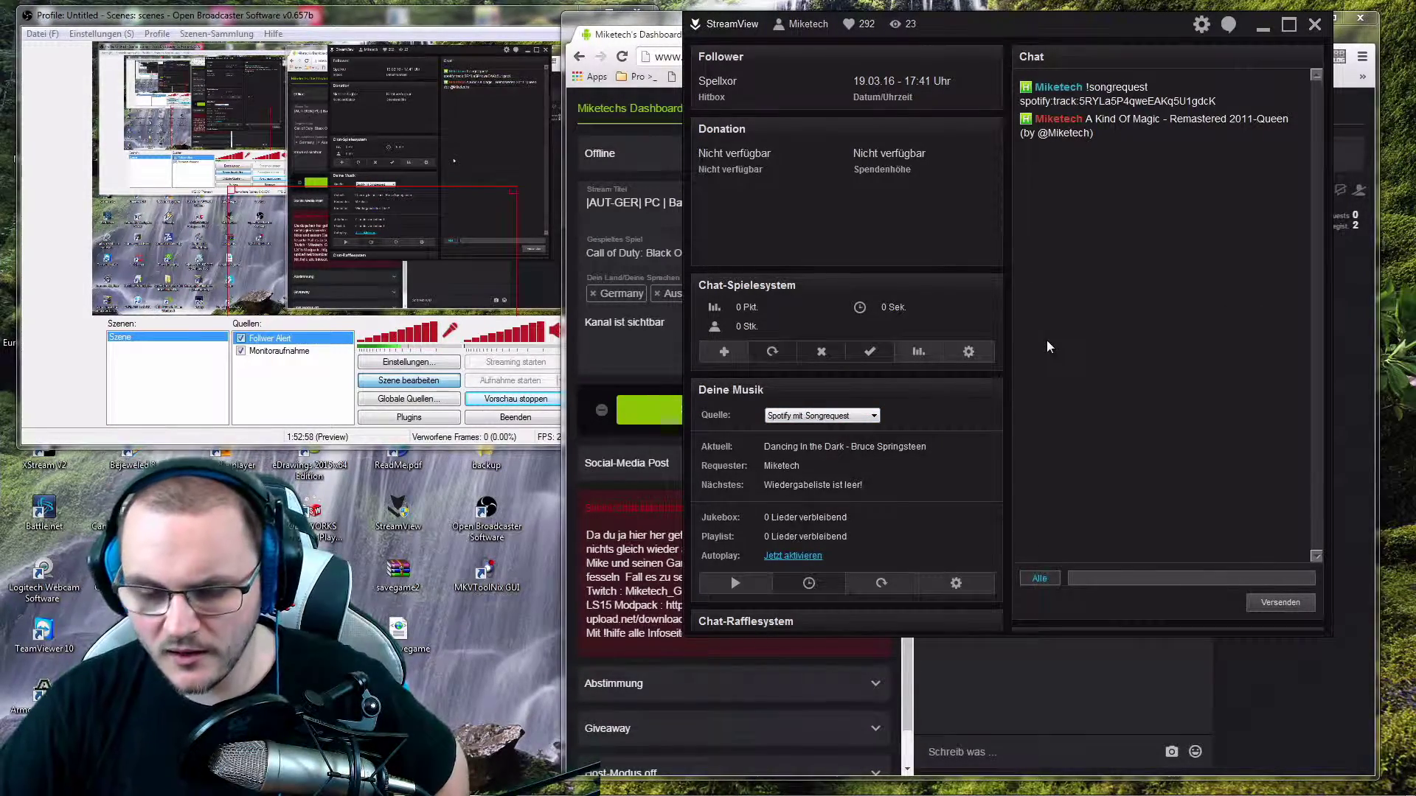
pyautogui.click(872, 416)
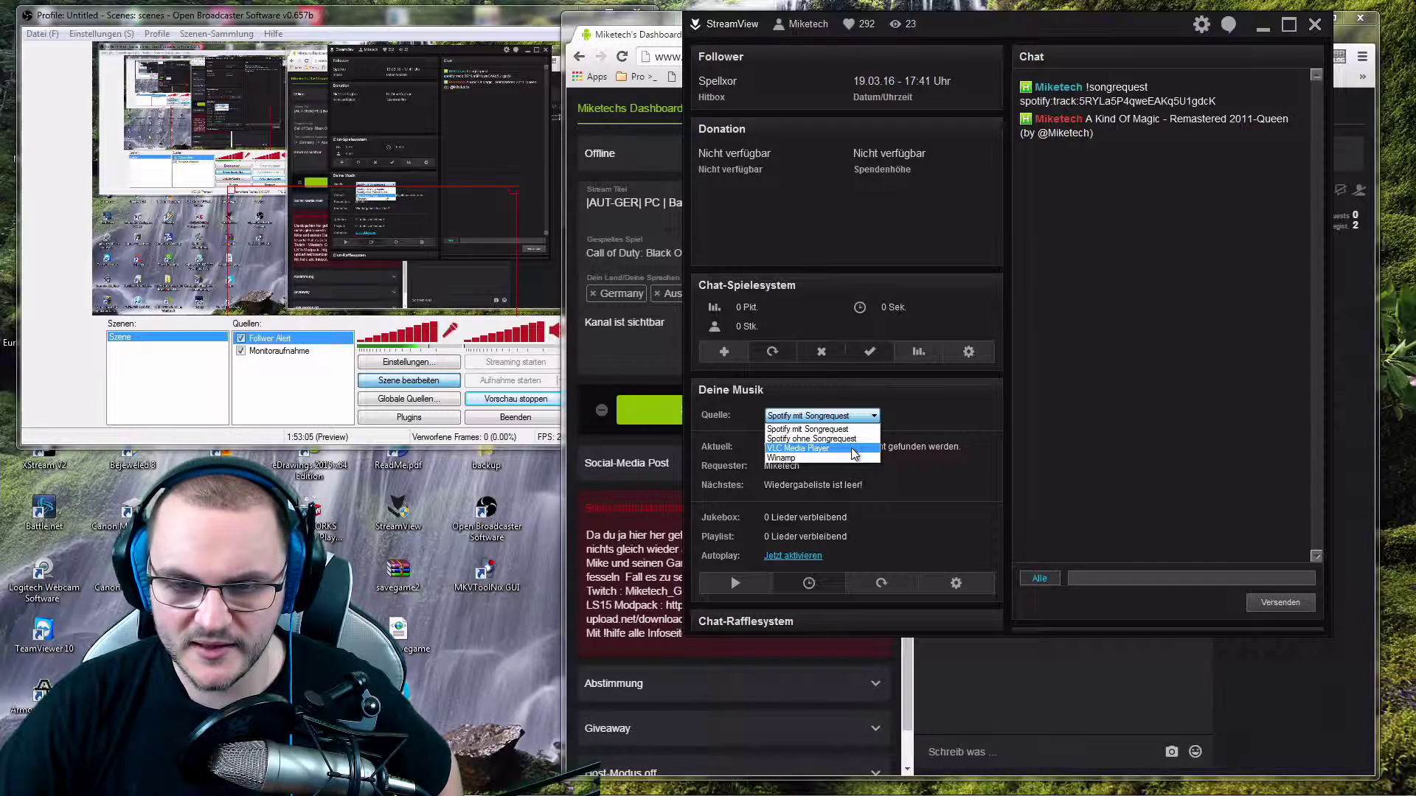
pyautogui.click(851, 448)
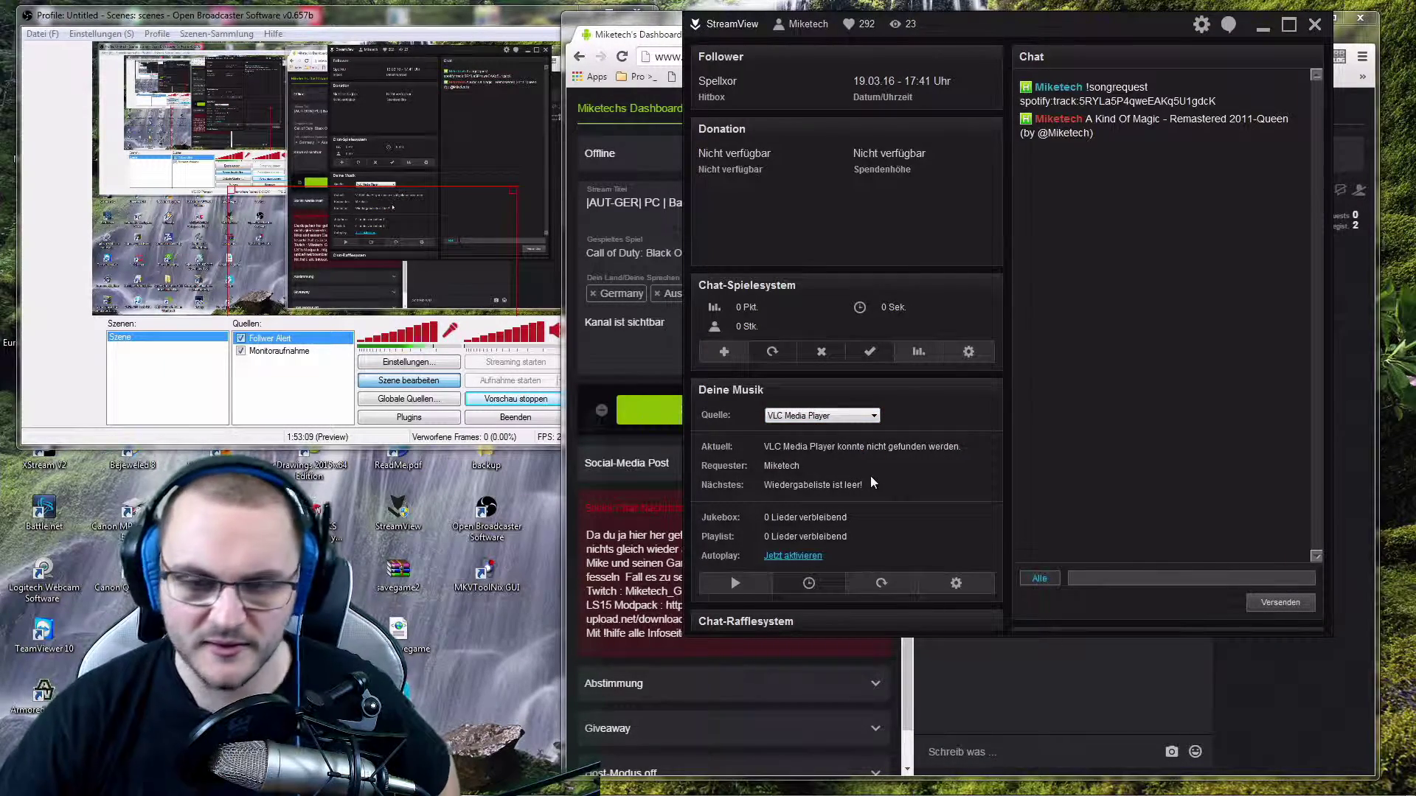
pyautogui.click(840, 419)
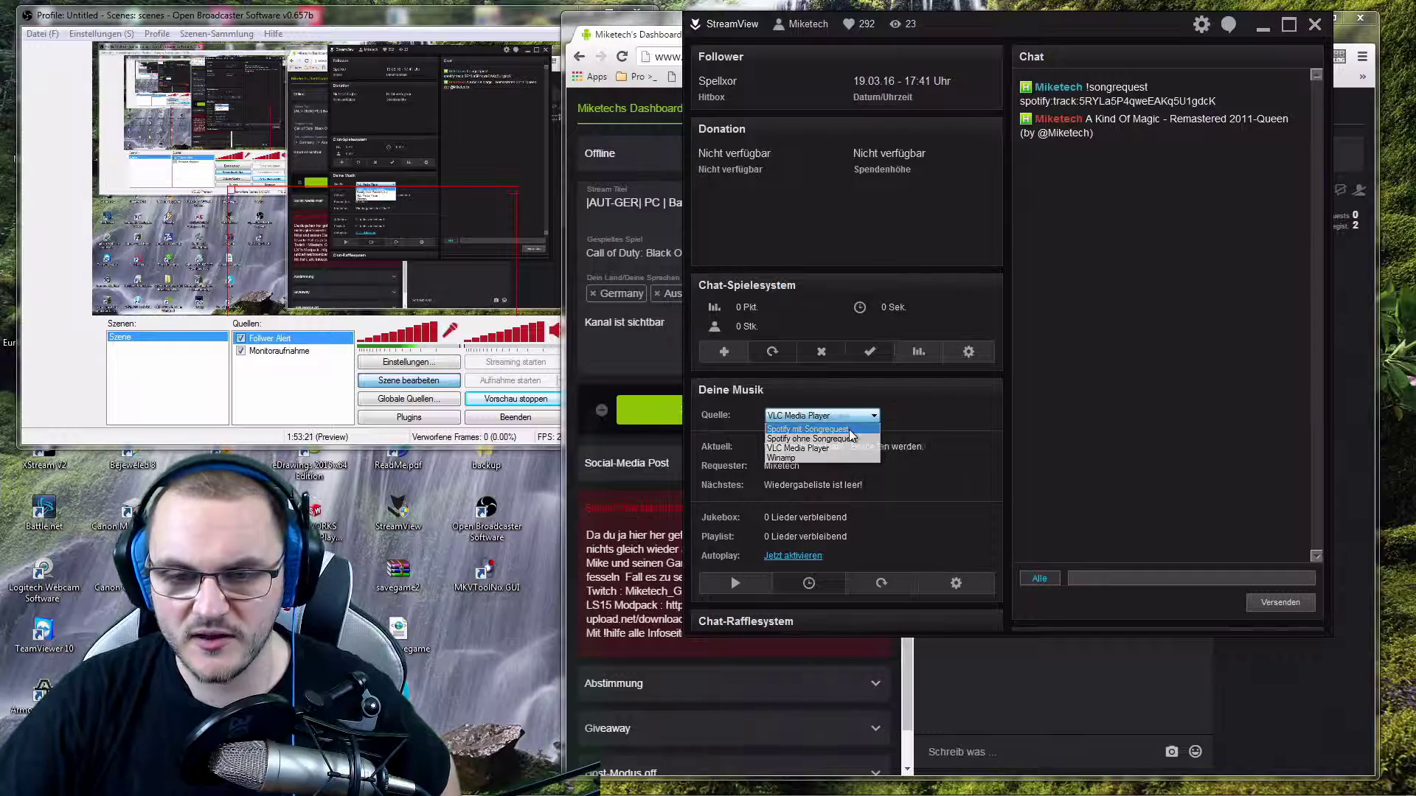
pyautogui.click(851, 430)
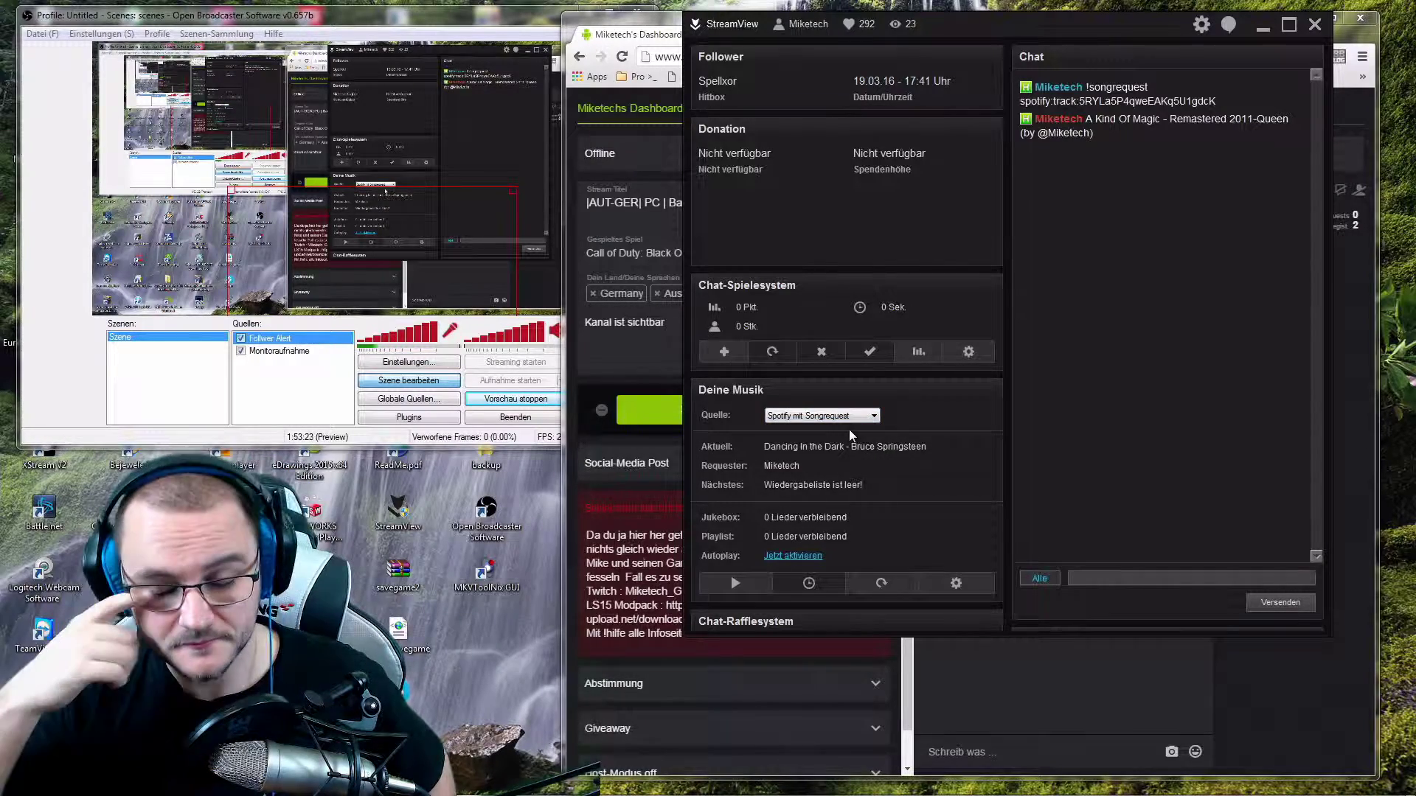